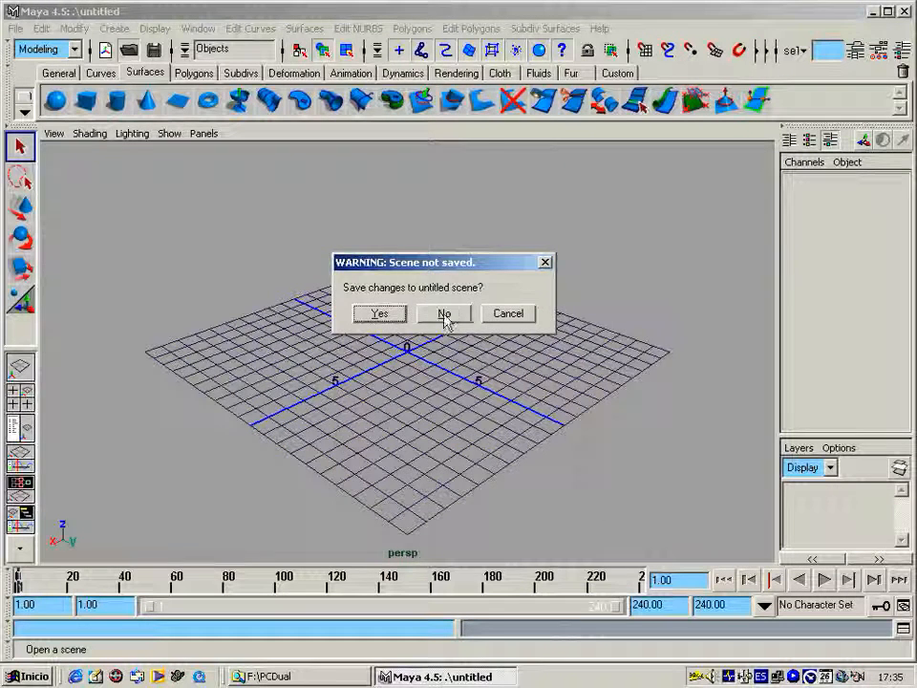
- Load 03AvionNurbsMapingA.mb without saving the untitled scene, and save it under the new name 03AvionNurbsMapingB.mb
left_click(444, 314)
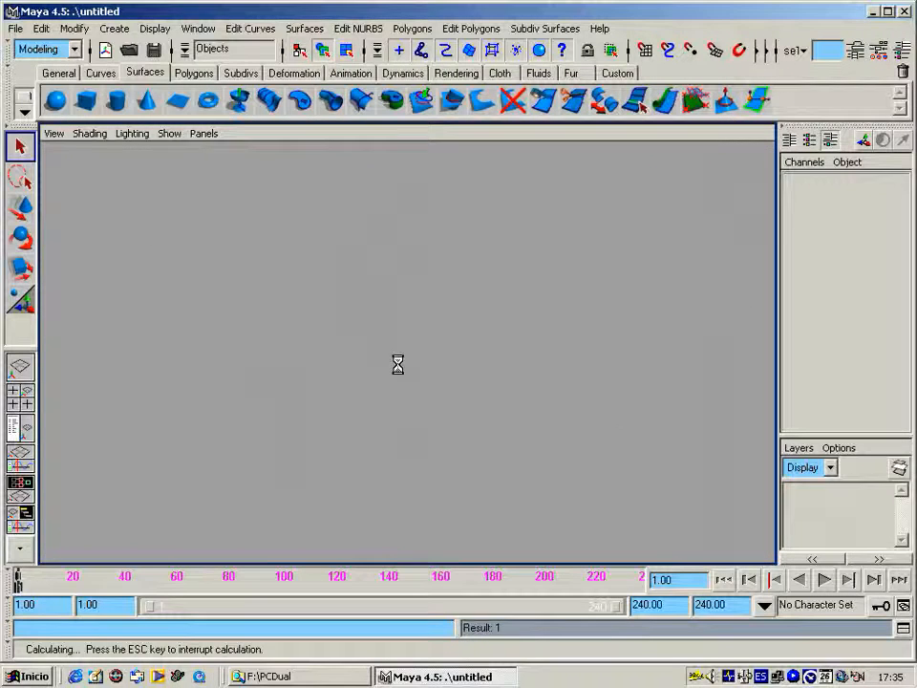
mouse_move(396, 366)
middle_mouse_down("alt")
mouse_move(405, 355)
mouse_move(378, 364)
mouse_move(386, 348)
middle_mouse_up("alt")
left_click(16, 28)
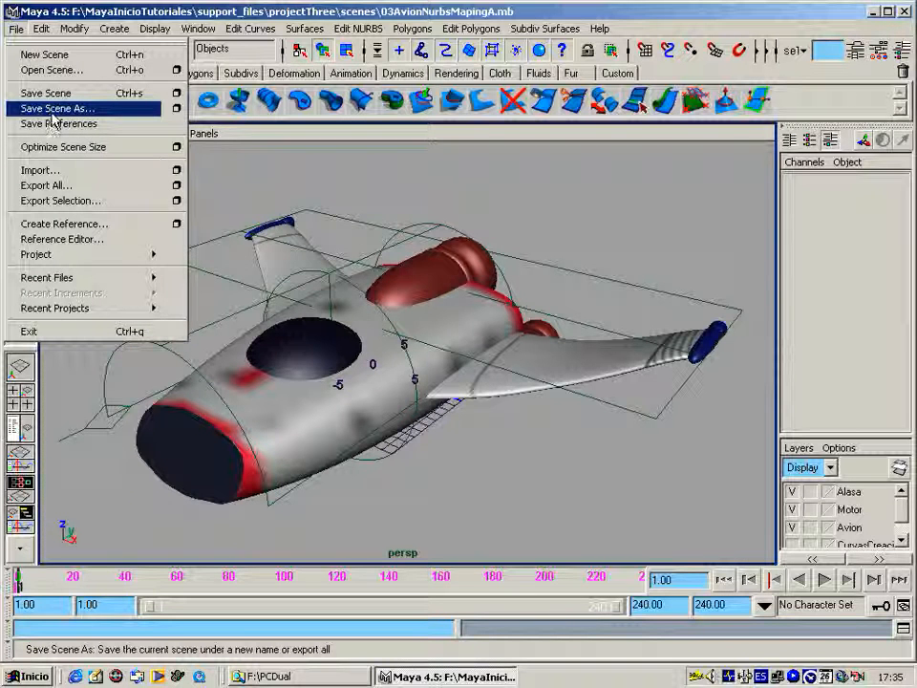
left_click(81, 110)
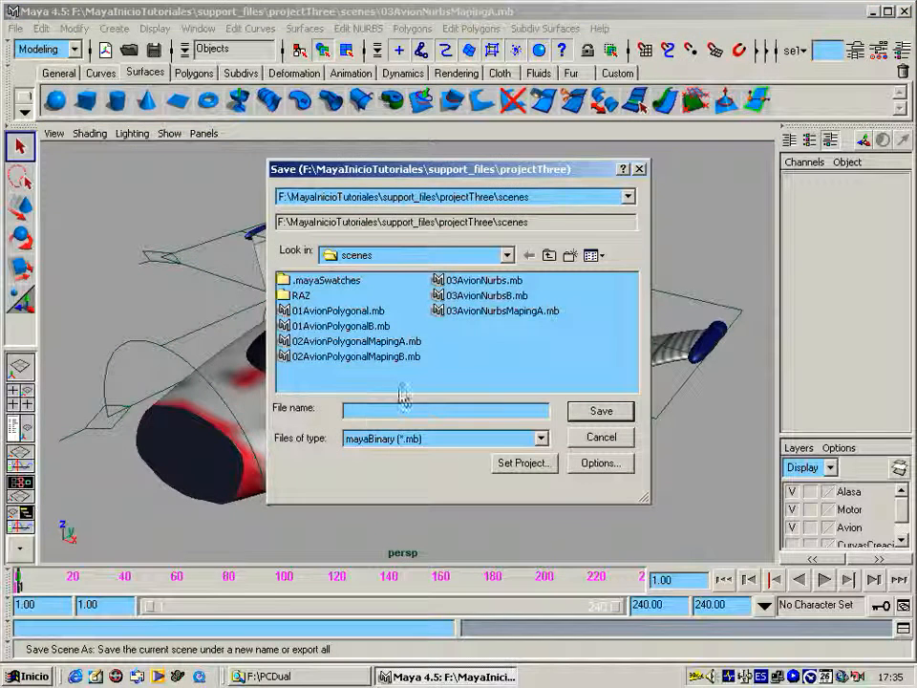
left_click(482, 315)
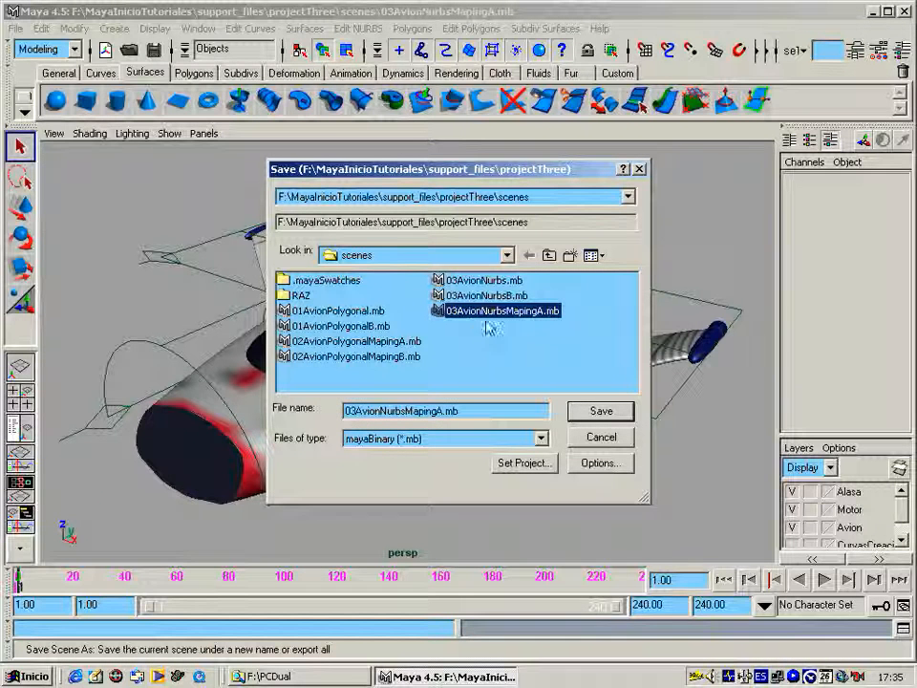
left_click(438, 409)
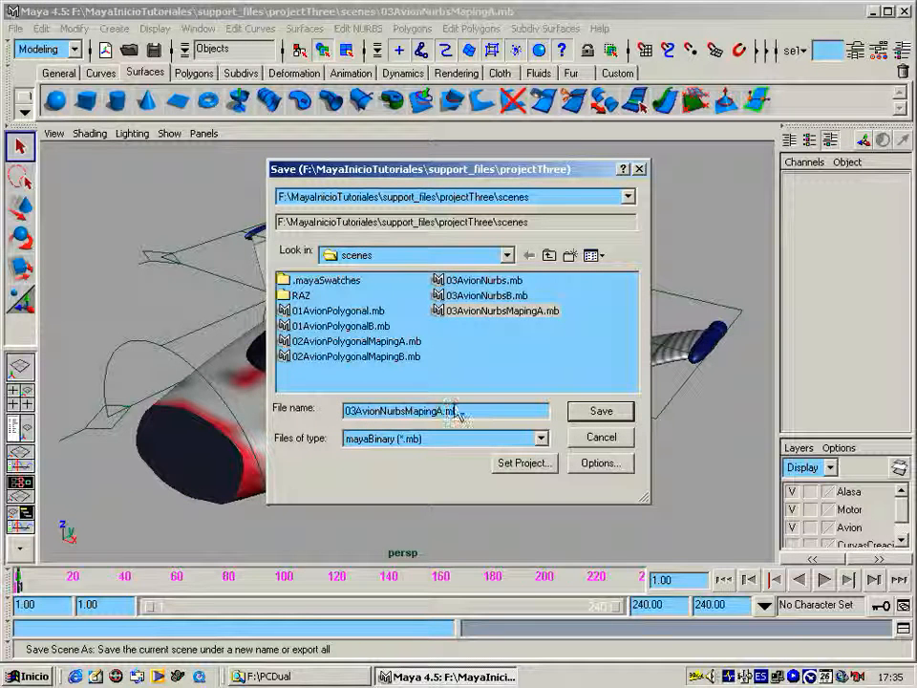
key("BackSpace")
type("B")
left_click(602, 411)
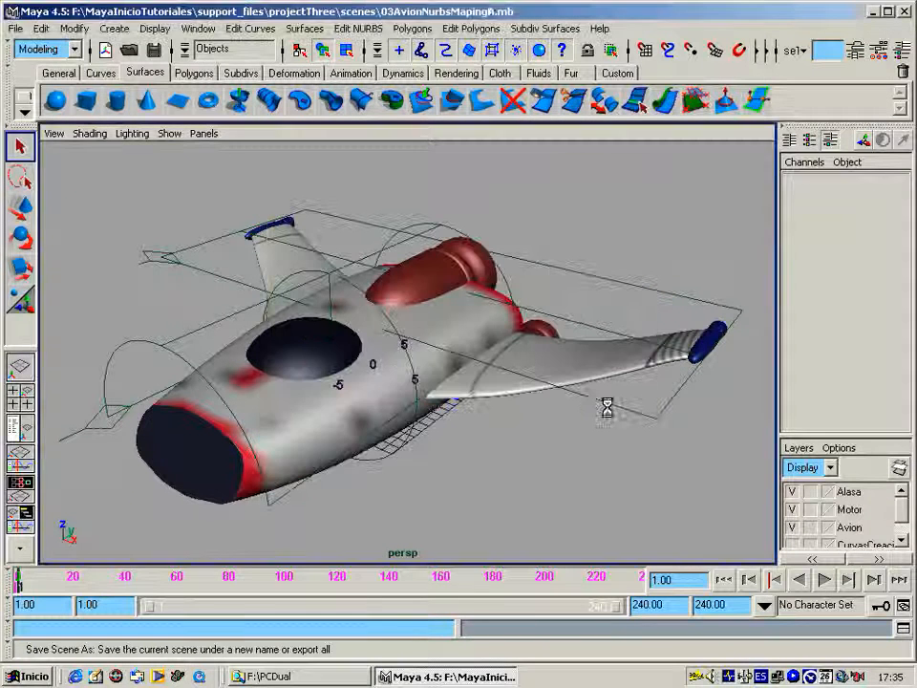
left_click_drag(418, 372, 384, 369, "alt")
right_click_drag(384, 369, 385, 368, "alt")
middle_click_drag(386, 368, 380, 353, "alt")
left_click_drag(380, 352, 383, 360, "alt")
middle_click_drag(382, 360, 384, 370, "alt")
- Switch to Windows Explorer and show the projectThree scenes folder under MayaInicioTutoriales\support_files, with its file names fully readable
key("alt+Tab")
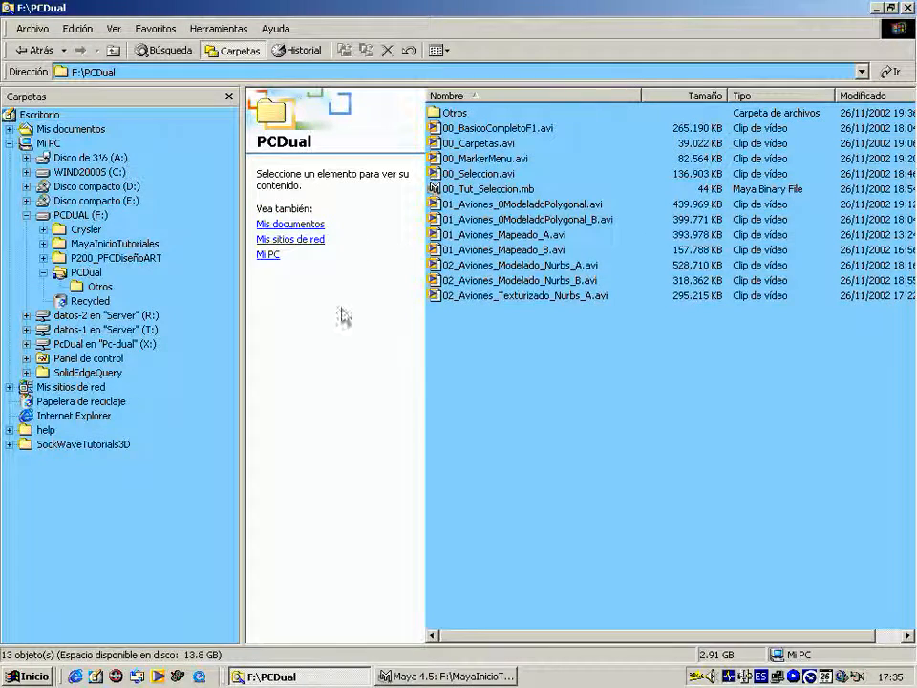
left_click(27, 172)
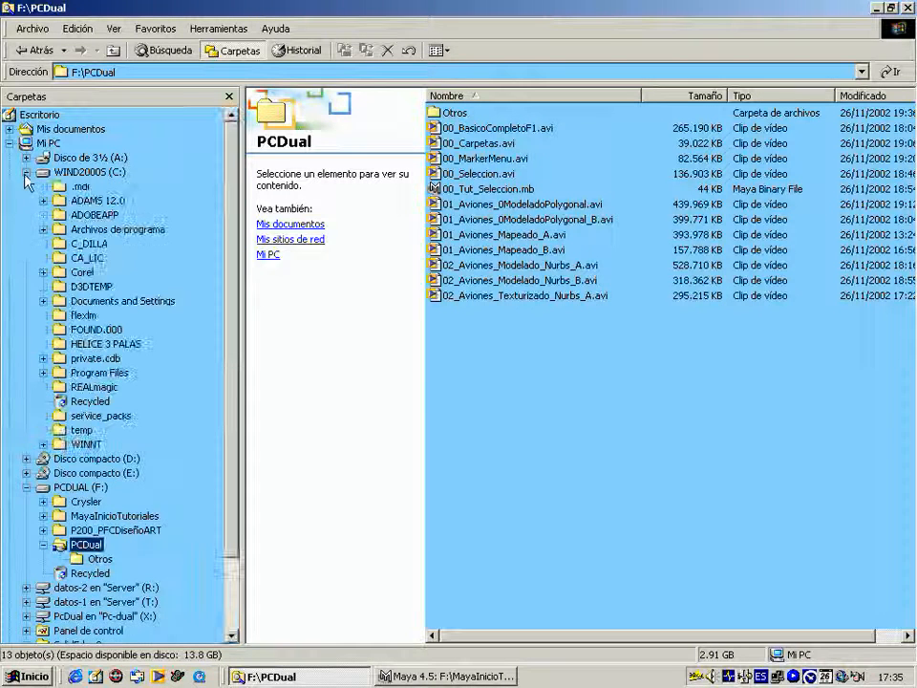
left_click(26, 172)
left_click(43, 243)
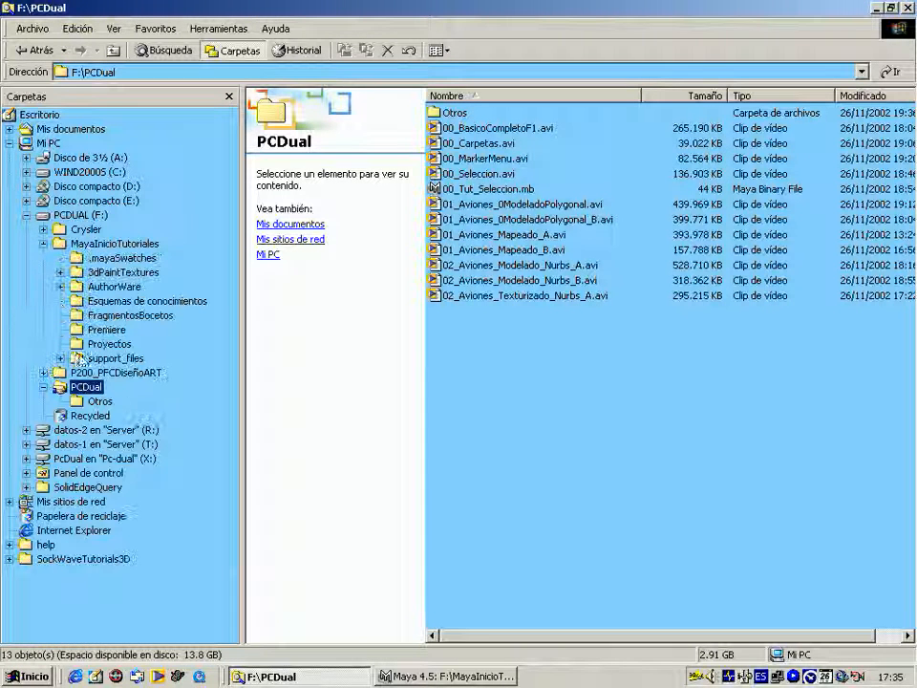
left_click(60, 358)
left_click(78, 416)
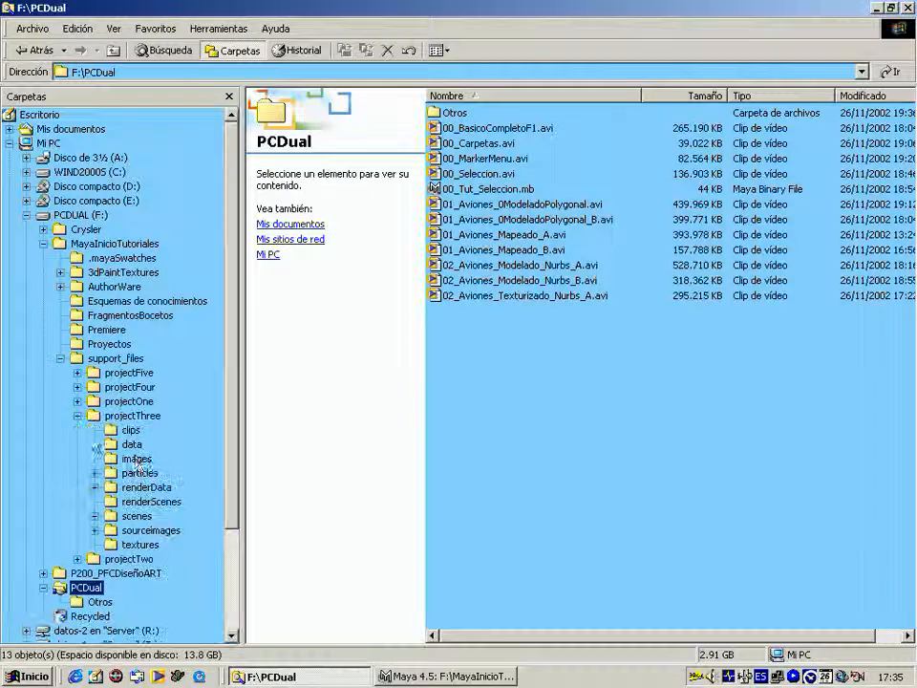
left_click(135, 516)
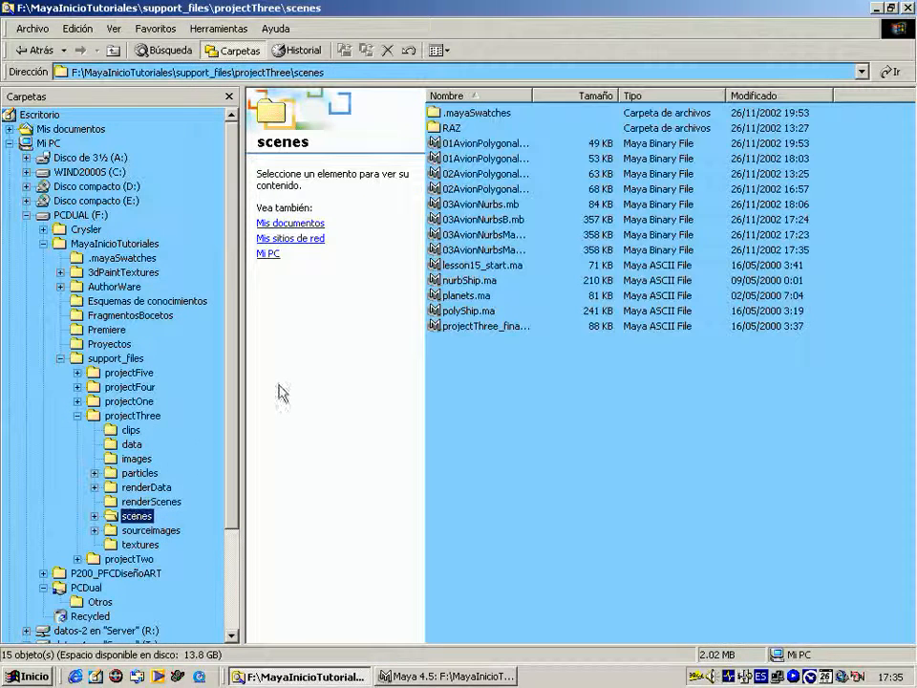
left_click_drag(532, 96, 586, 95)
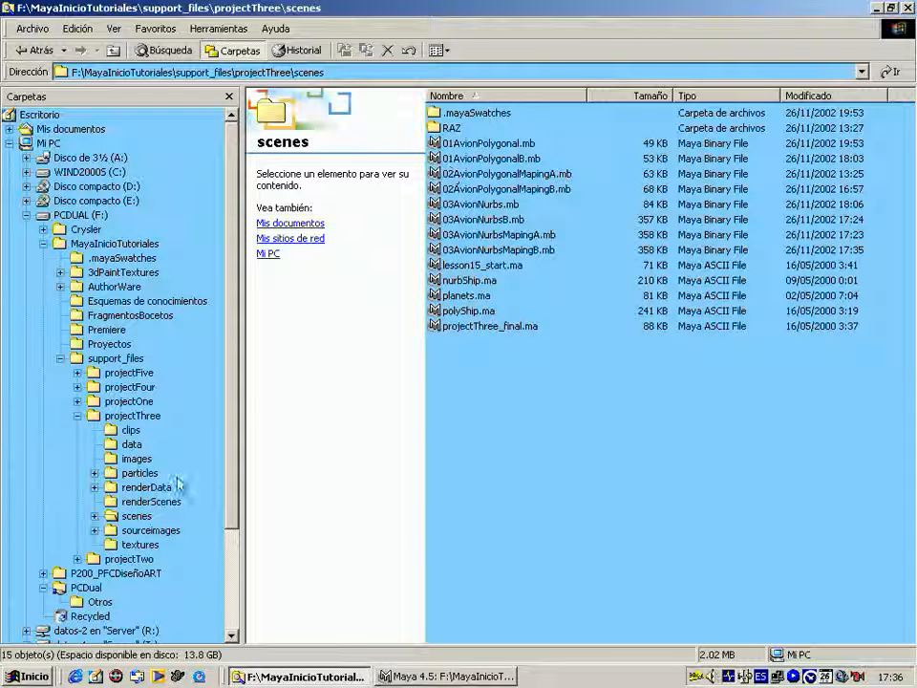
- Examine the projectThree project folder and the contents of its clips, data and images subfolders
left_click(128, 417)
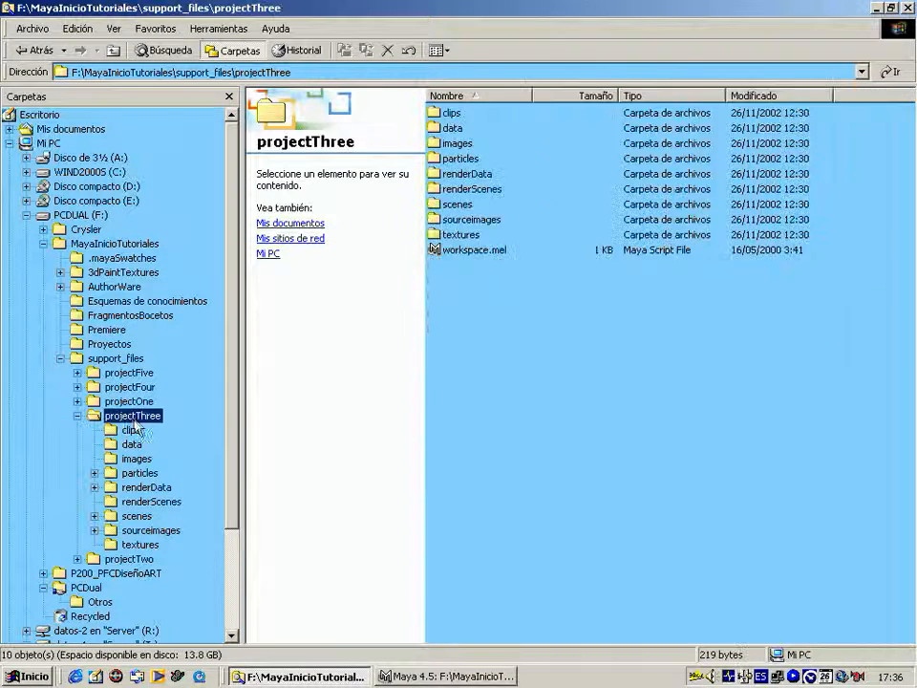
left_click(132, 431)
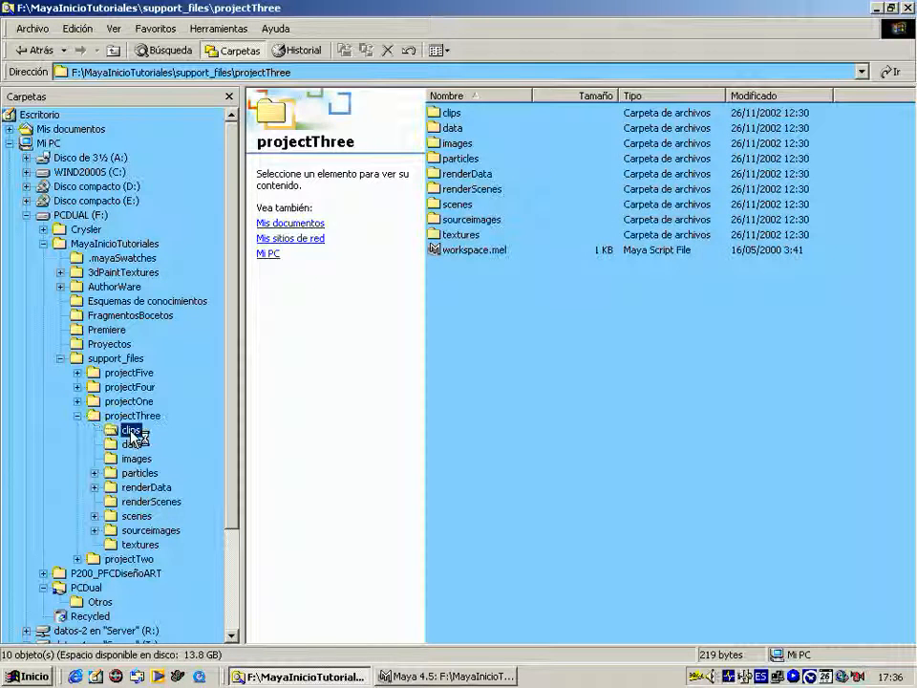
left_click(132, 433)
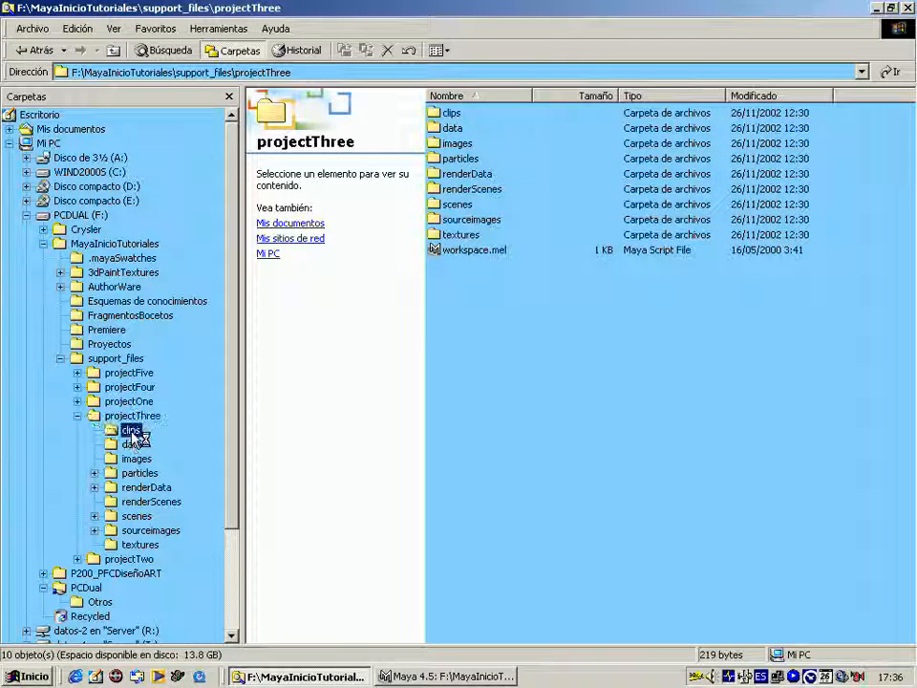
left_click(131, 446)
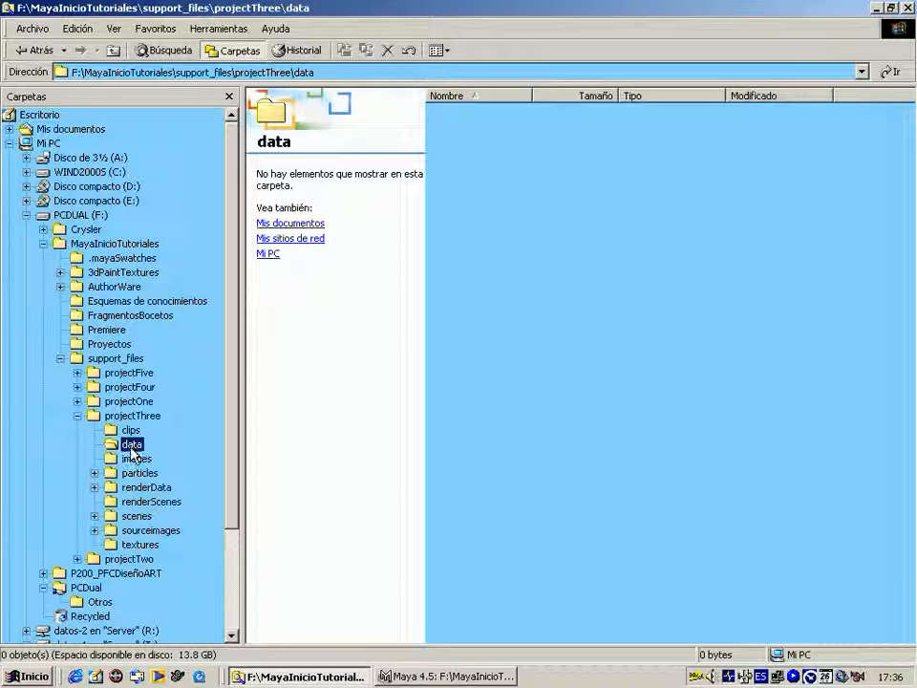
left_click(136, 459)
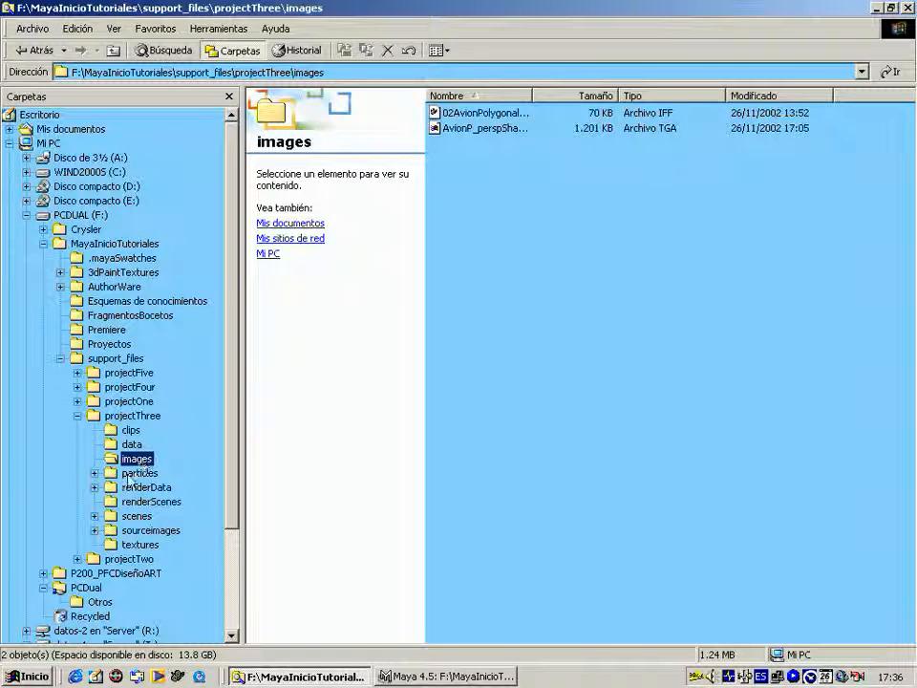
left_click(133, 445)
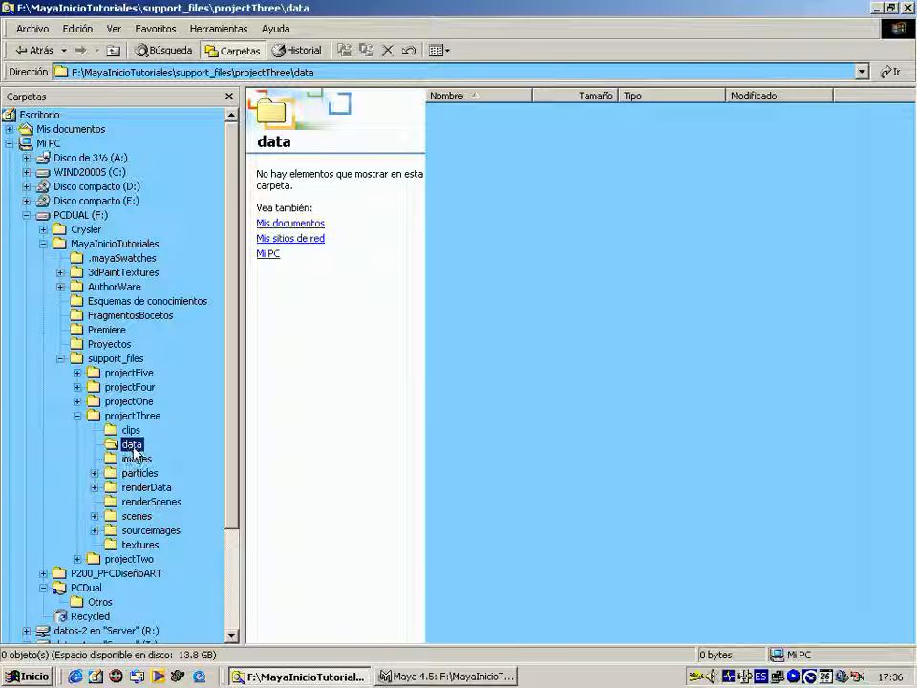
- View the rendered image 02AvionPolygonalB_RAZ_perspShape_tmp.iff from the images folder in FCheck, and close it
left_click(136, 458)
left_click_drag(526, 99, 646, 98)
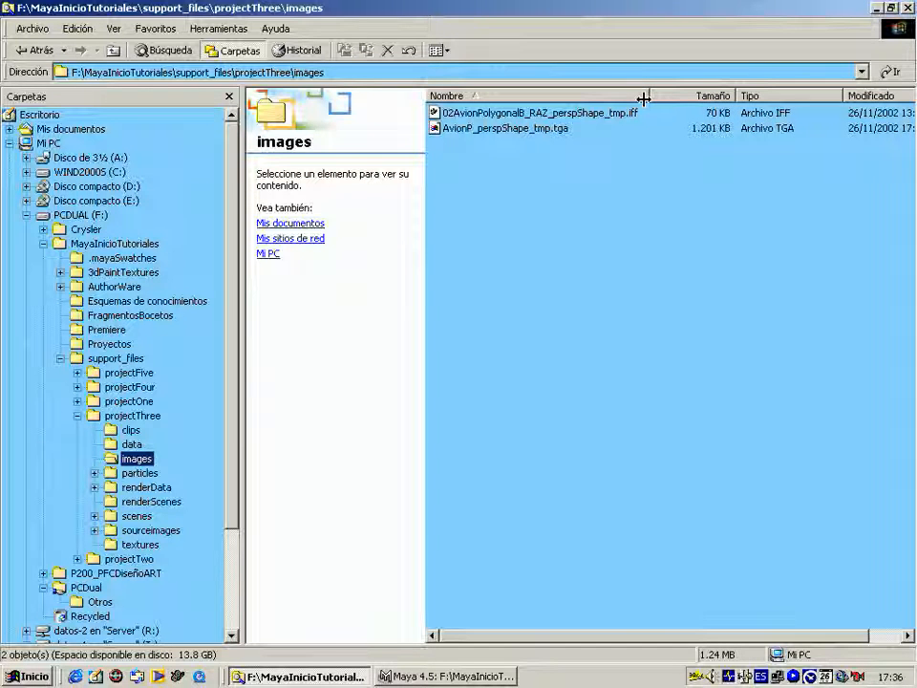
left_click(531, 127)
key("Up")
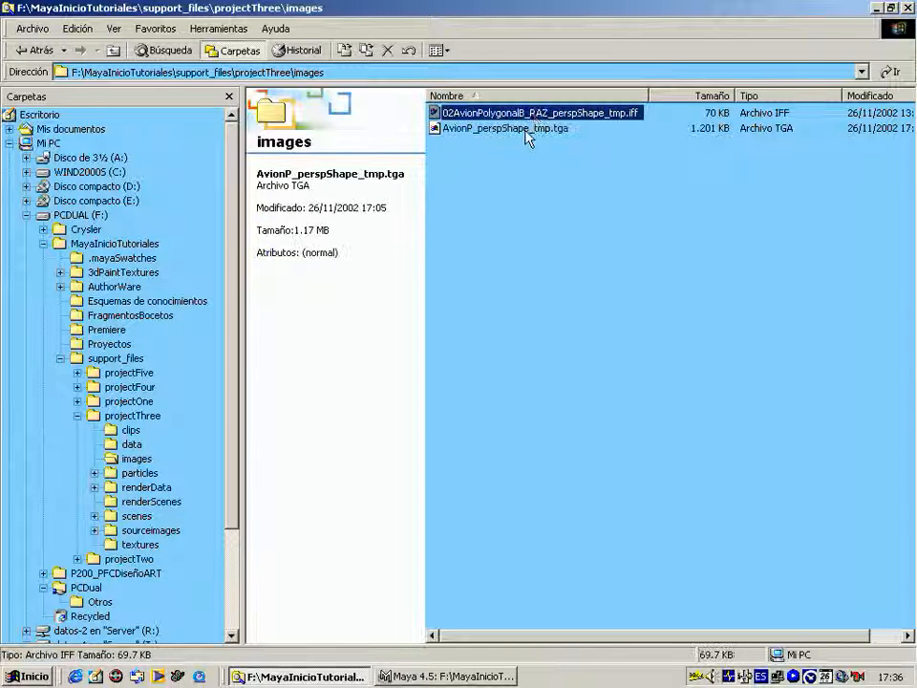
key("Return")
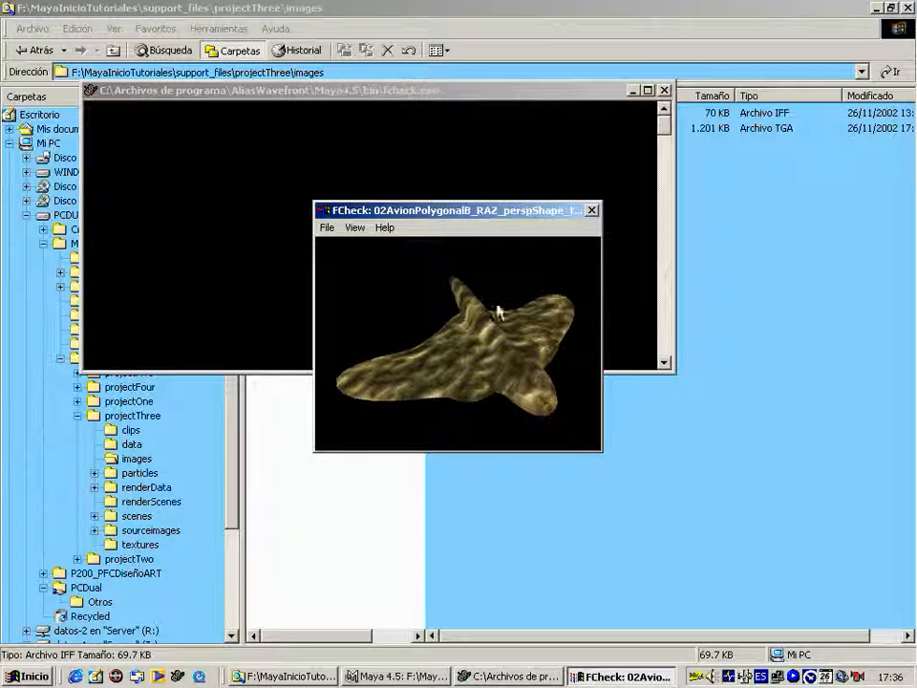
left_click(591, 214)
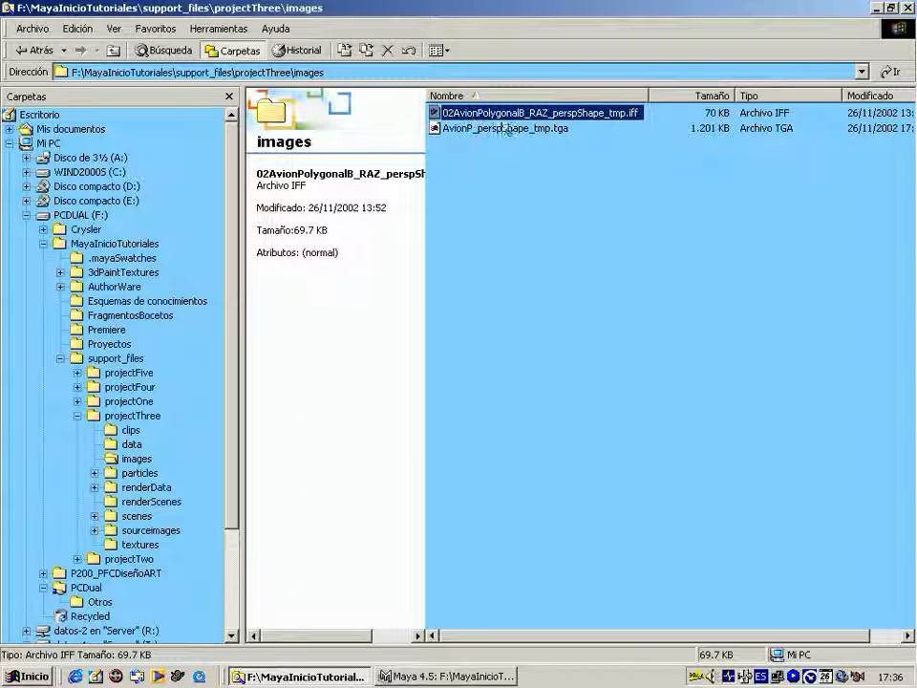
- Inspect the contents of projectThree's particles folder
left_click(135, 473)
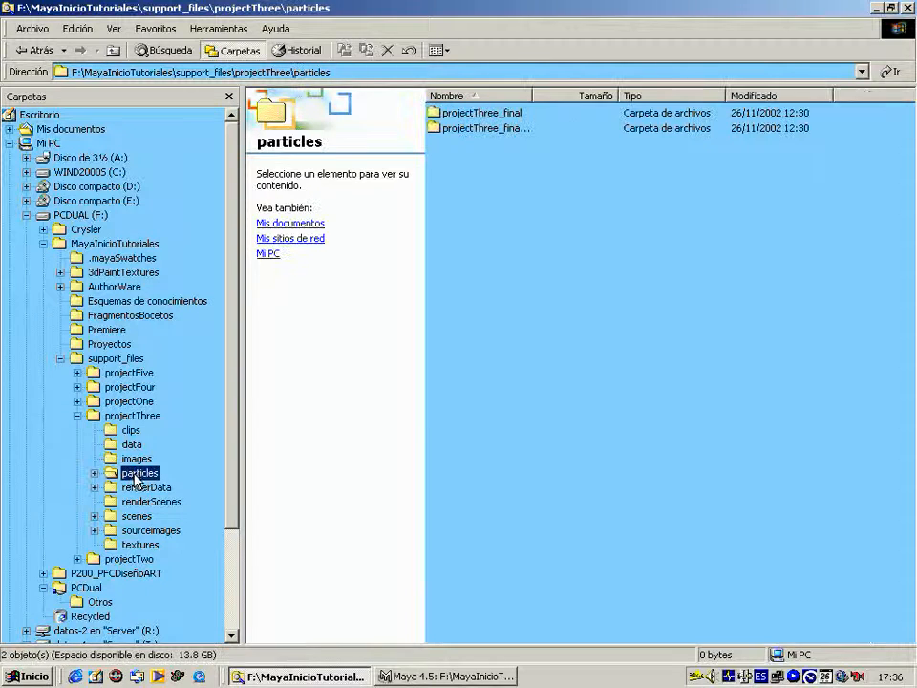
left_click(95, 472)
left_click(94, 473)
- Inspect projectThree's renderData folder and its shaders, iprImages and depth subfolders, and collapse it again
left_click(143, 487)
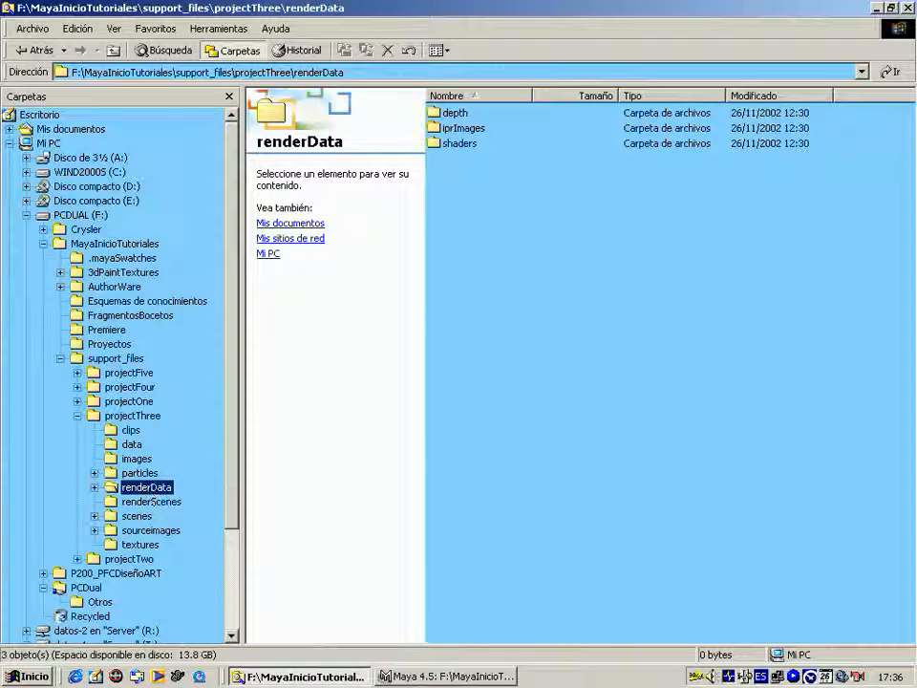
left_click_drag(234, 458, 230, 516)
left_click(95, 417)
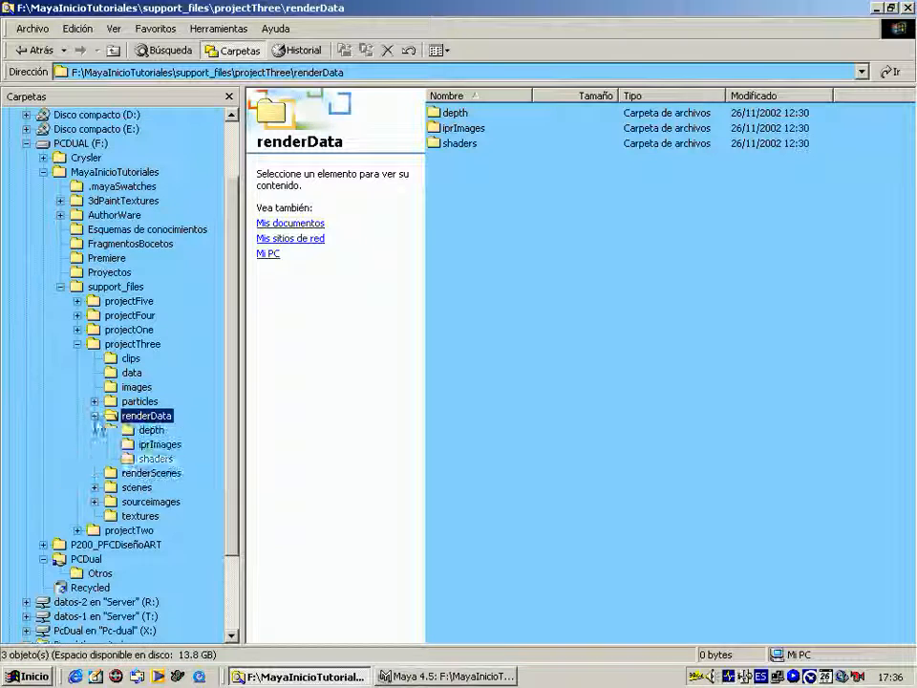
left_click(143, 457)
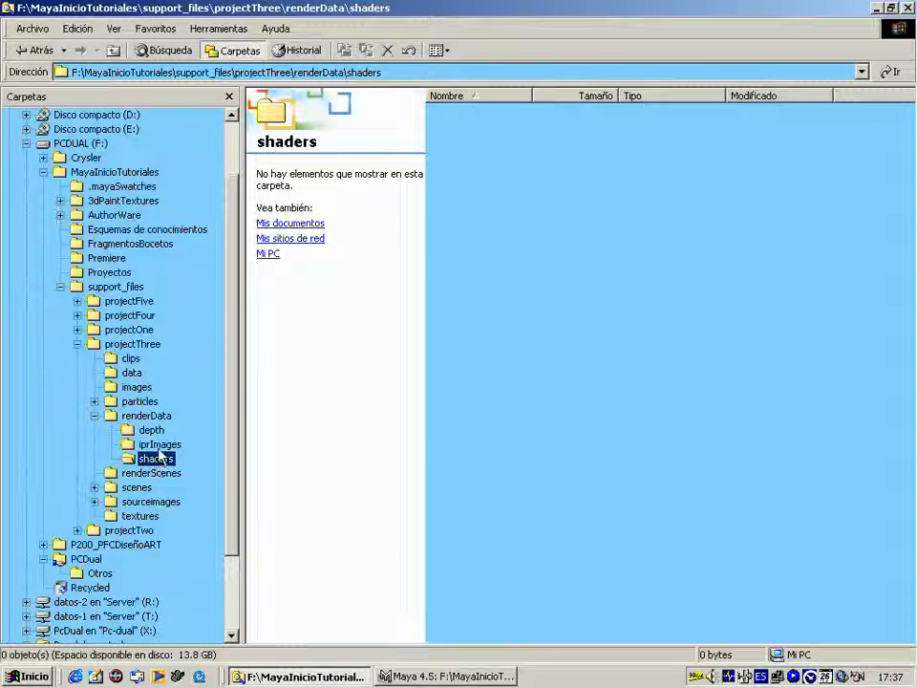
left_click(156, 444)
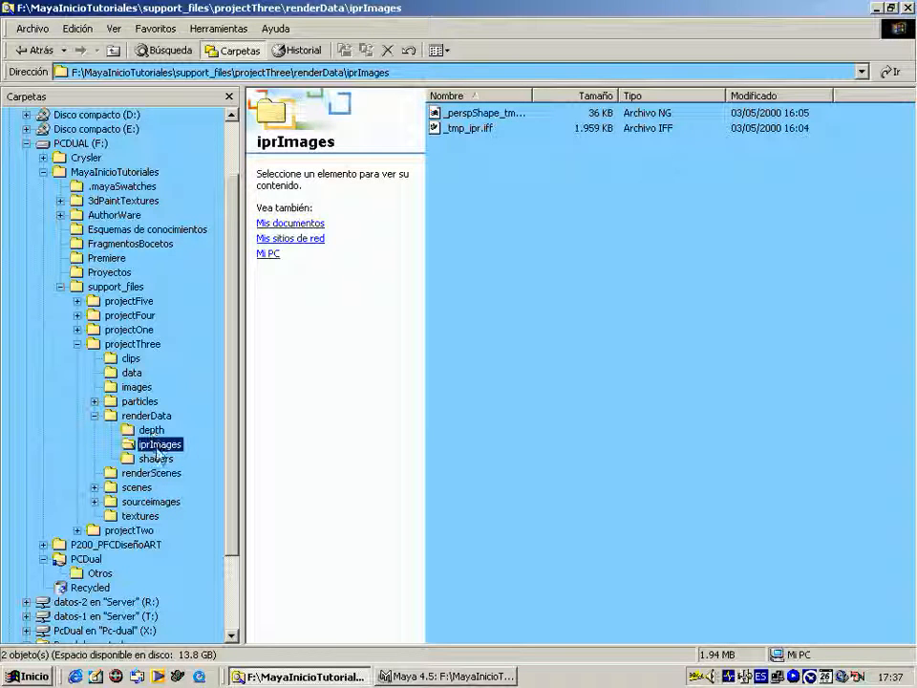
left_click(151, 430)
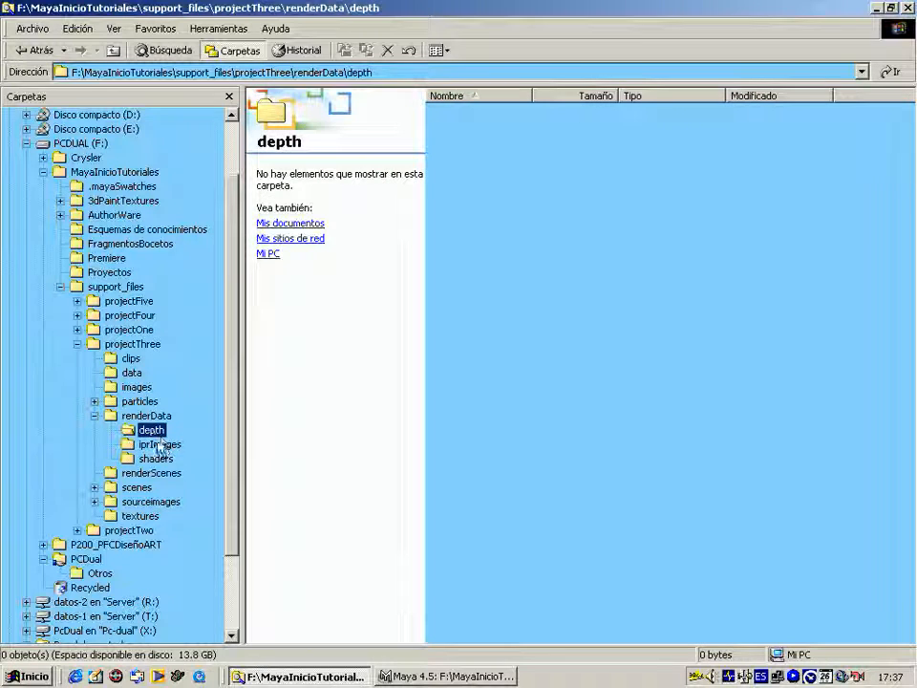
left_click(146, 418)
left_click(94, 417)
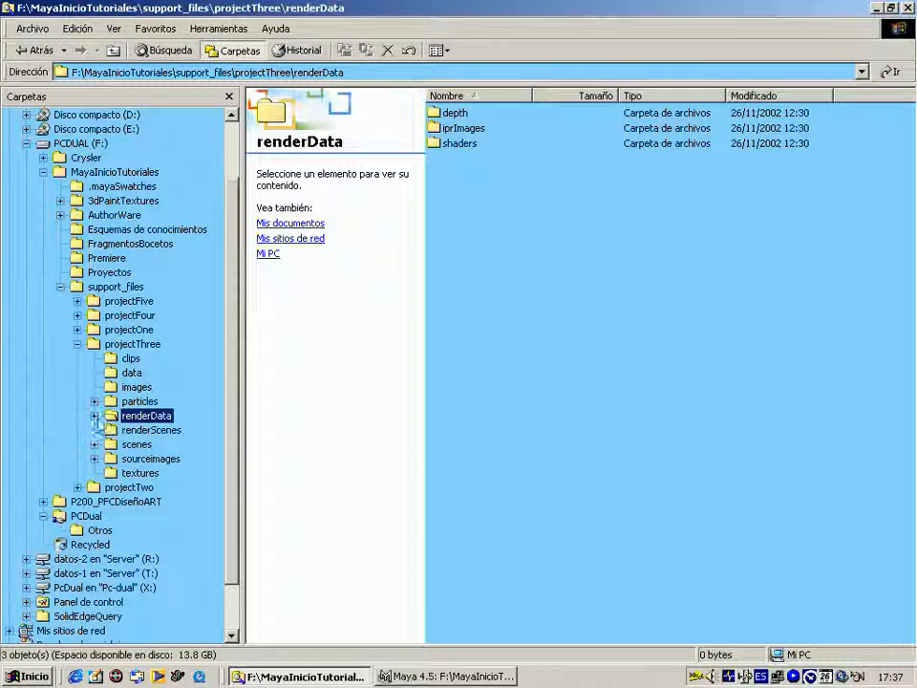
- Examine the renderScenes folder and the scenes folder of projectThree, including its RAZ subfolder
left_click(151, 431)
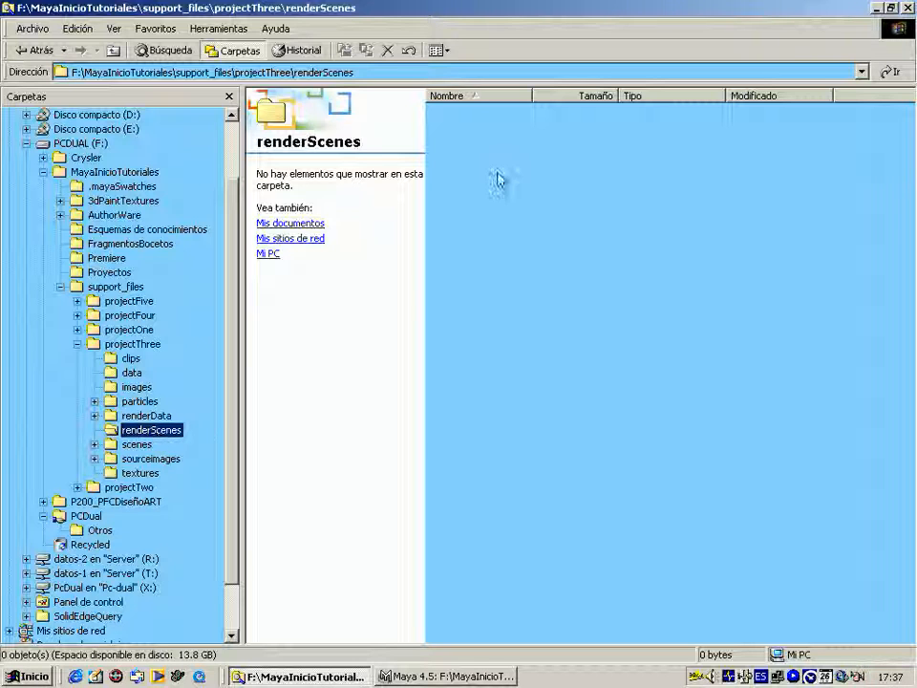
left_click(155, 445)
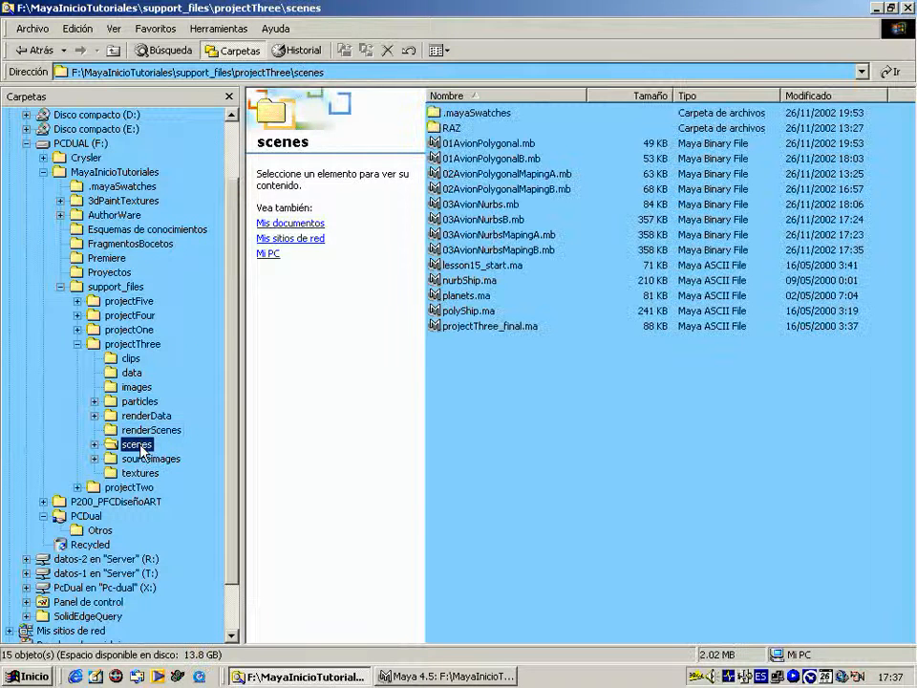
left_click(95, 445)
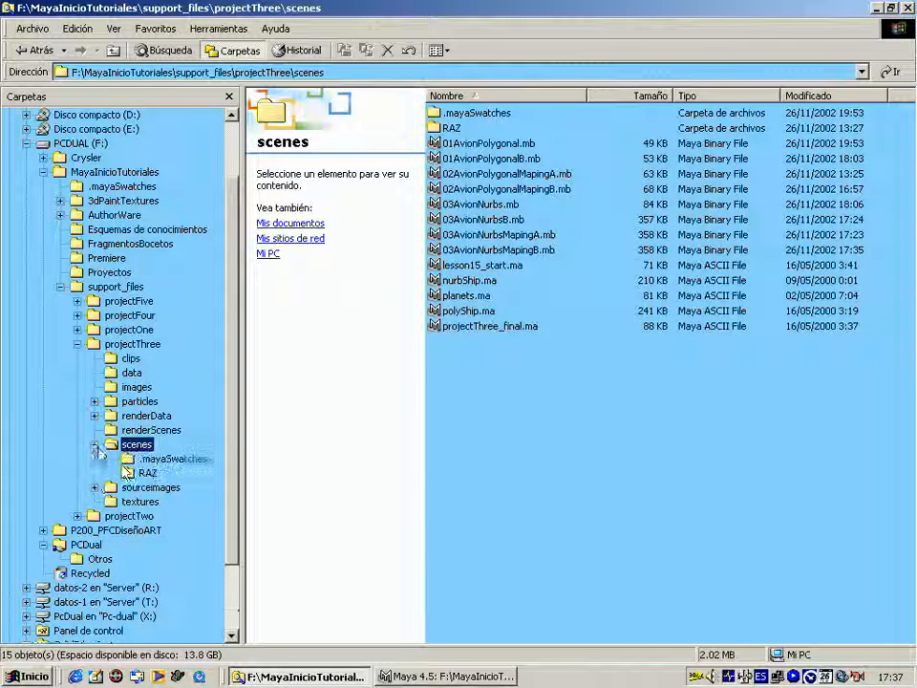
left_click(146, 473)
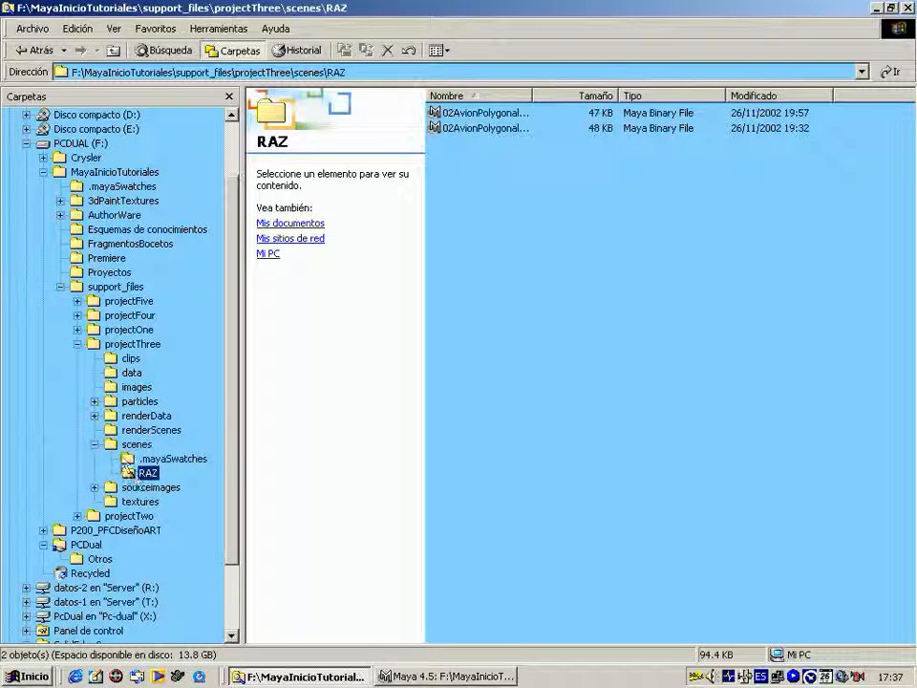
double_click(115, 444)
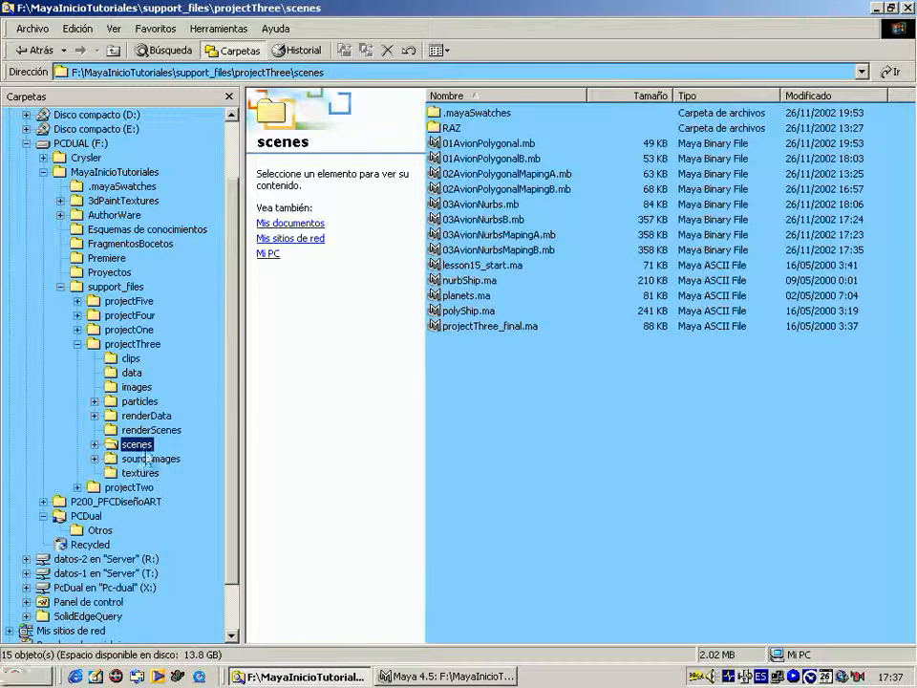
left_click(94, 444)
left_click(144, 473)
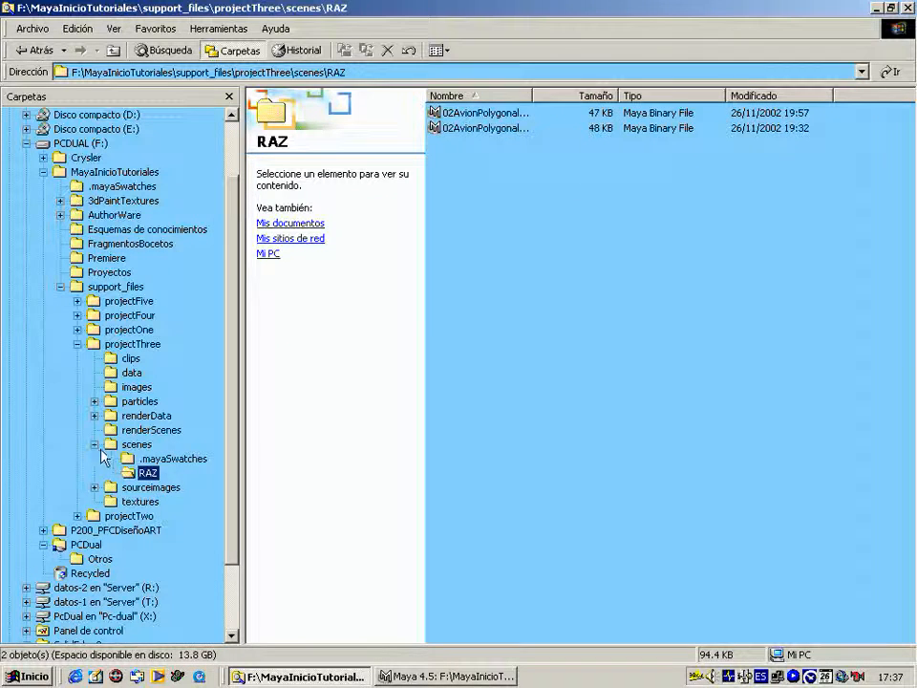
- Collapse projectThree's scenes folder, inspect its sourceimages and textures folders, and return to the projectThree folder
left_click(95, 445)
left_click(128, 459)
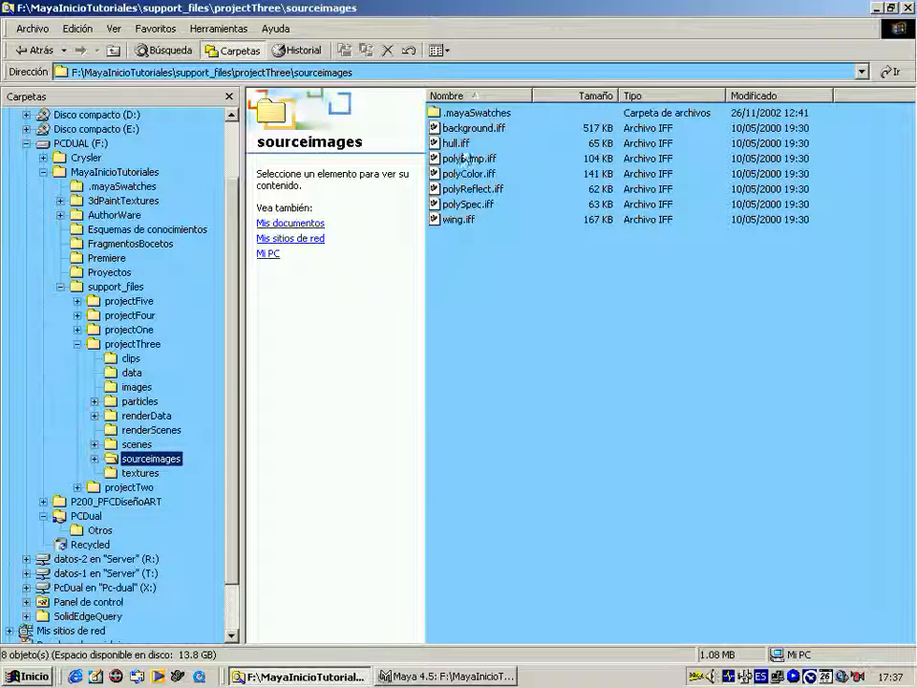
left_click(141, 474)
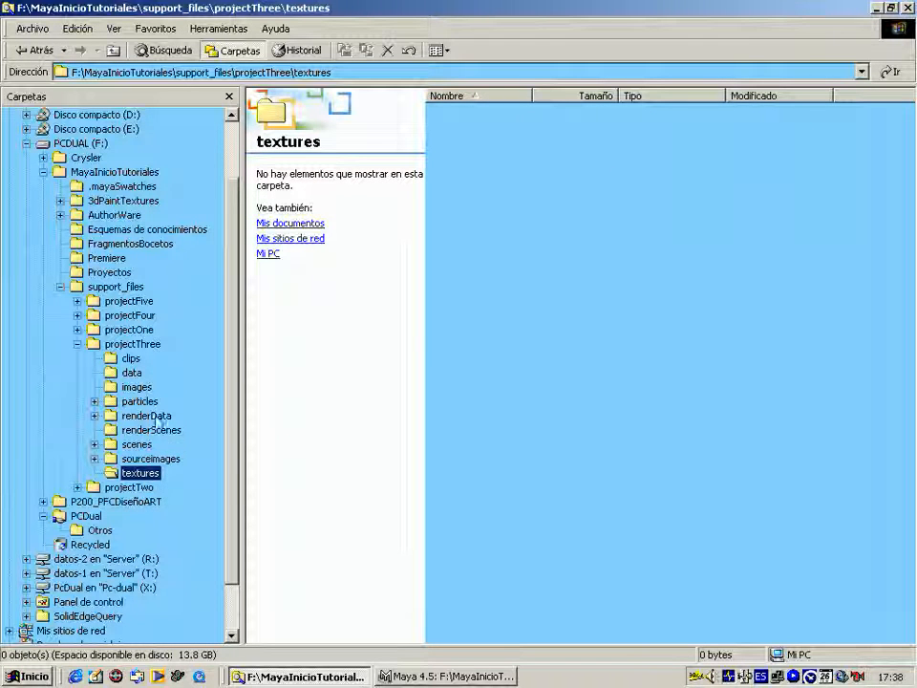
left_click(133, 344)
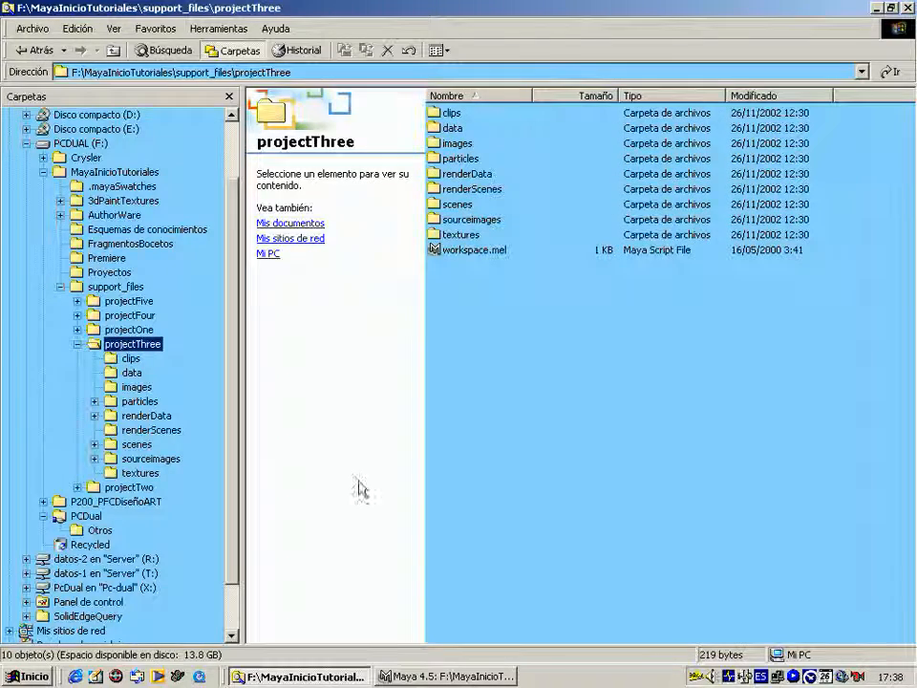
- Switch to Maya and change the workspace to the layout combining Hypershade, Render View and the perspective view
left_click(411, 676)
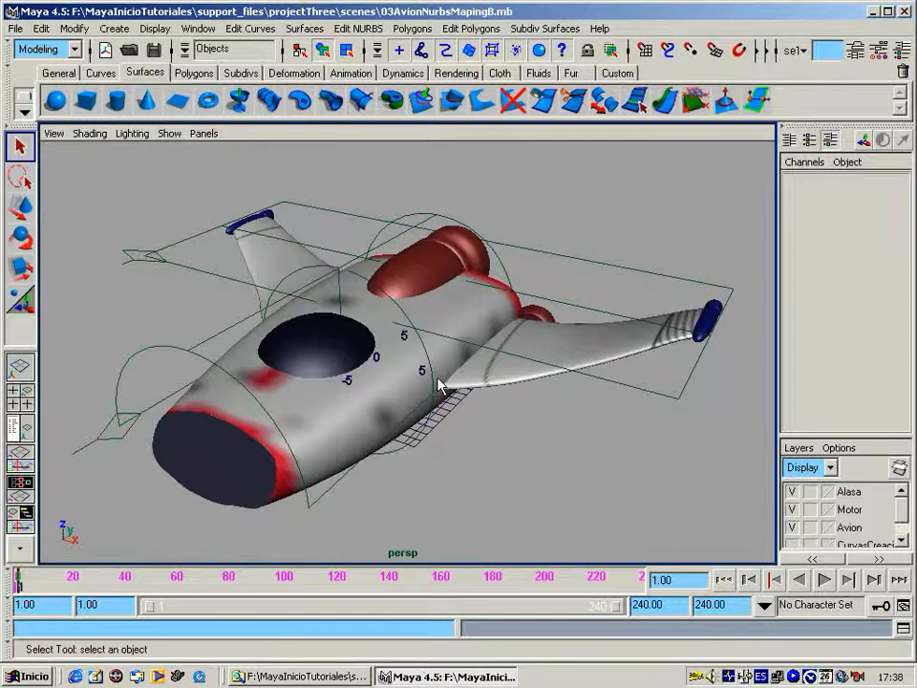
left_click_drag(412, 377, 617, 389, "alt")
middle_click_drag(490, 387, 464, 387, "alt")
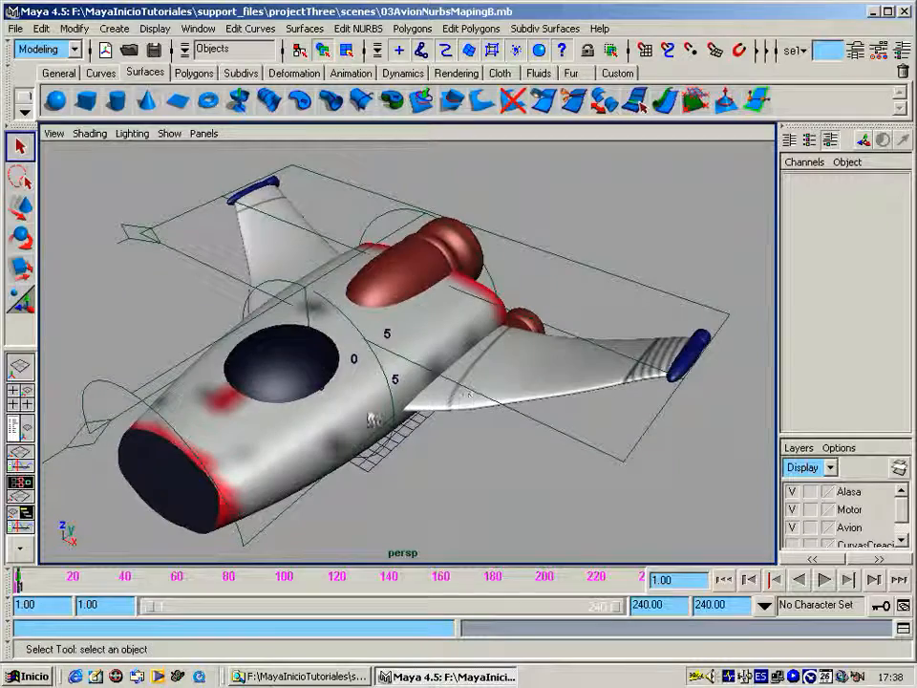
key("space")
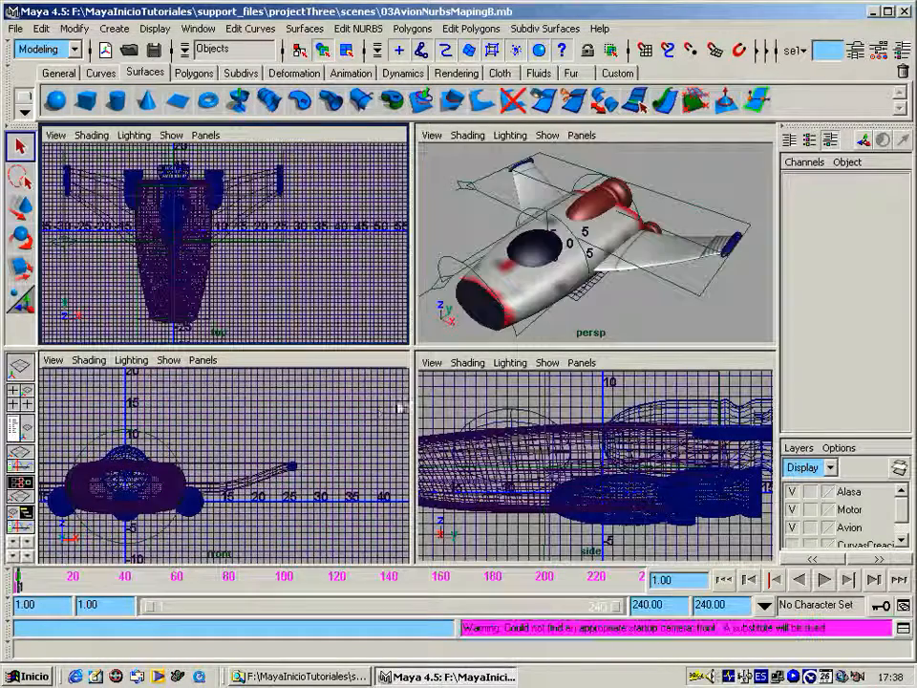
key("space")
left_click_drag(392, 298, 449, 273)
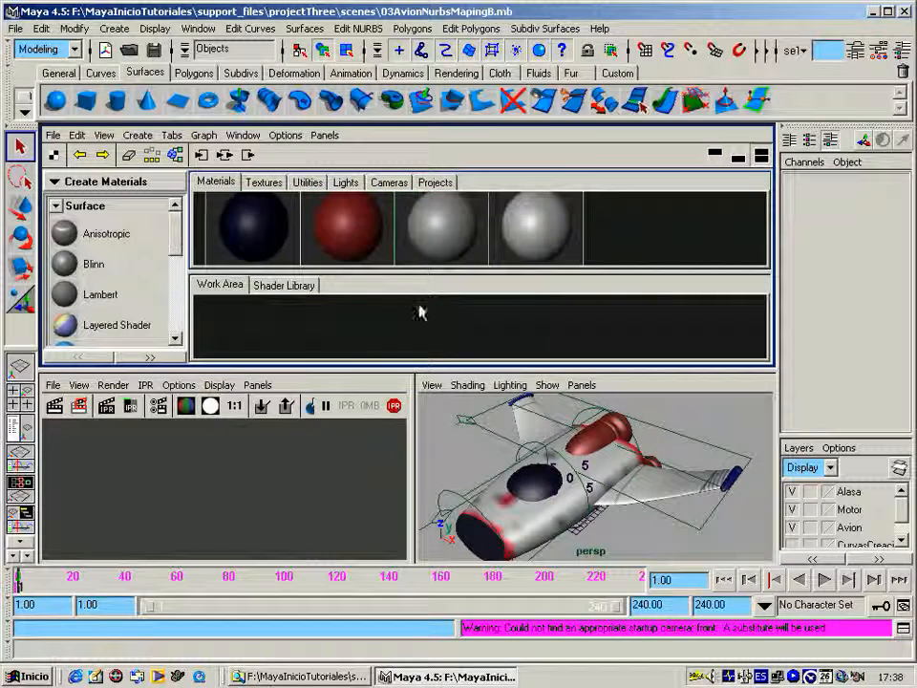
- Examine the cuerpo and blinn5 materials among the Hypershade swatches
left_click(539, 240)
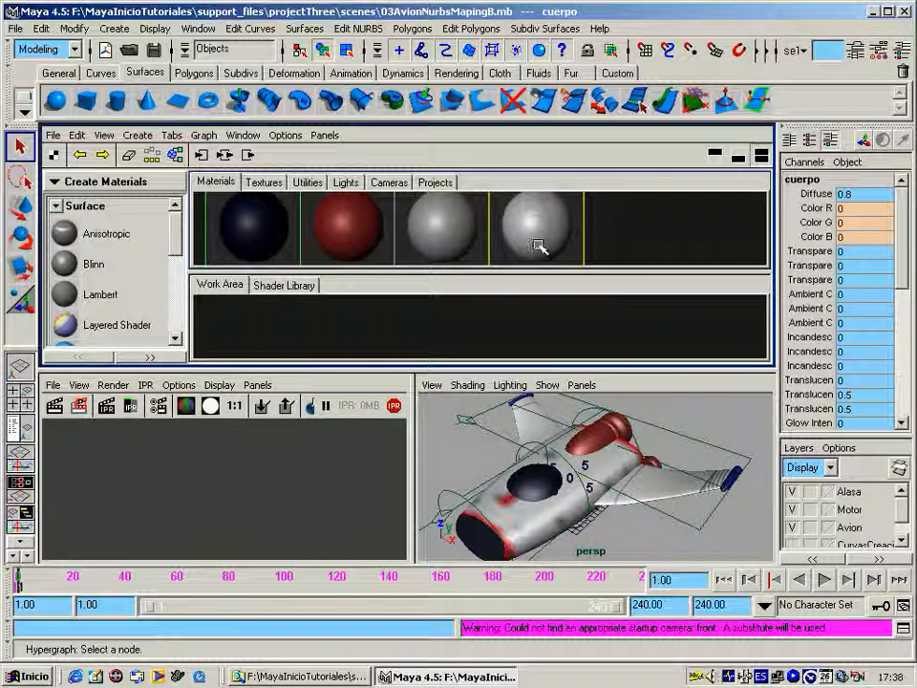
middle_click_drag(535, 241, 396, 226, "alt")
middle_click_drag(477, 232, 599, 329, "alt")
left_click(463, 238)
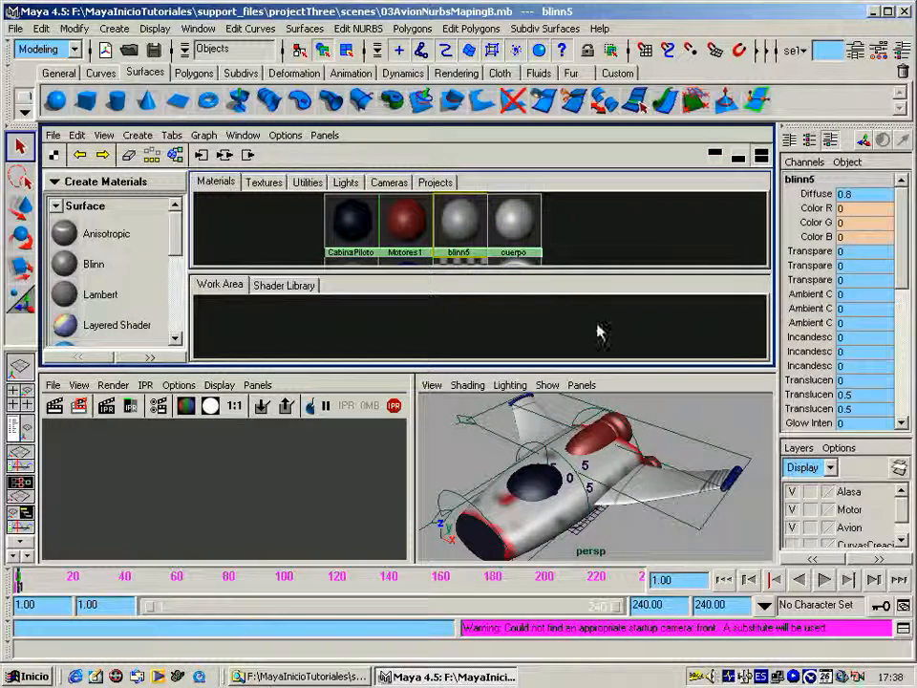
- Select the plane's wing surface and graph the materials on the selected object in the Hypershade work area
left_click(676, 495)
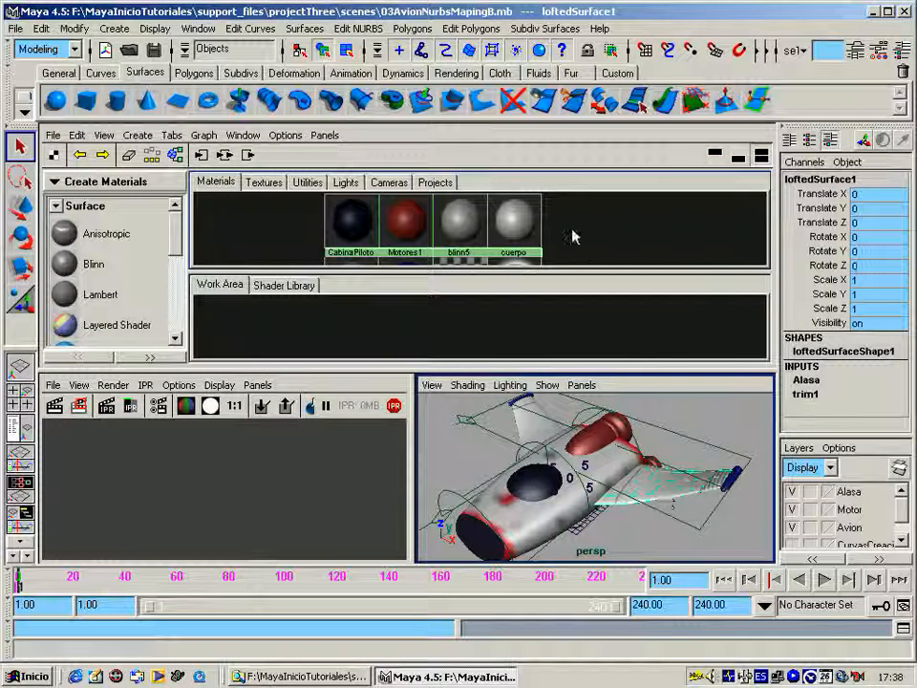
right_click(431, 323)
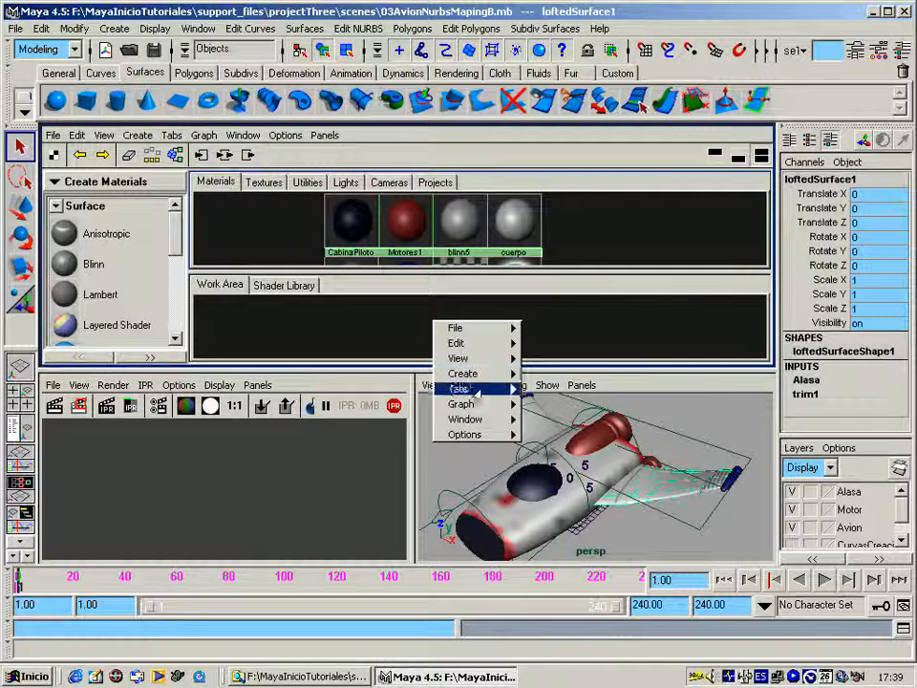
mouse_move(474, 408)
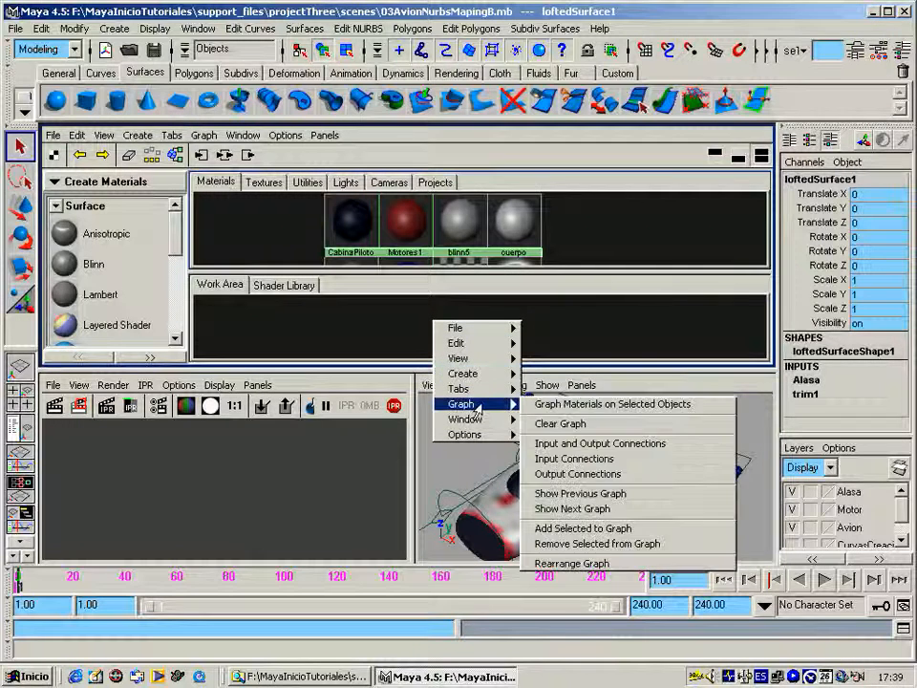
left_click(543, 407)
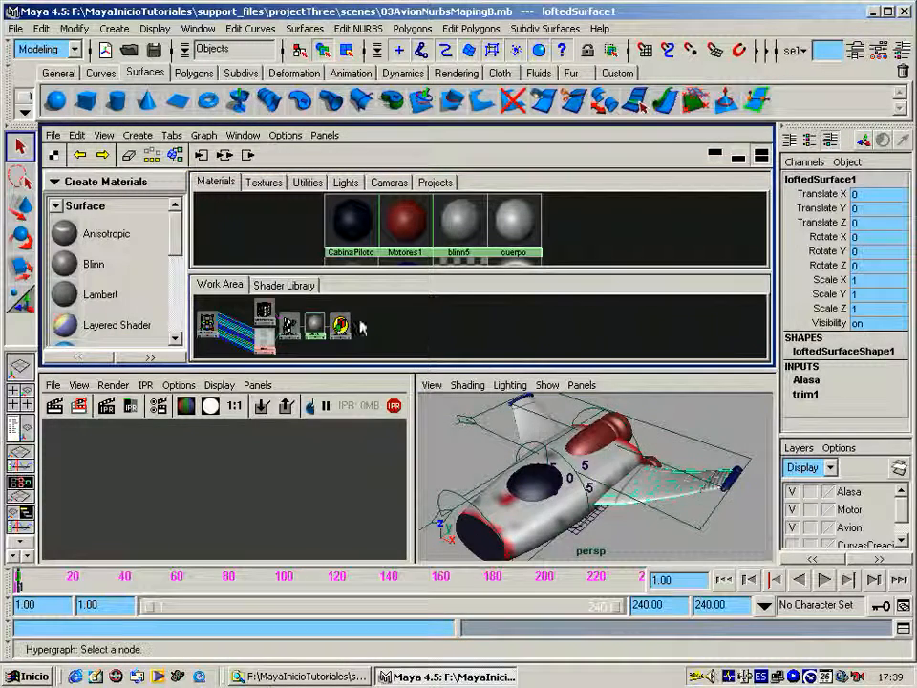
- Maximize Hypershade, show only its work area, and examine the wing material's shading network up close
key("space")
middle_click_drag(373, 401, 458, 468, "alt")
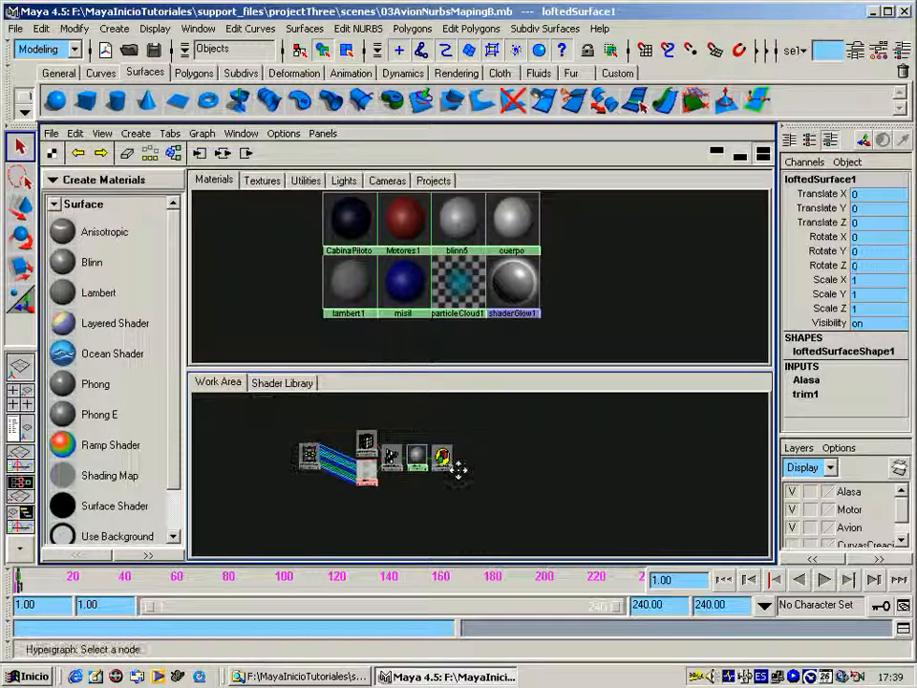
left_click(738, 155)
middle_click_drag(437, 312, 494, 403, "alt")
middle_click_drag(539, 382, 756, 338, "alt")
mouse_move(528, 330)
middle_mouse_down("alt")
mouse_move(626, 364)
mouse_move(608, 367)
middle_mouse_up("alt")
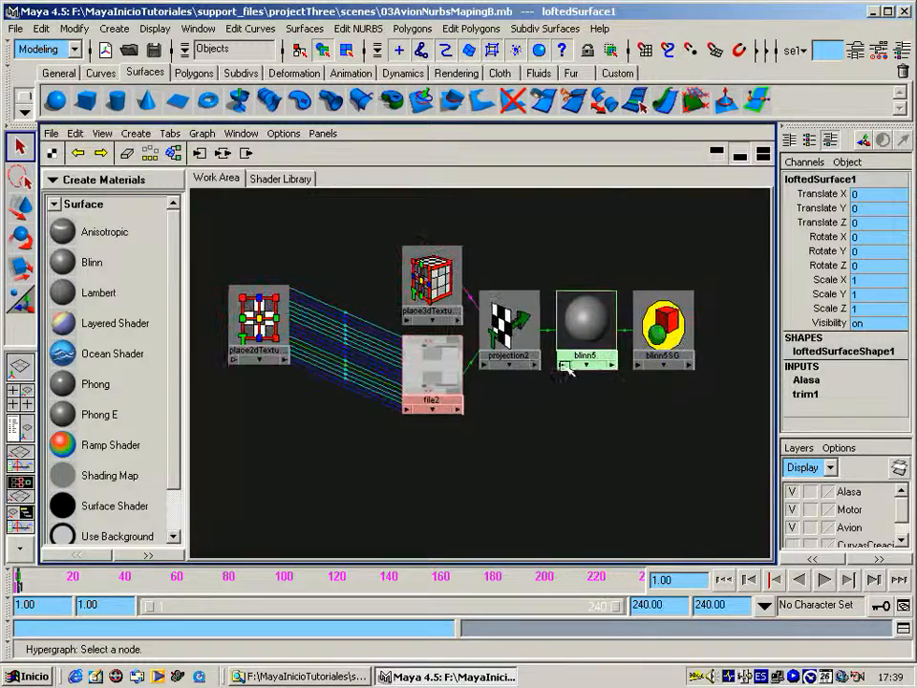
- Restore the multi-panel layout with only the material swatches shown in Hypershade, and rename the blinn5 material as ala
key("space")
left_click(714, 154)
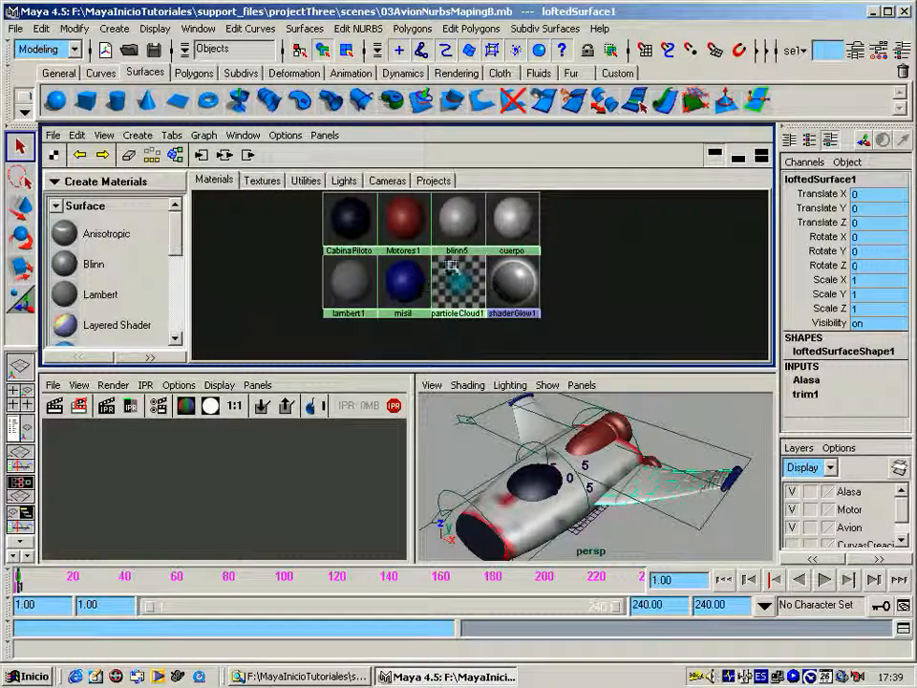
left_click(475, 238)
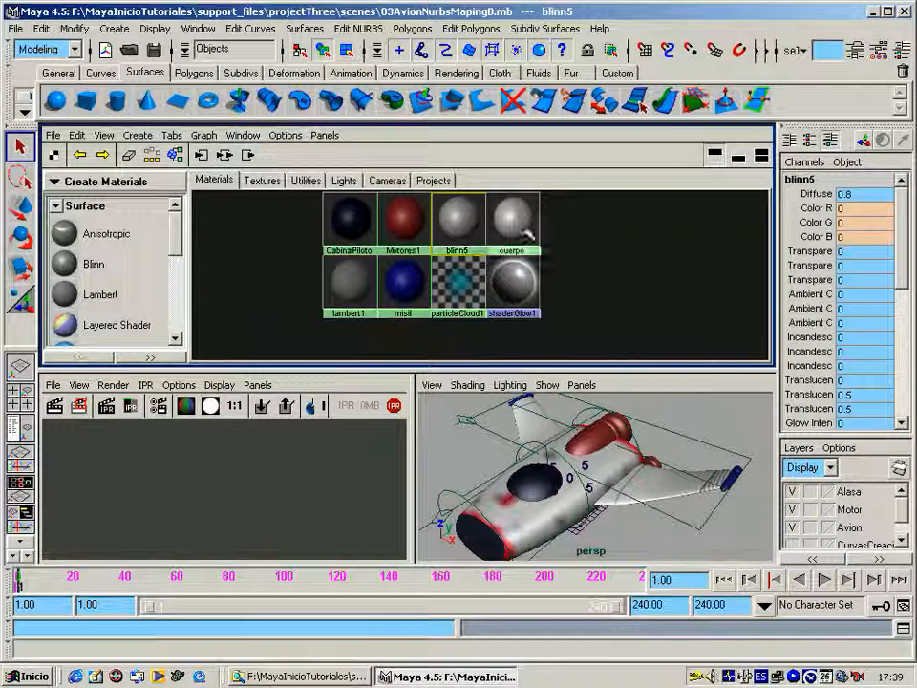
left_click(802, 179)
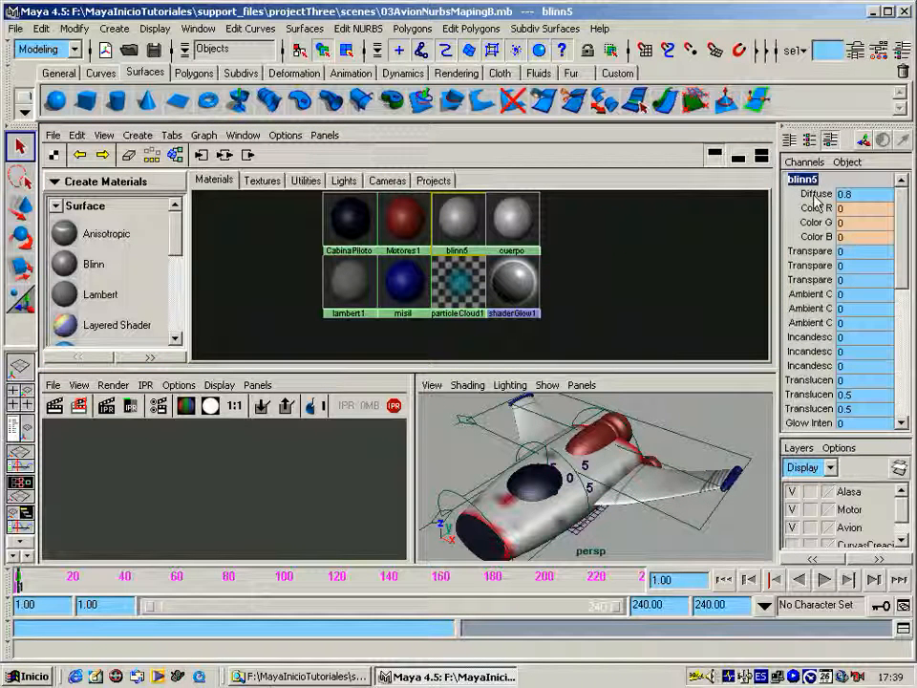
type("ala")
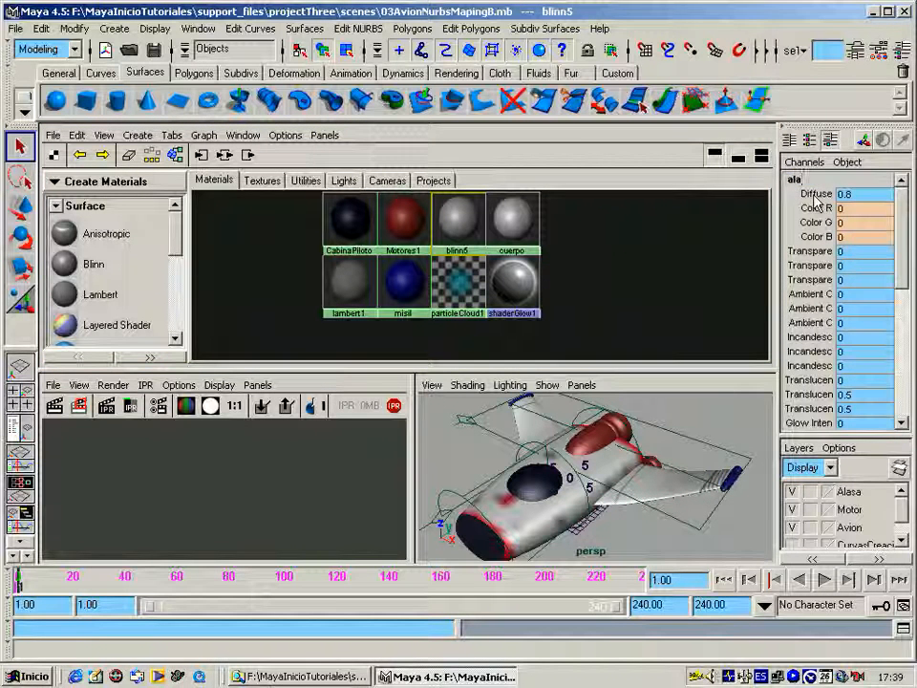
key("Return")
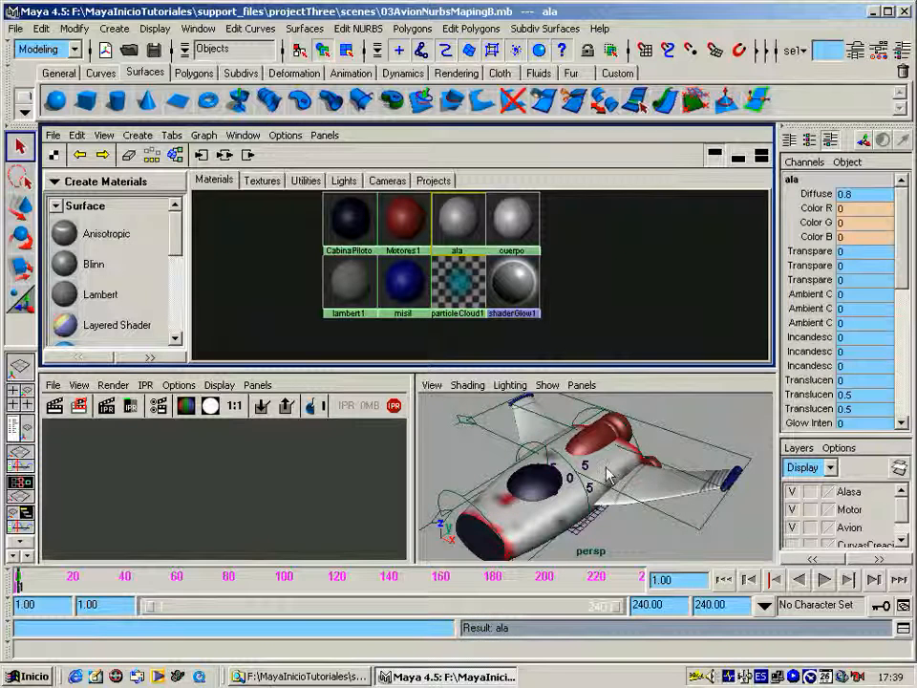
- Show the ala shading network and inspect the file2 texture's attributes, checking the folder and file in its image name
left_click(736, 158)
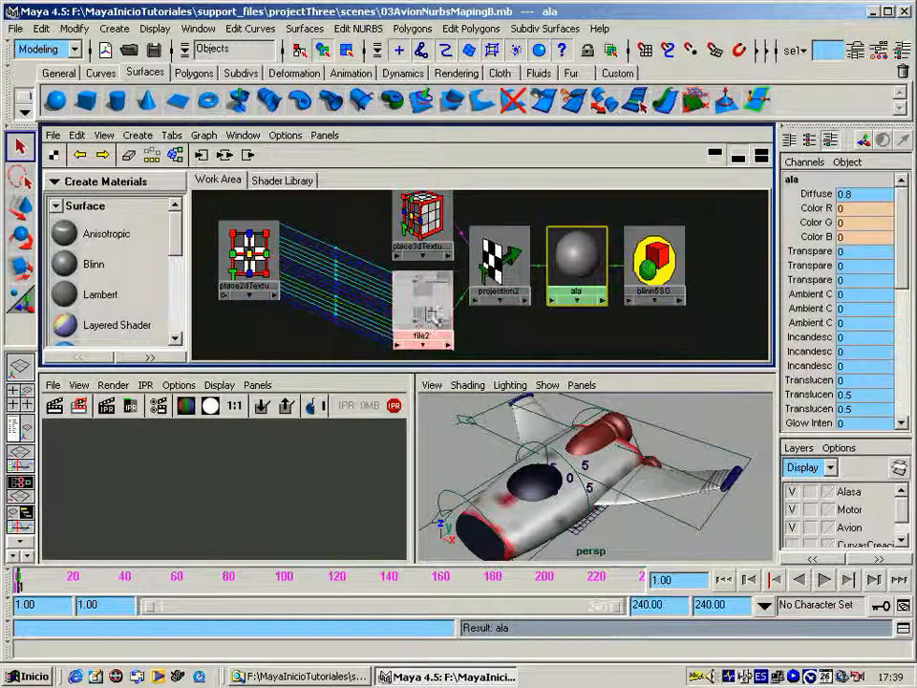
left_click(425, 313)
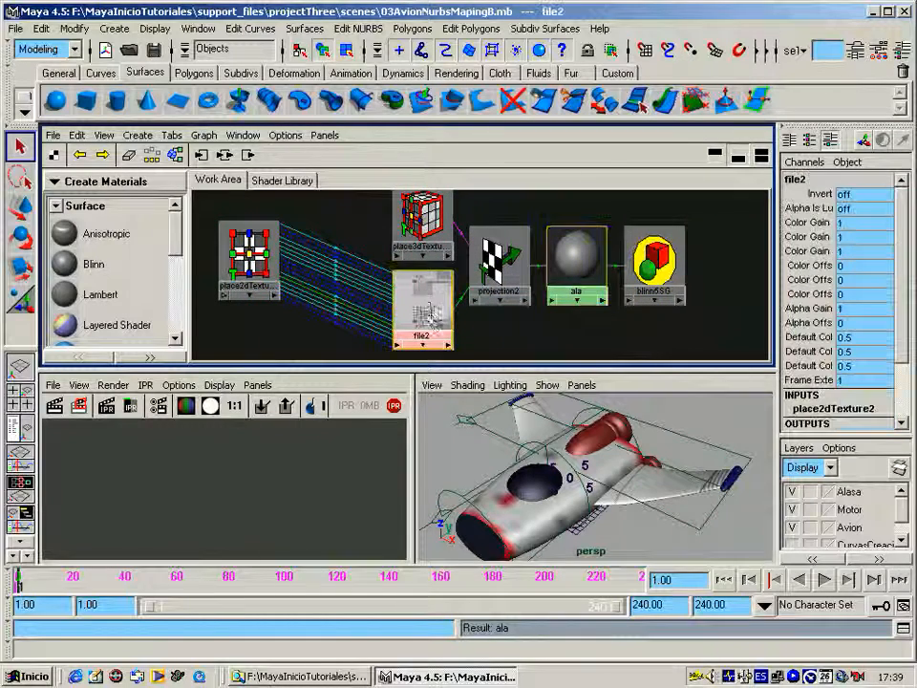
double_click(430, 325)
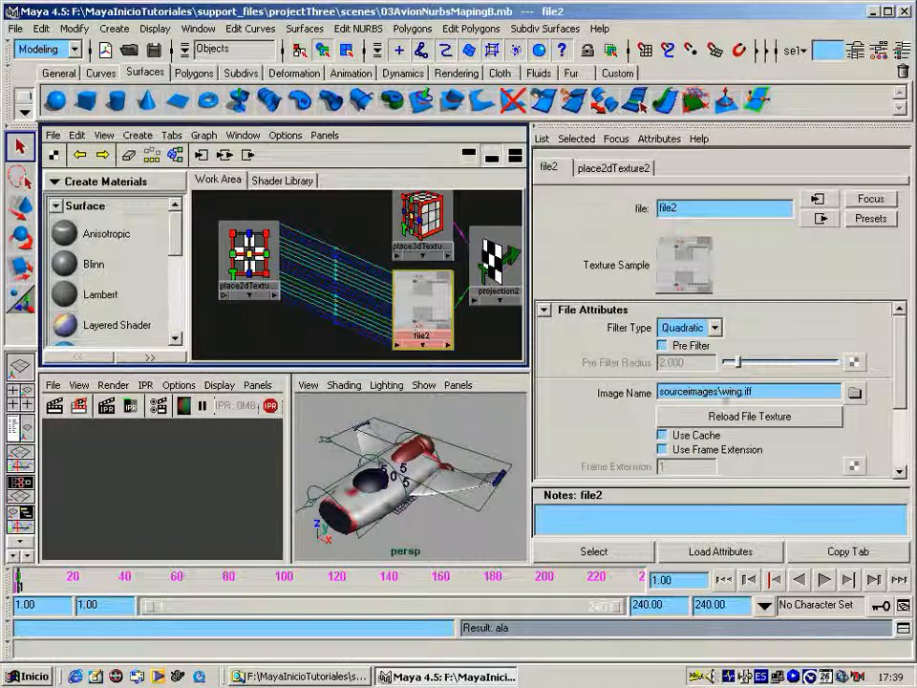
double_click(711, 391)
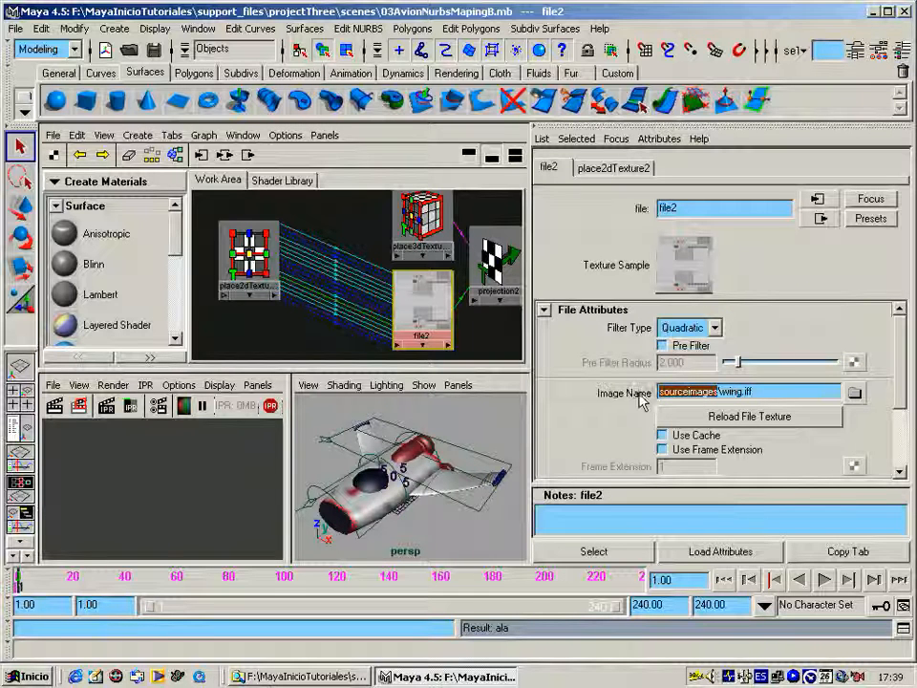
left_click(693, 402)
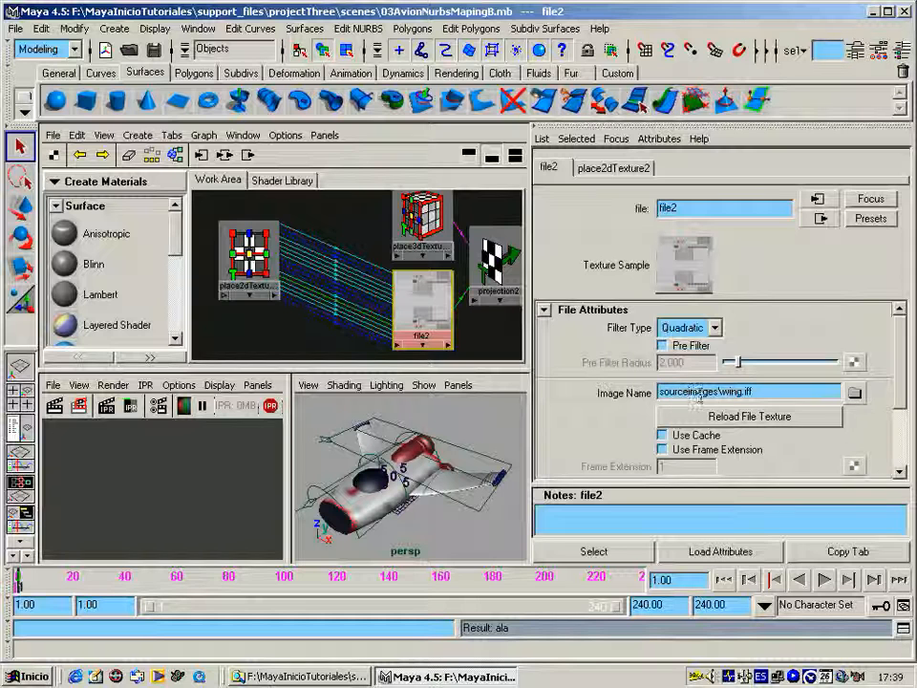
left_click_drag(721, 391, 764, 391)
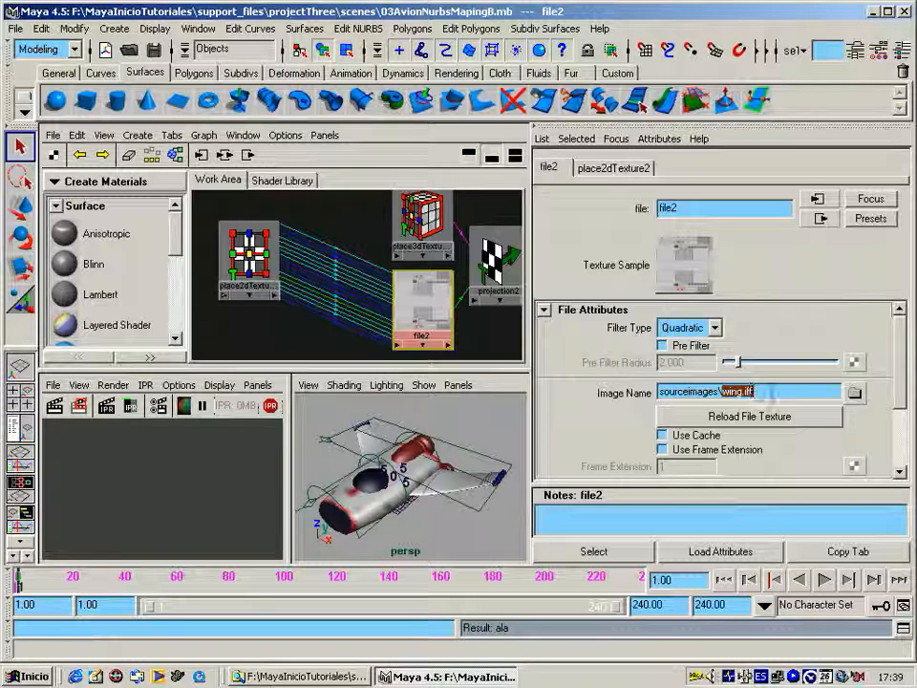
- Minimize the Maya and file explorer windows, launch Adobe Photoshop 7.0 from the desktop, and restore Maya
left_click(875, 13)
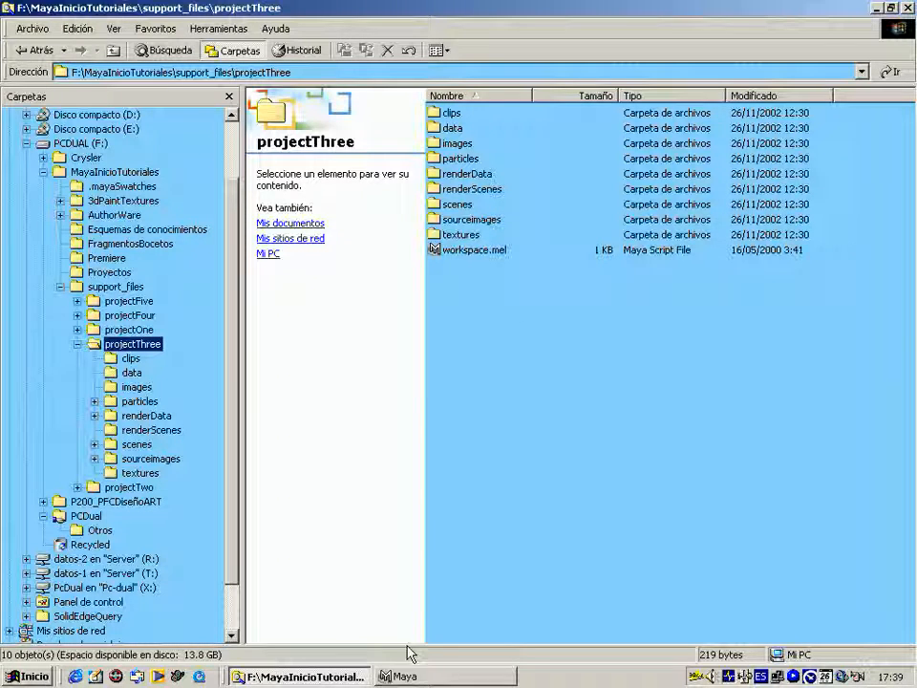
left_click(875, 9)
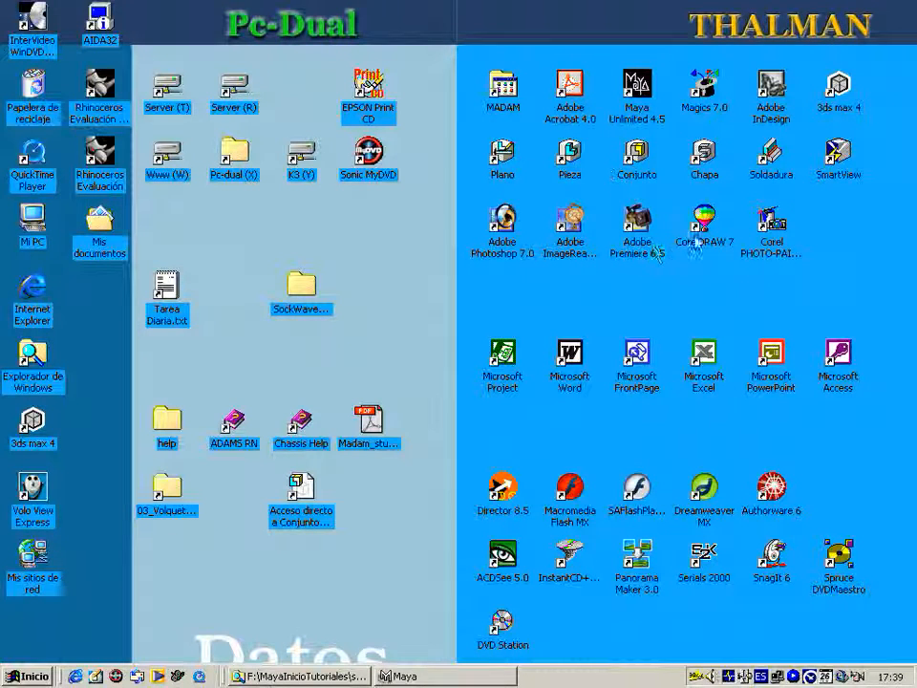
left_click(771, 233)
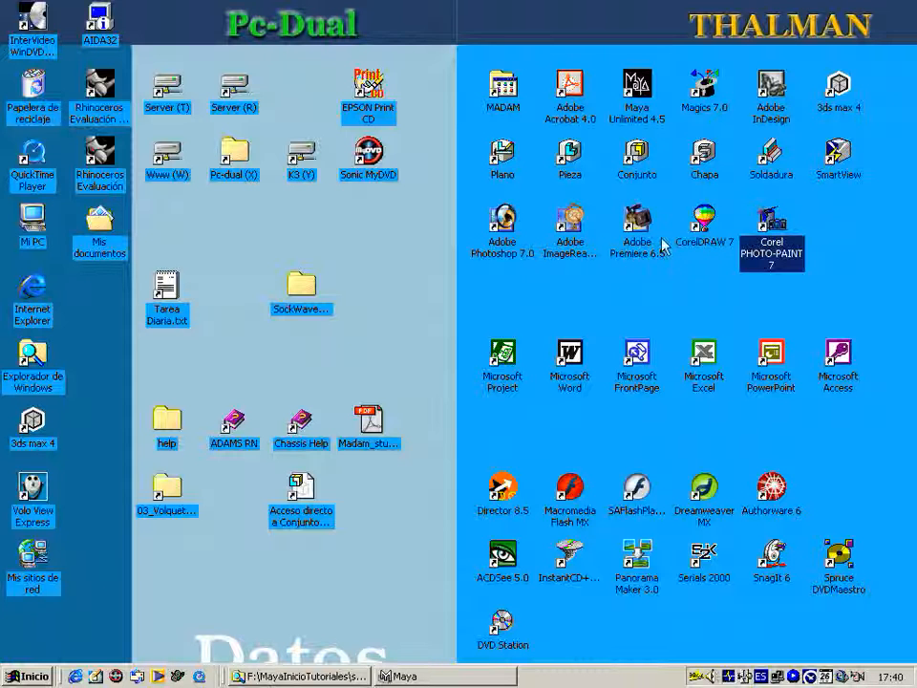
double_click(507, 233)
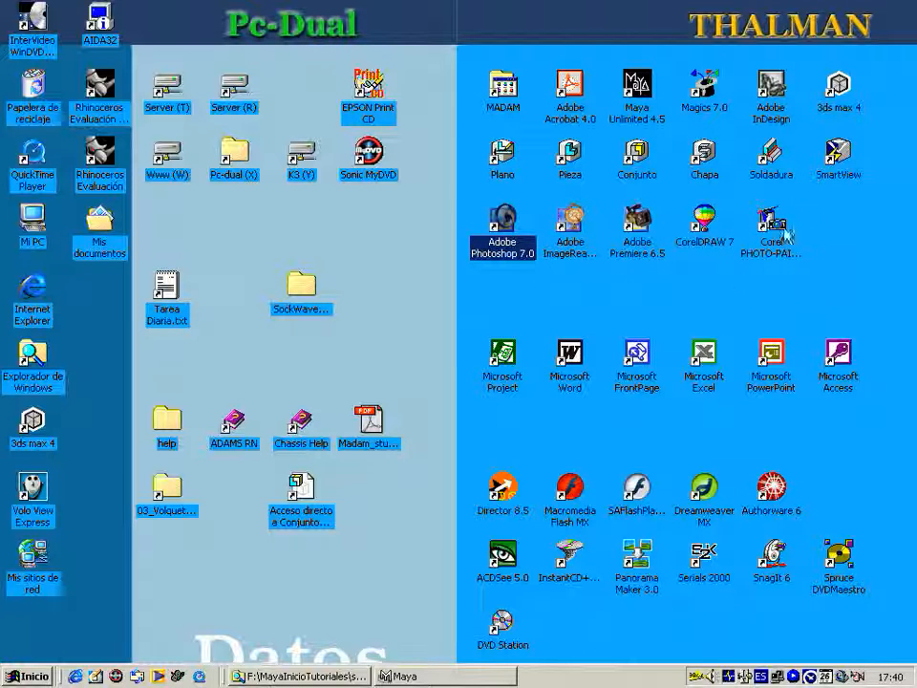
left_click(428, 677)
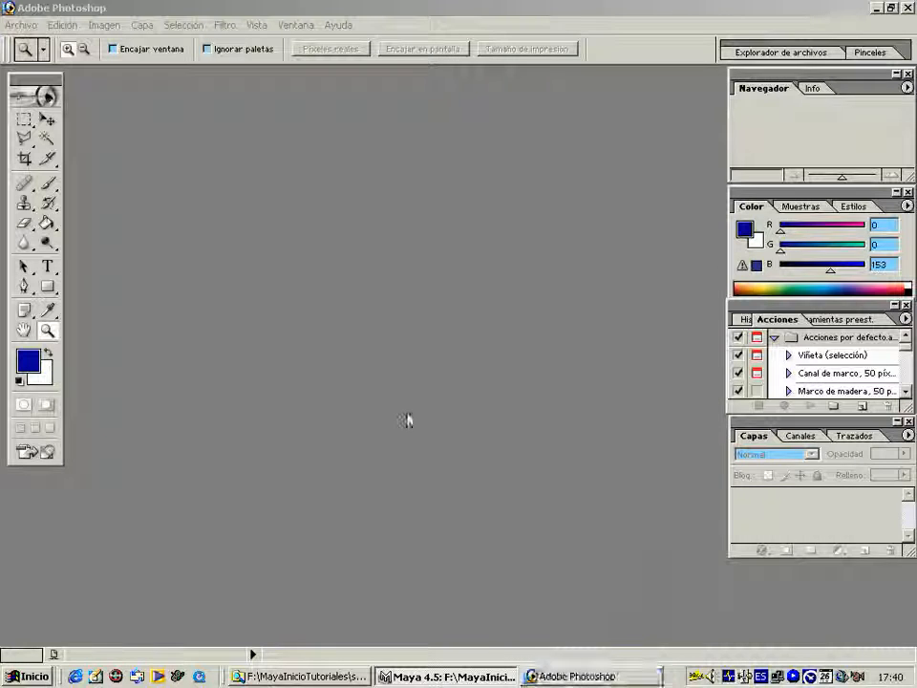
- Browse for an image to open in Photoshop, going to support_files, projectThree and its textures and sourceimages folders on drive F
left_click(21, 25)
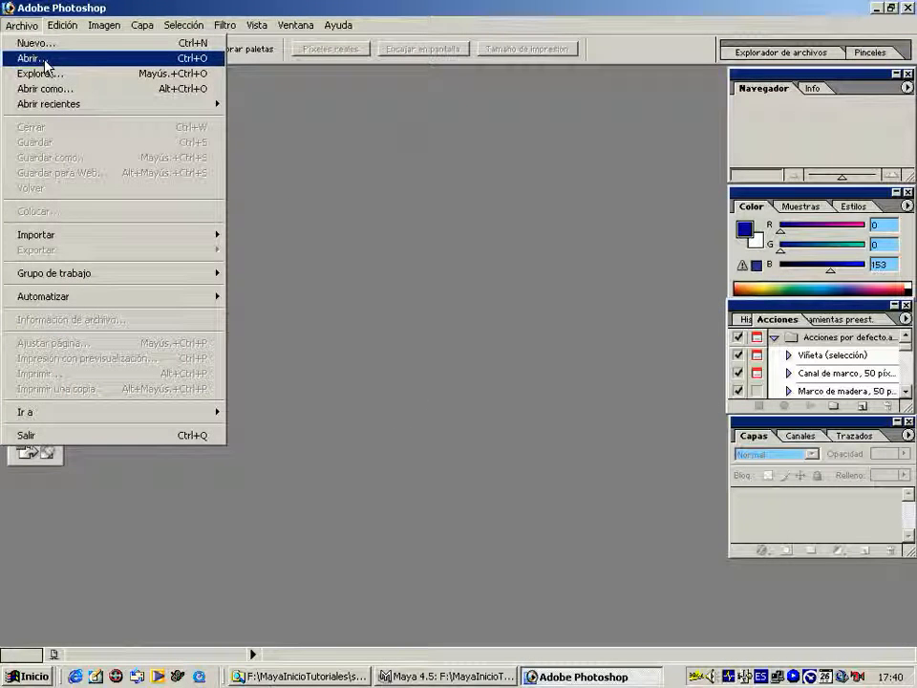
left_click(59, 58)
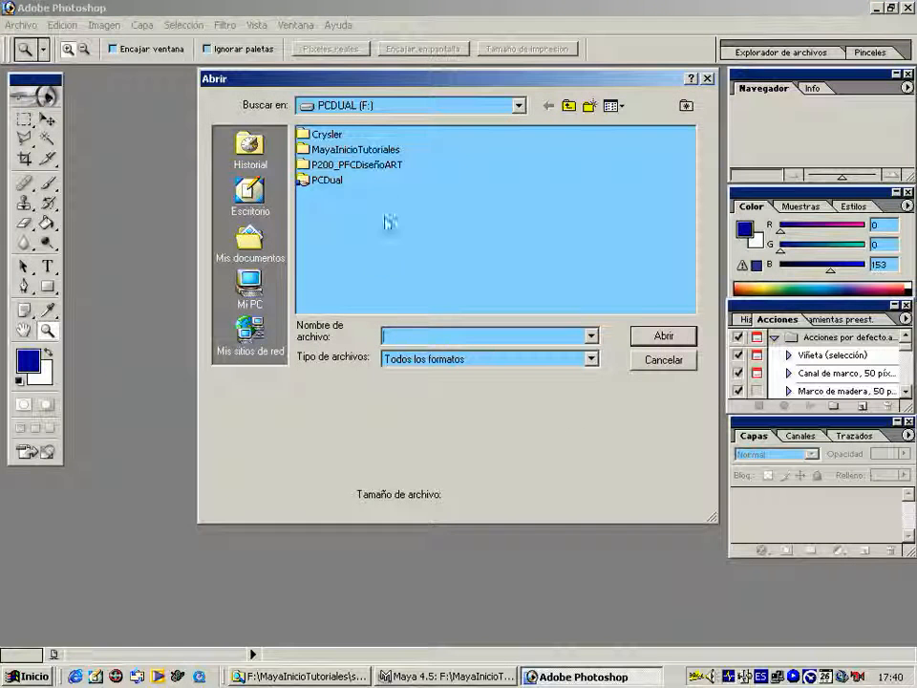
left_click(361, 107)
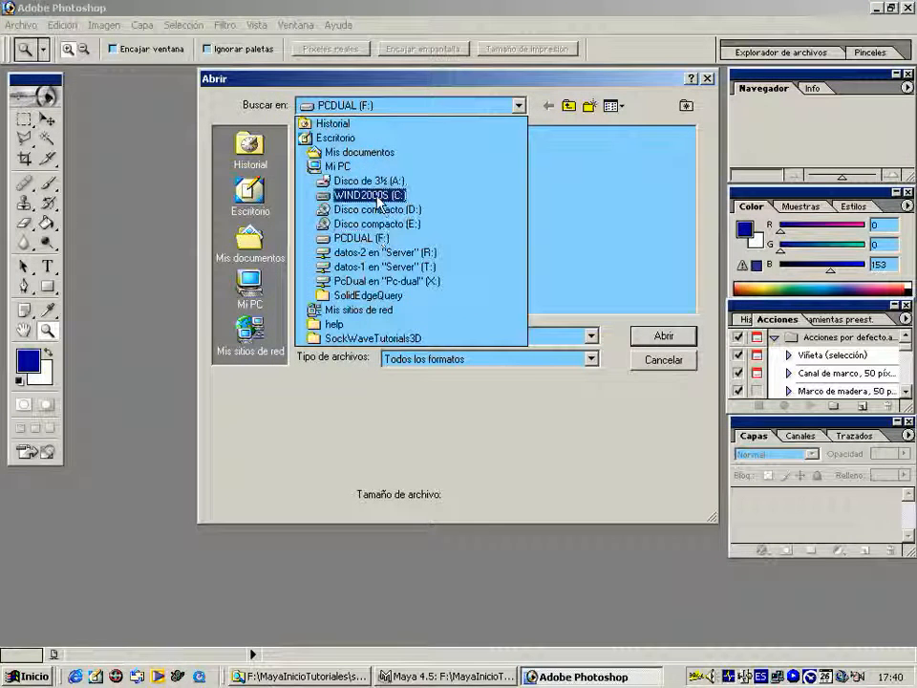
left_click(374, 238)
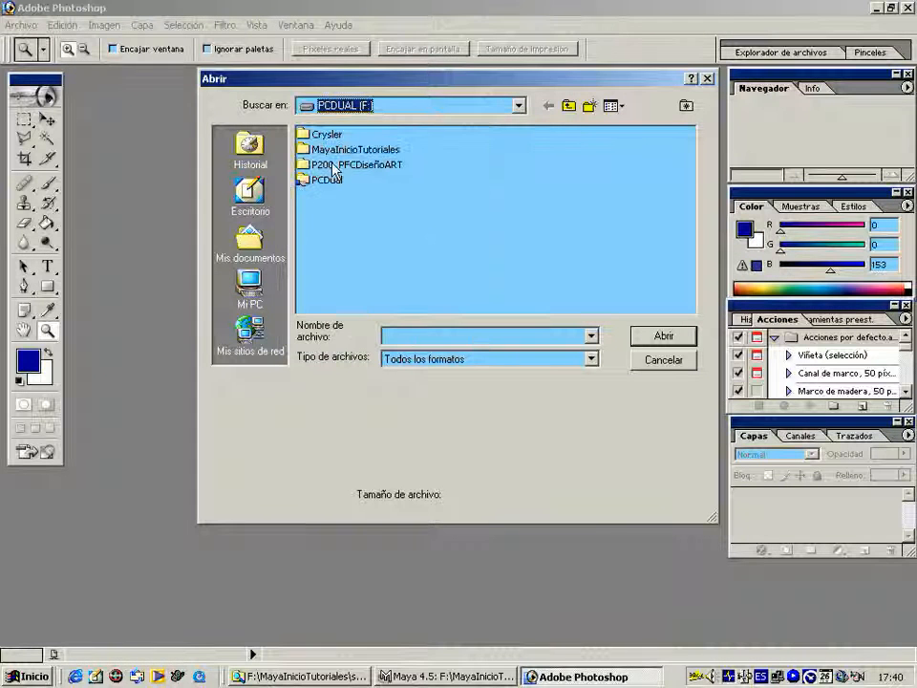
double_click(344, 150)
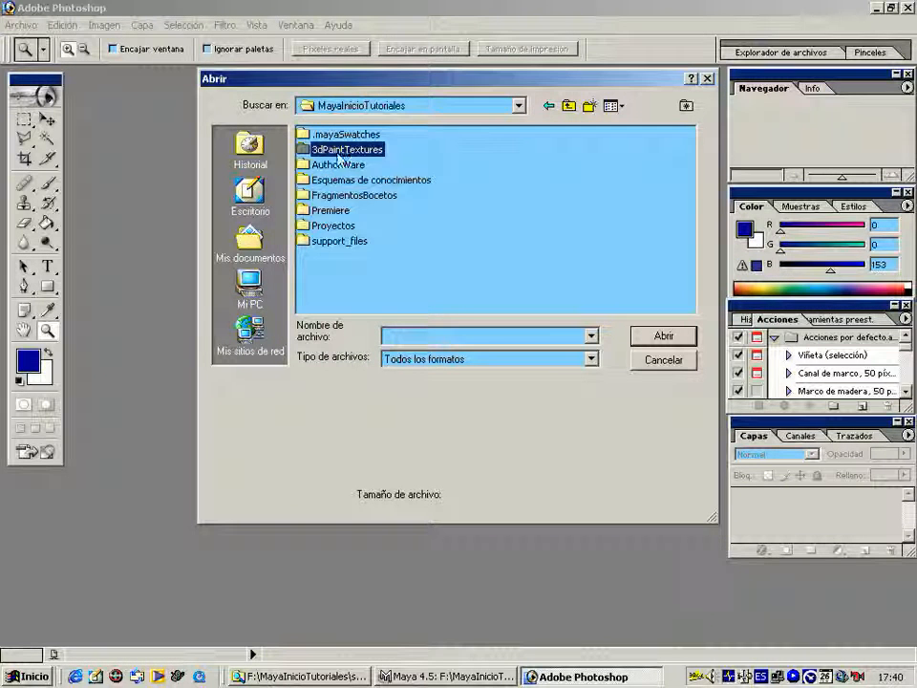
double_click(334, 240)
double_click(340, 179)
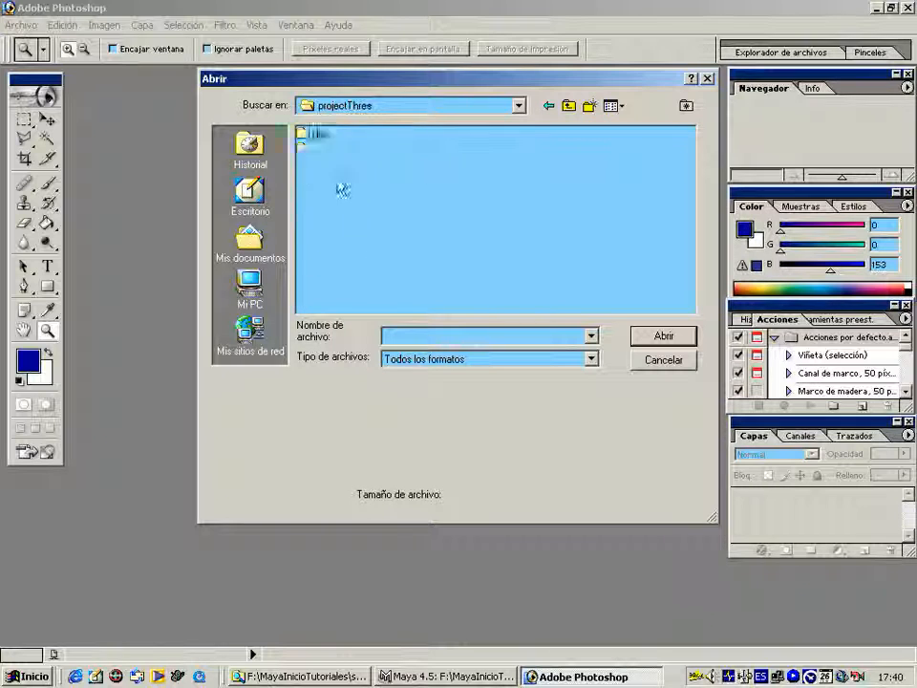
double_click(328, 256)
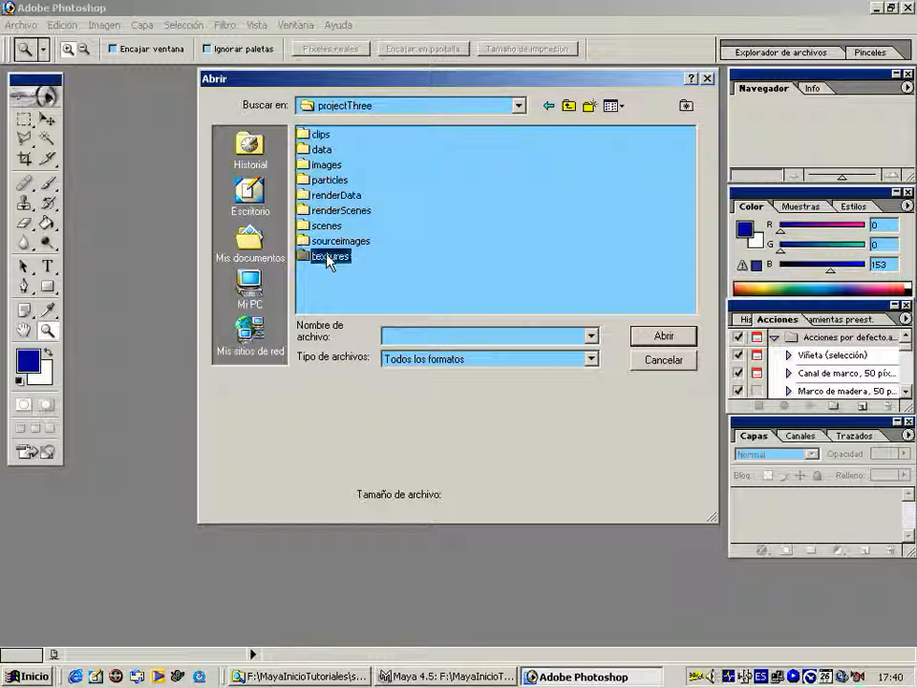
left_click(548, 105)
double_click(341, 241)
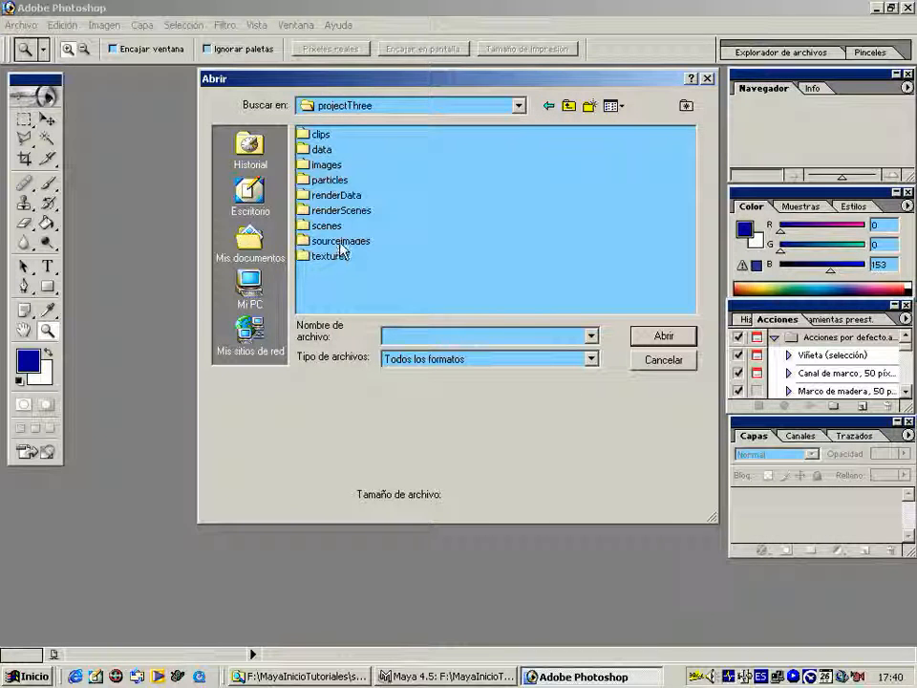
- Check the list of file formats Photoshop can open for one matching the project's source images
left_click(437, 358)
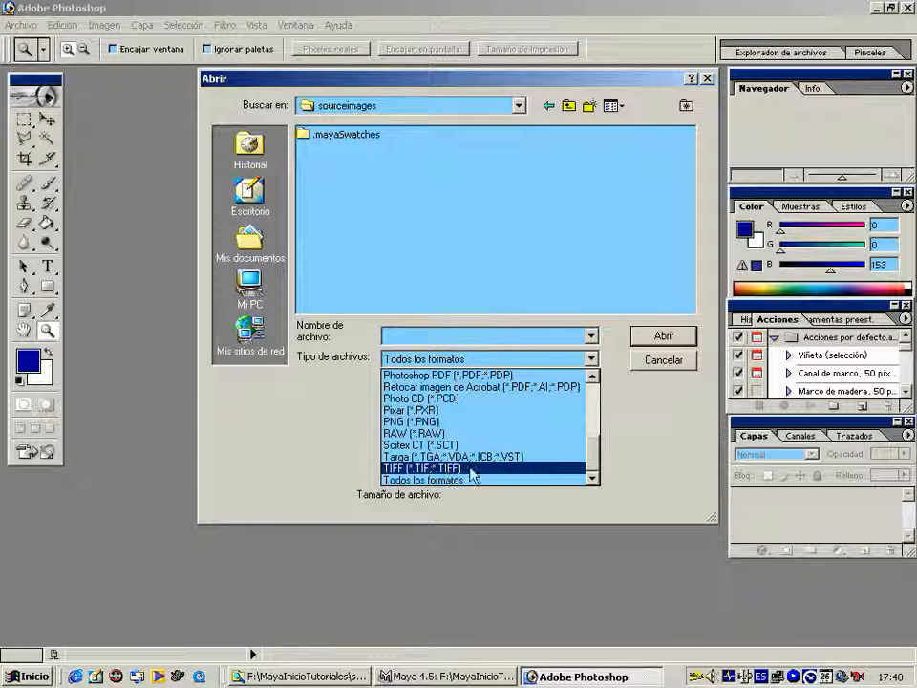
mouse_move(595, 453)
left_mouse_down()
mouse_move(599, 402)
mouse_move(586, 465)
left_mouse_up()
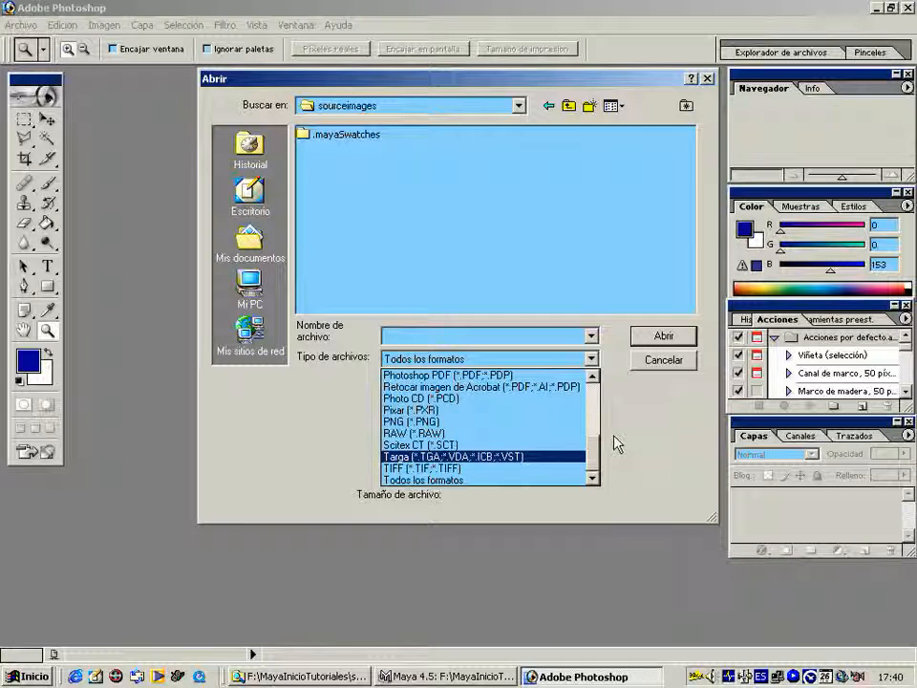
left_click(656, 418)
- Switch to the file explorer, show projectThree's sourceimages folder, and preview wing.iff in FCheck before closing it
key("alt+Tab")
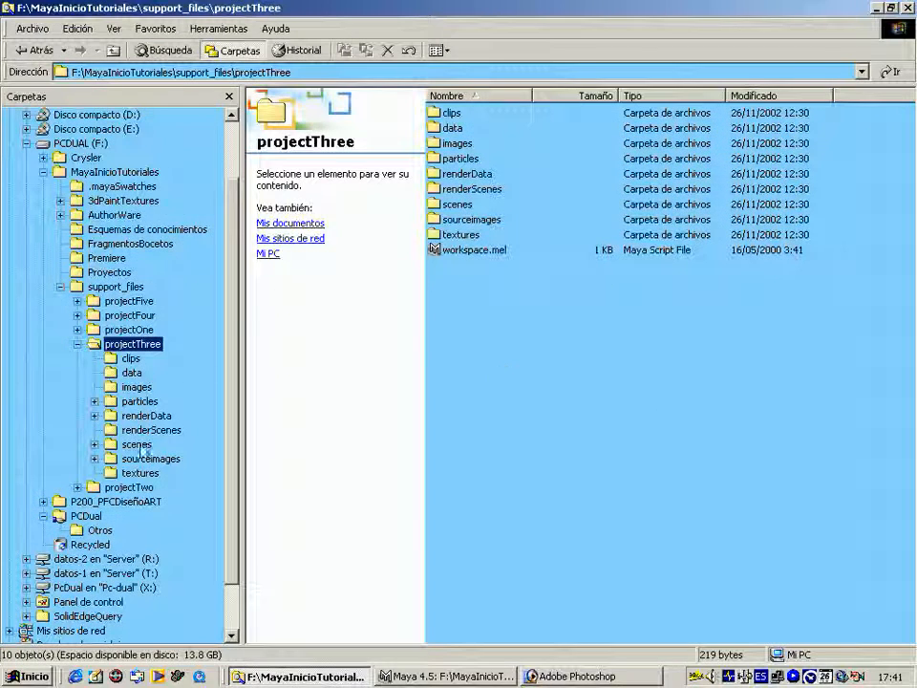
left_click(148, 459)
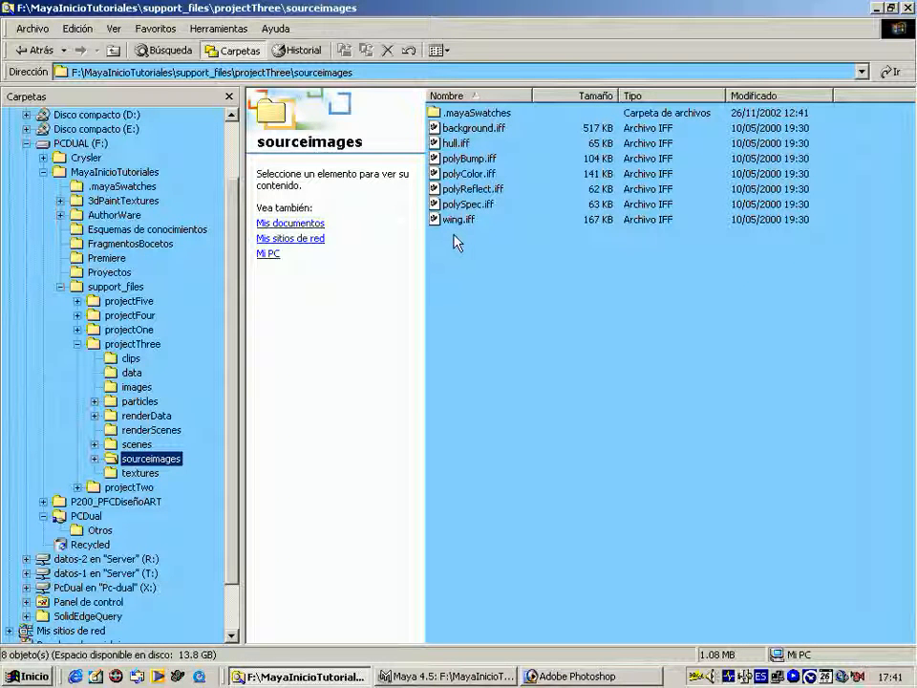
left_click(478, 134)
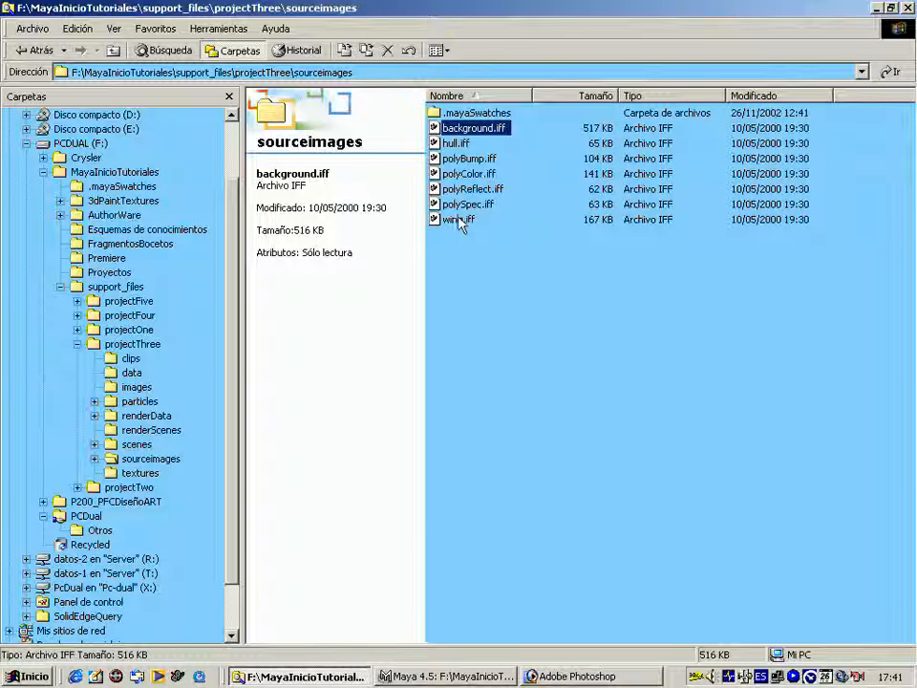
double_click(457, 221)
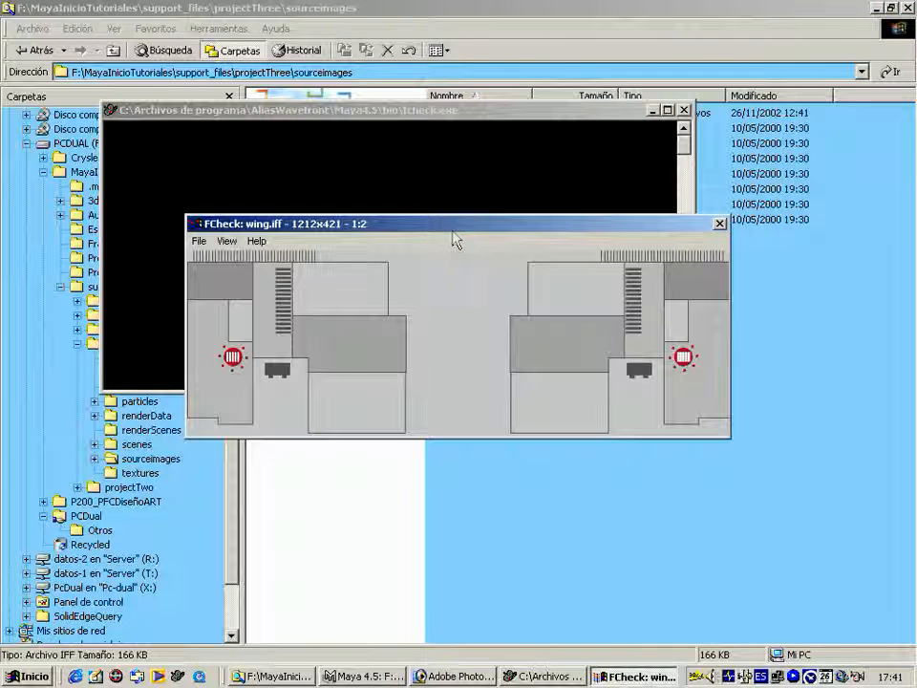
left_click(718, 224)
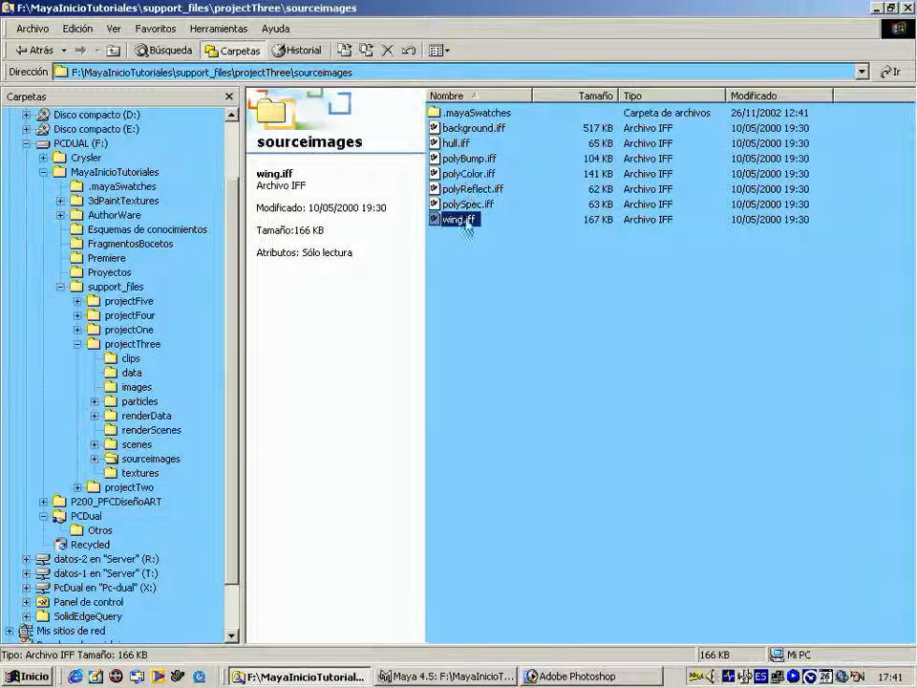
- Preview the polyColor.iff source image in FCheck and close the viewer
left_click(466, 159)
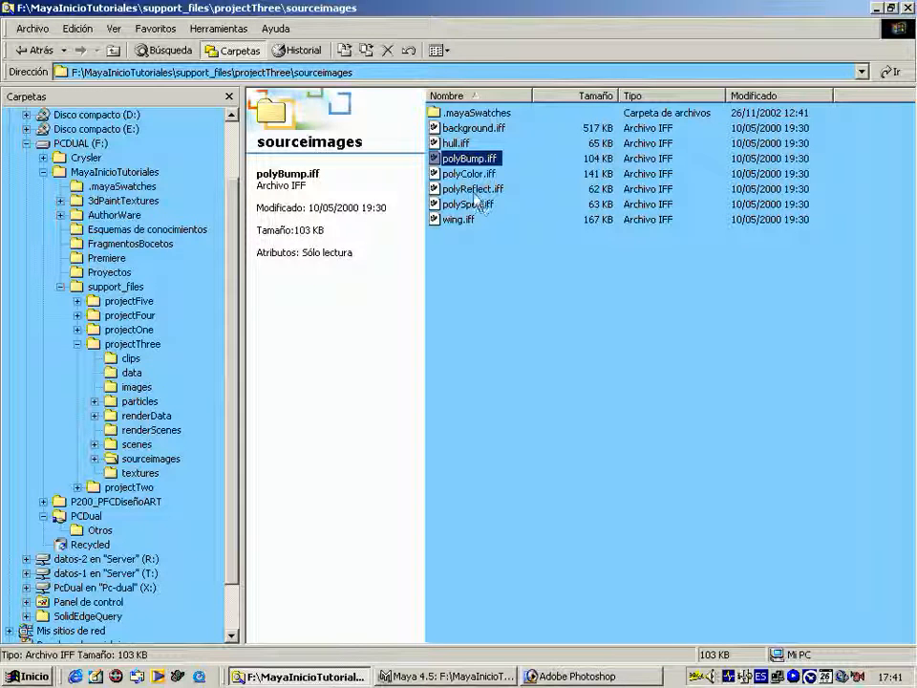
double_click(468, 173)
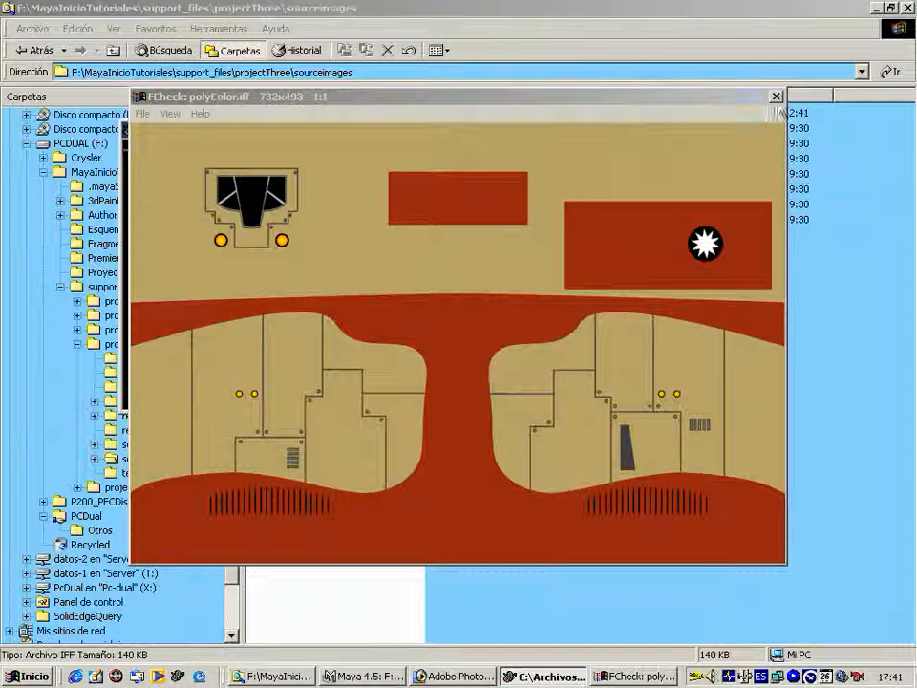
left_click(775, 95)
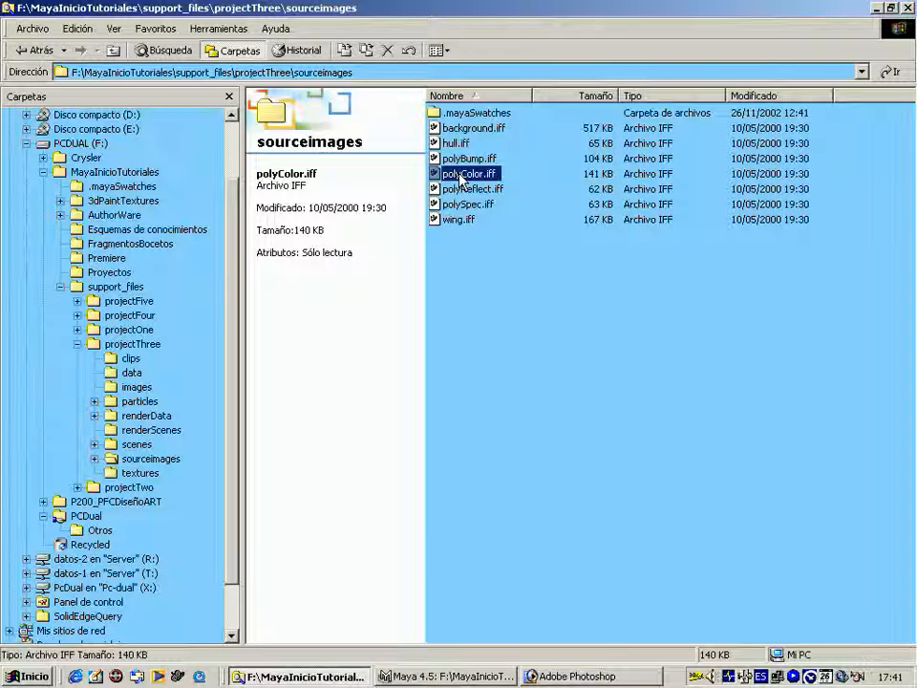
- Copy polyColor.iff from sourceimages into the projectThree folder and show that folder's contents
right_click(461, 180)
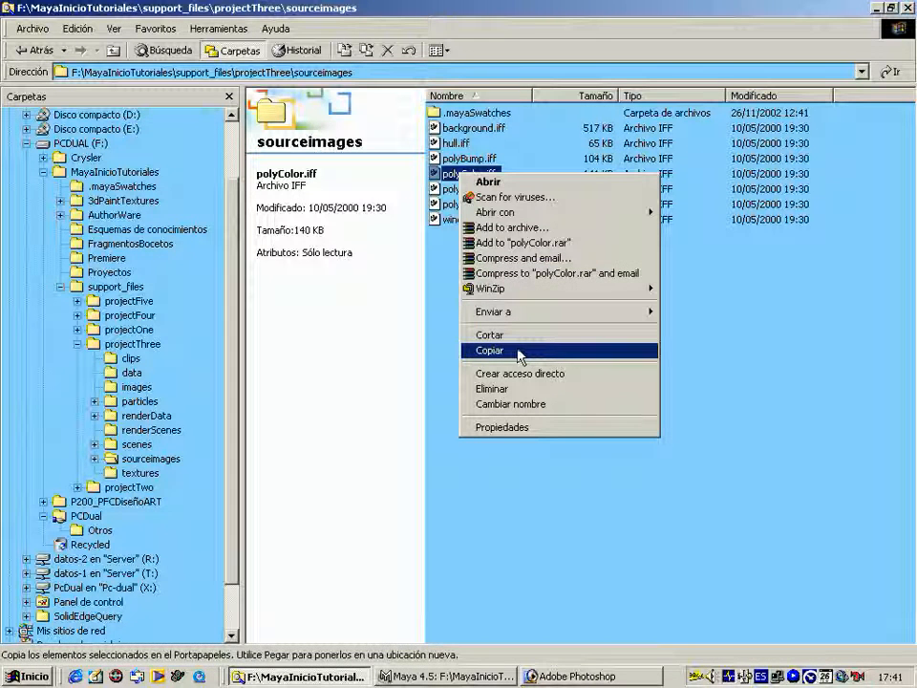
left_click(444, 253)
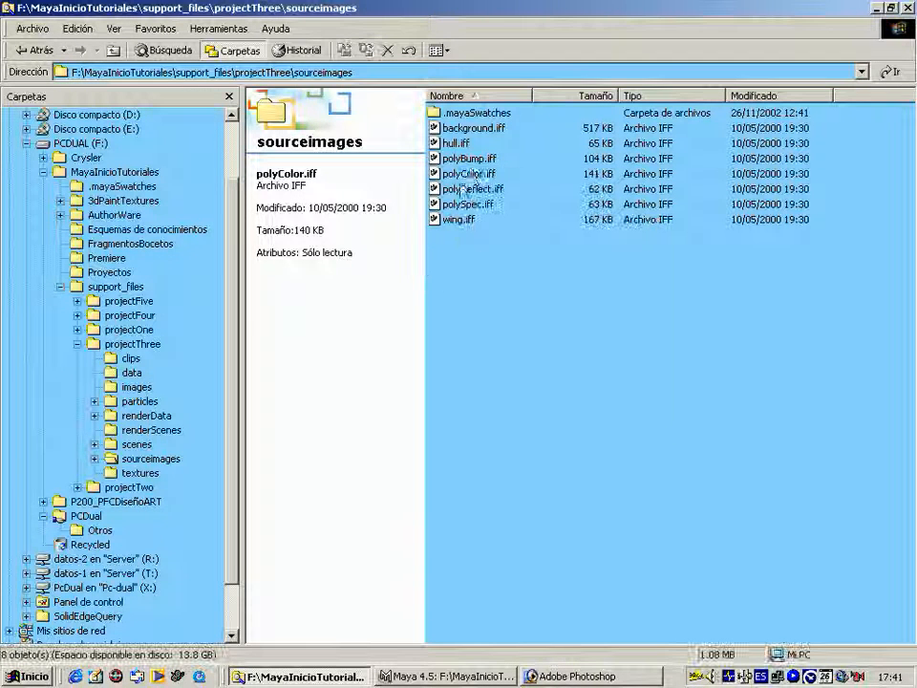
left_click_drag(470, 181, 206, 359)
left_click_drag(462, 174, 212, 358)
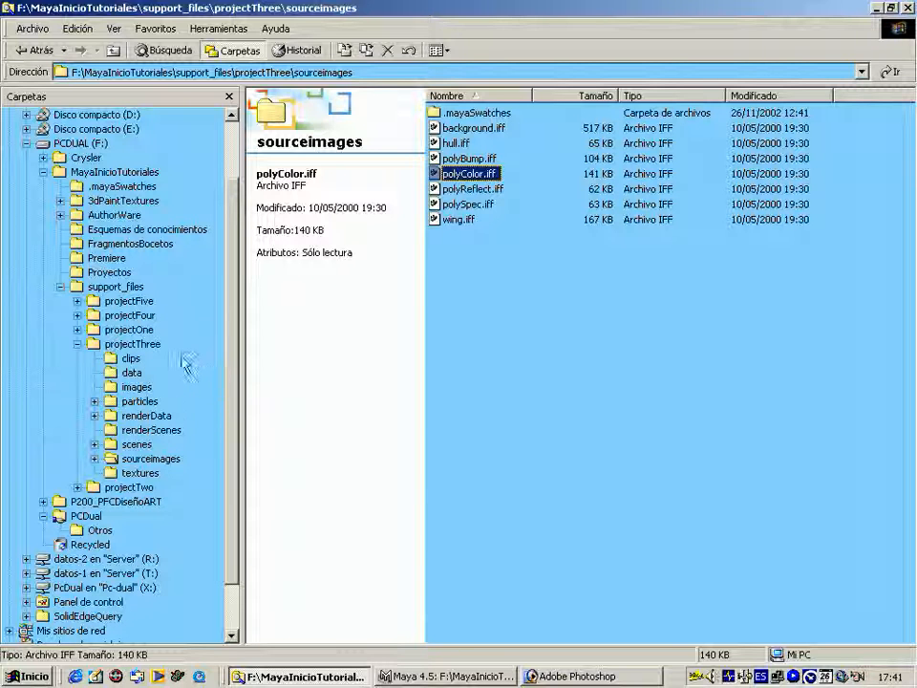
left_click(139, 346)
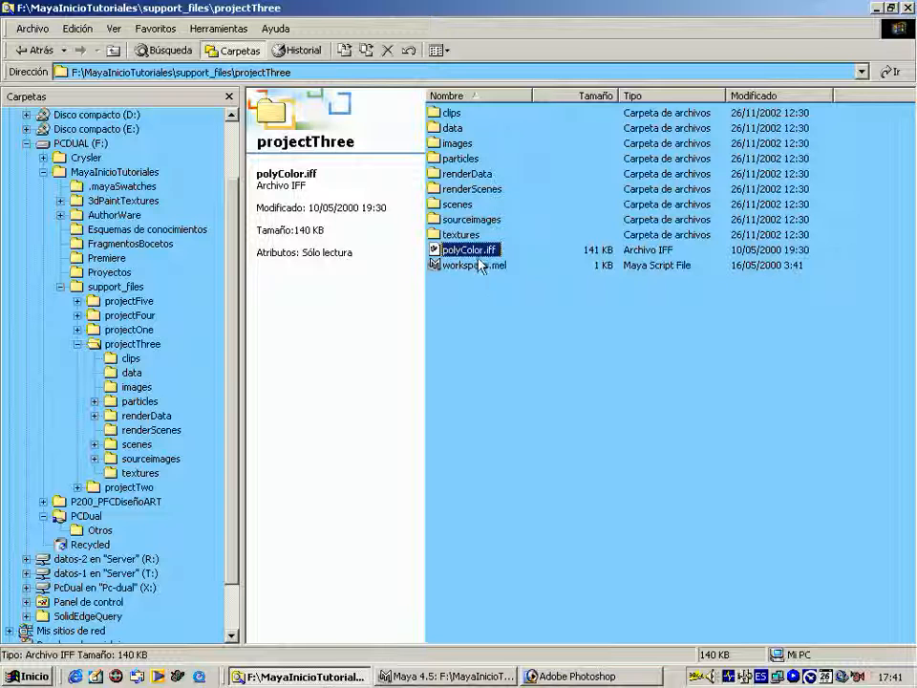
- Open projectThree's polyColor.iff in FCheck and start saving the image with JPEG as the file type
key("Return")
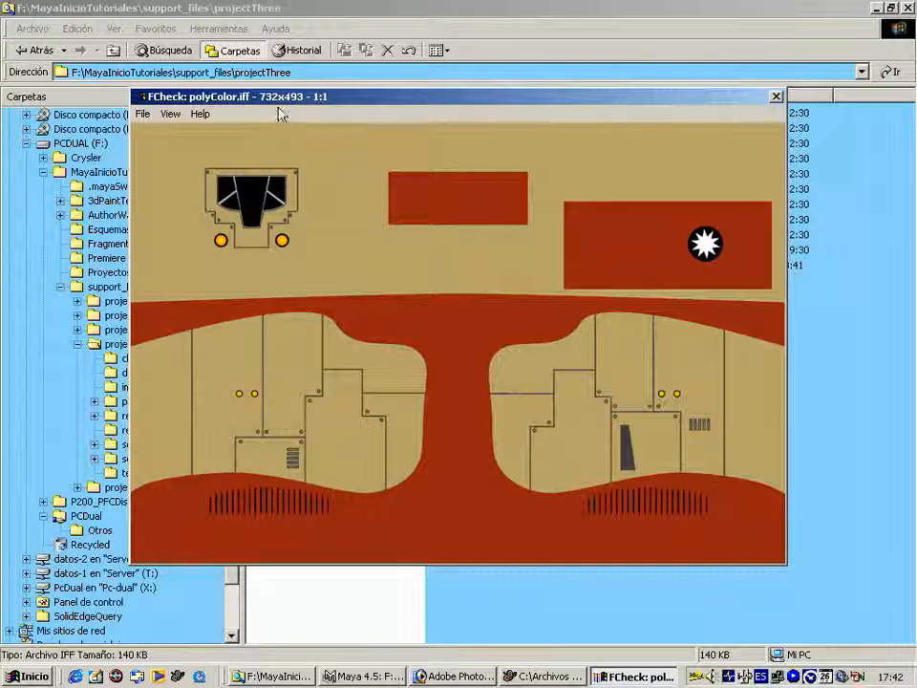
left_click(142, 115)
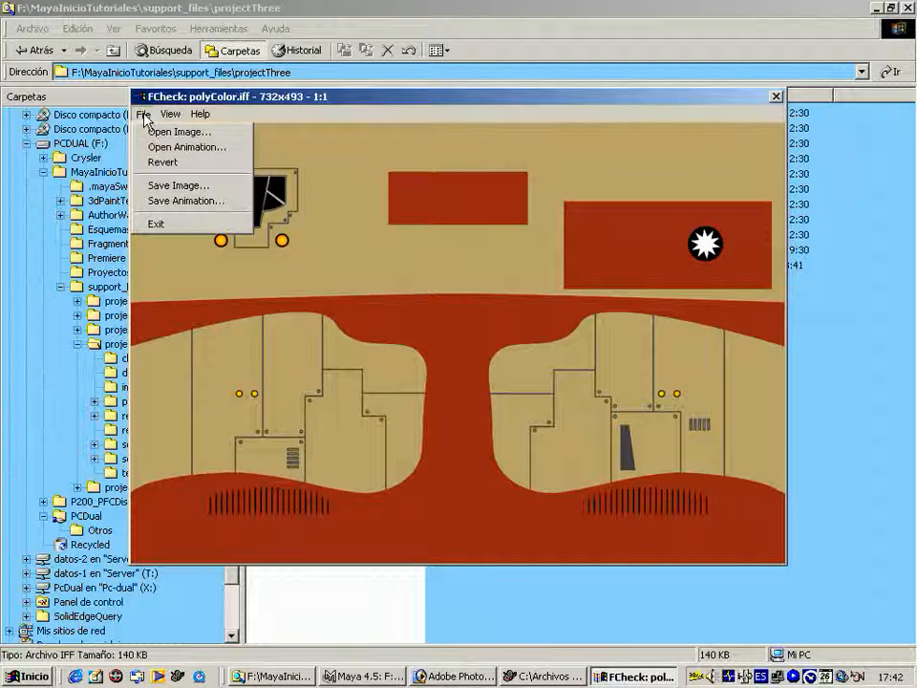
left_click(174, 186)
left_click(294, 340)
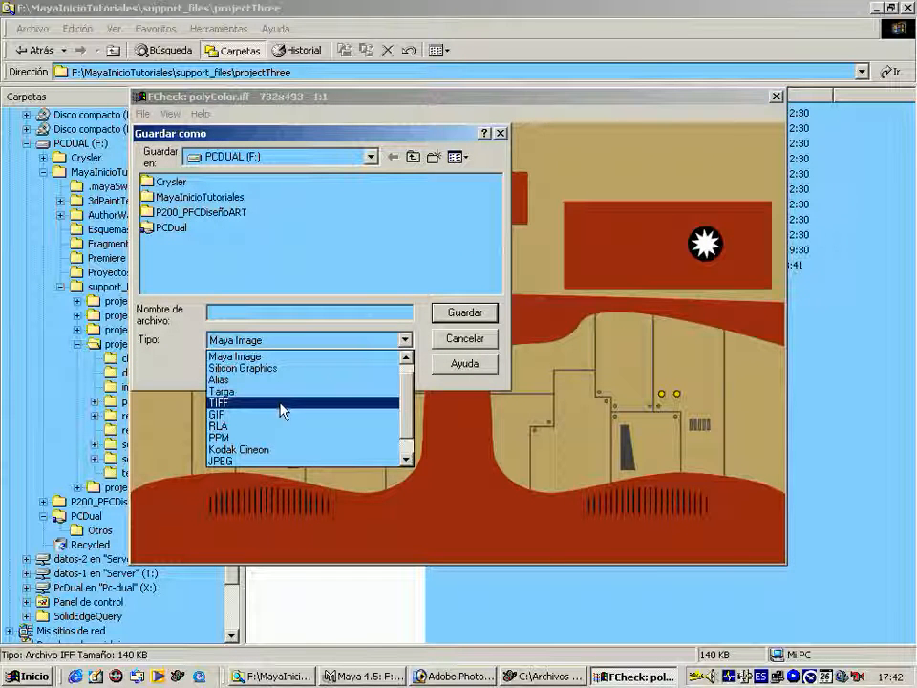
left_click(281, 405)
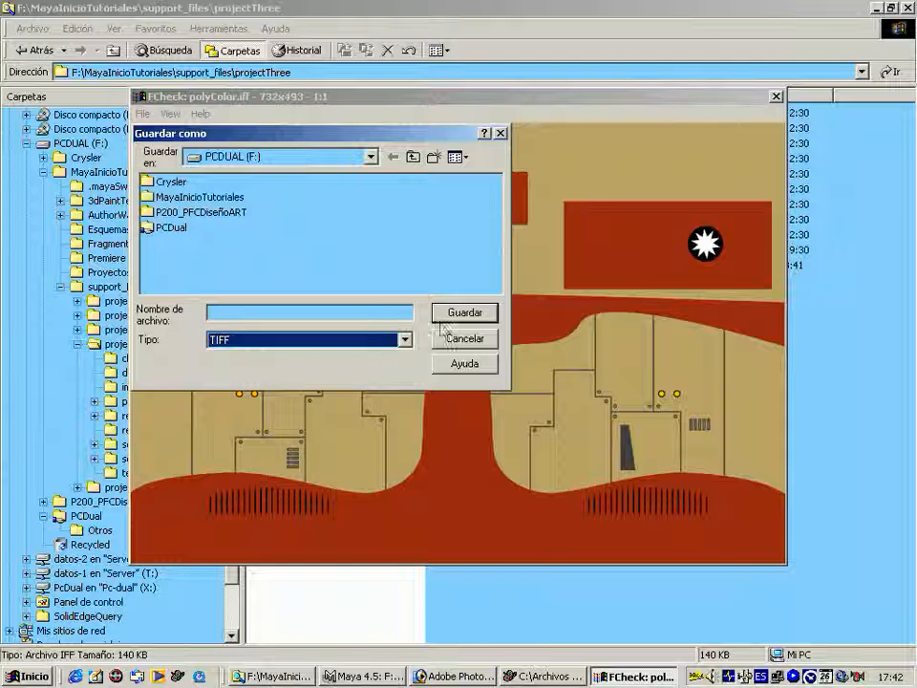
left_click(298, 342)
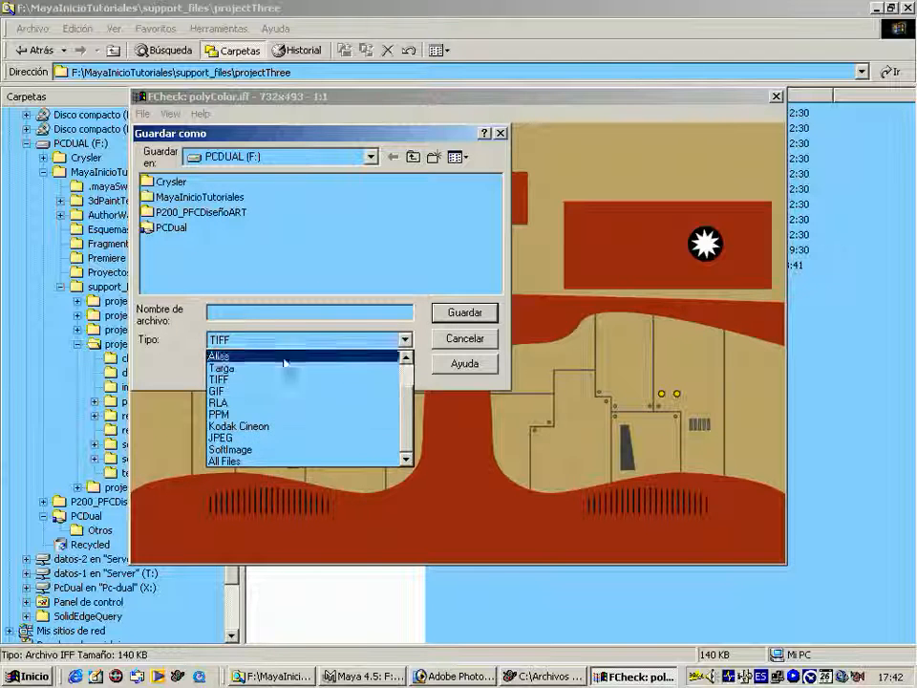
left_click(268, 441)
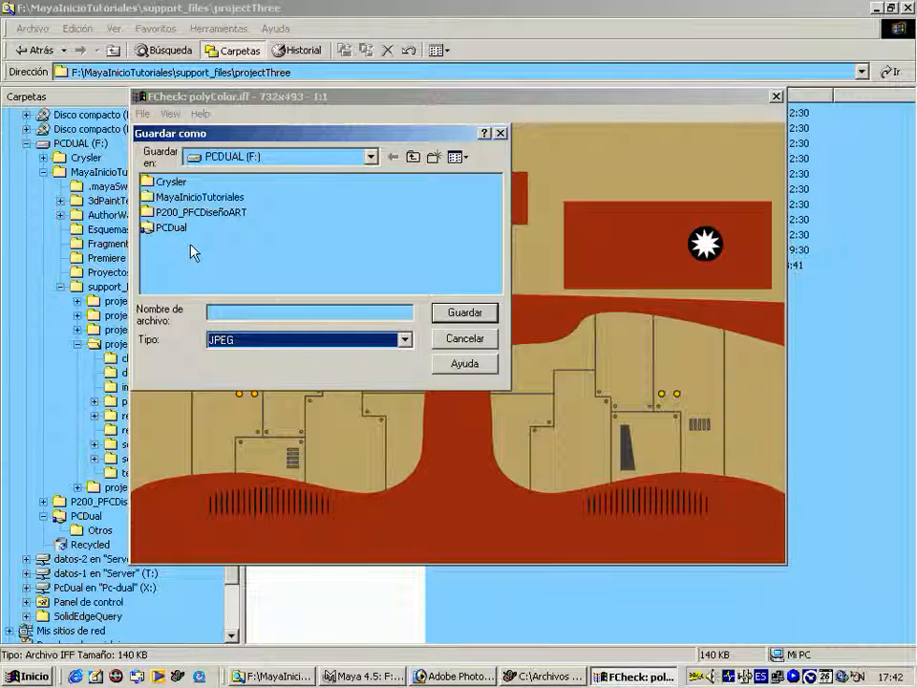
- Save the image as a JPEG named AlasNurbs in support_files/projectThree and close the viewer
double_click(196, 197)
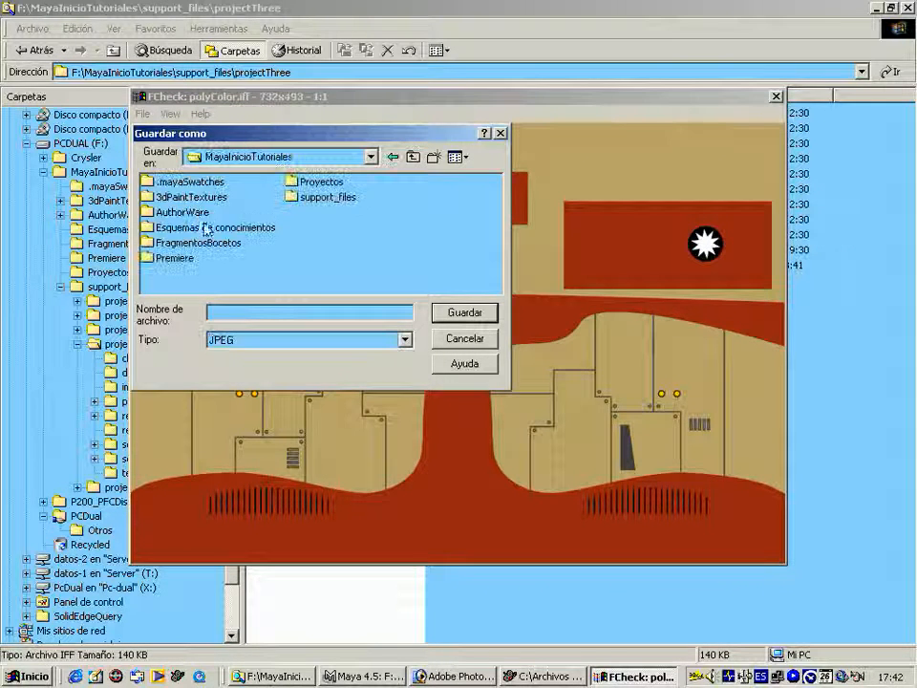
double_click(325, 196)
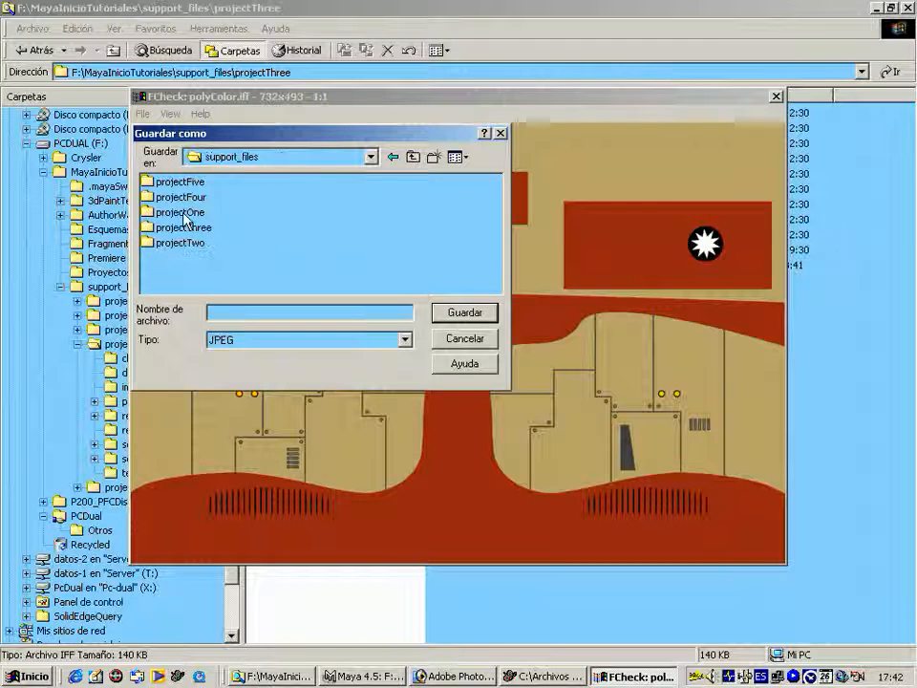
double_click(187, 227)
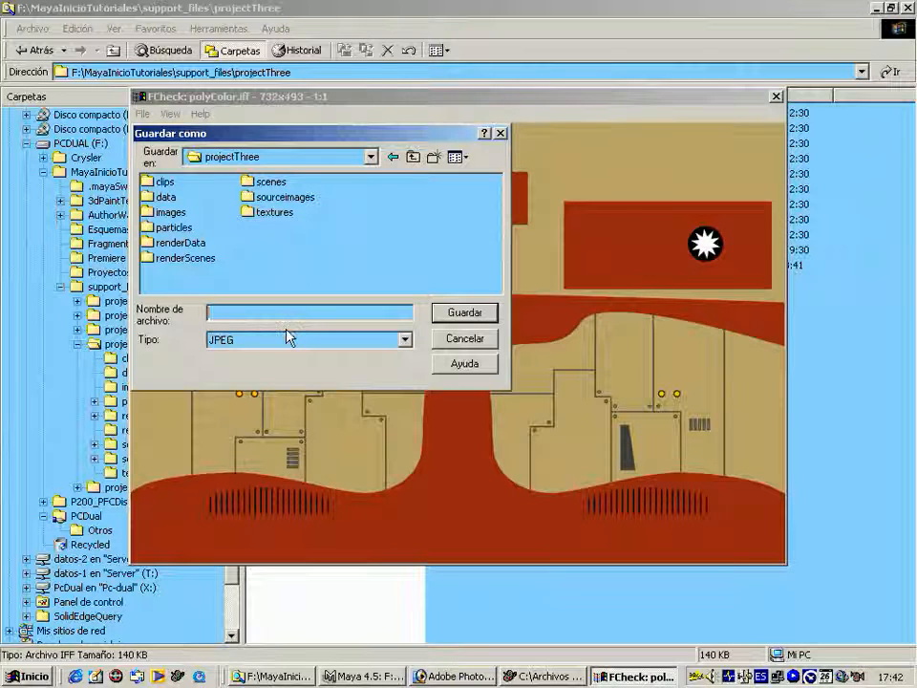
type("A")
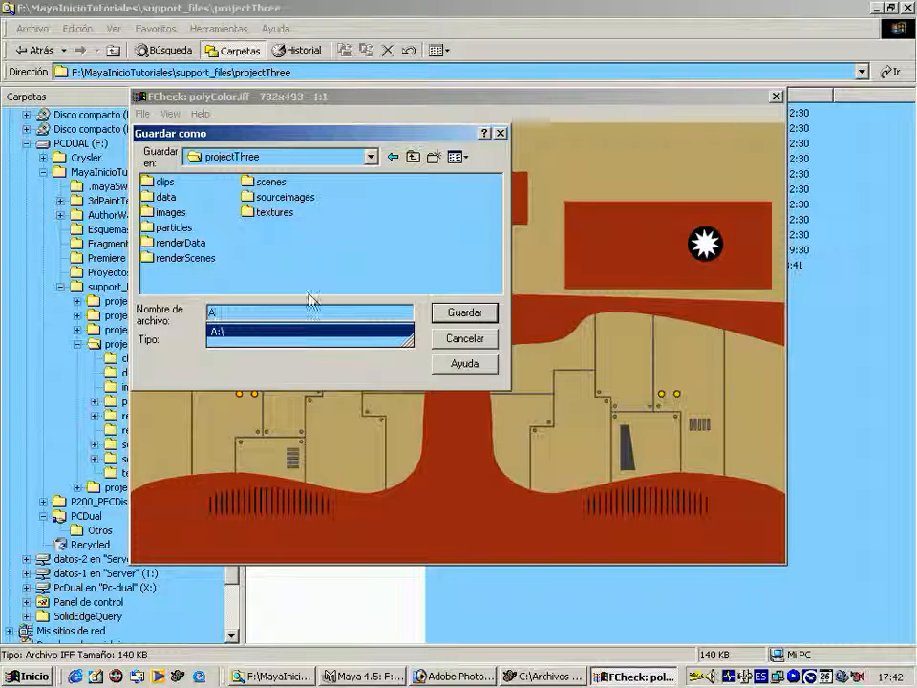
left_click(291, 297)
type("Ala")
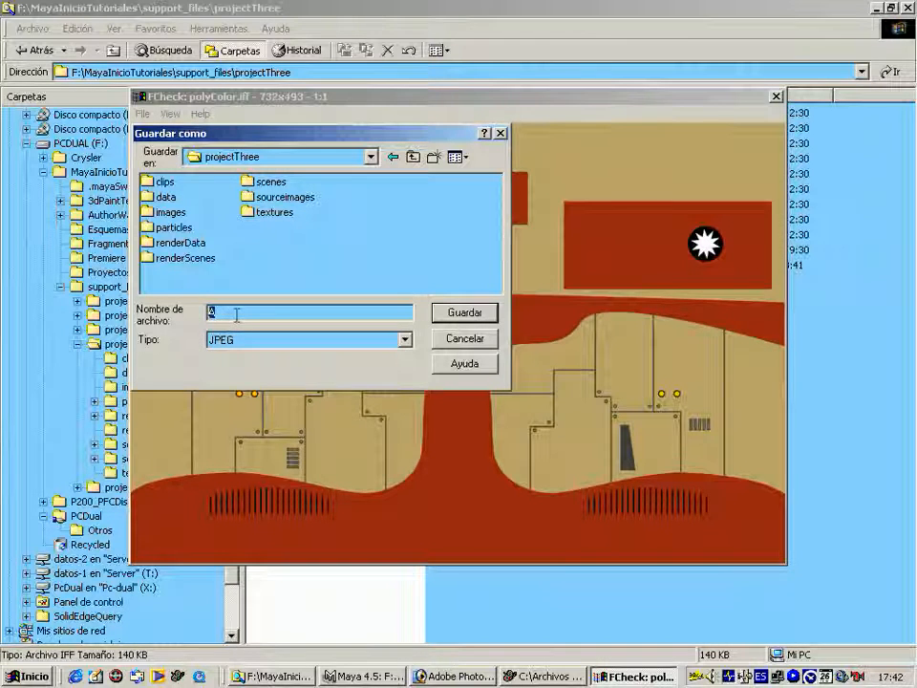
type("s")
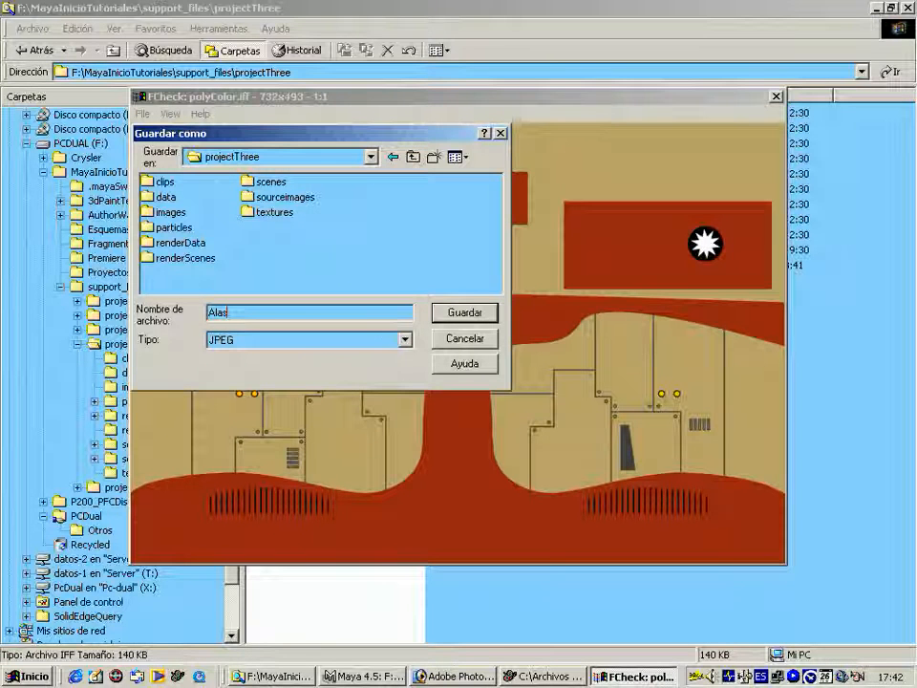
type("Nurbs")
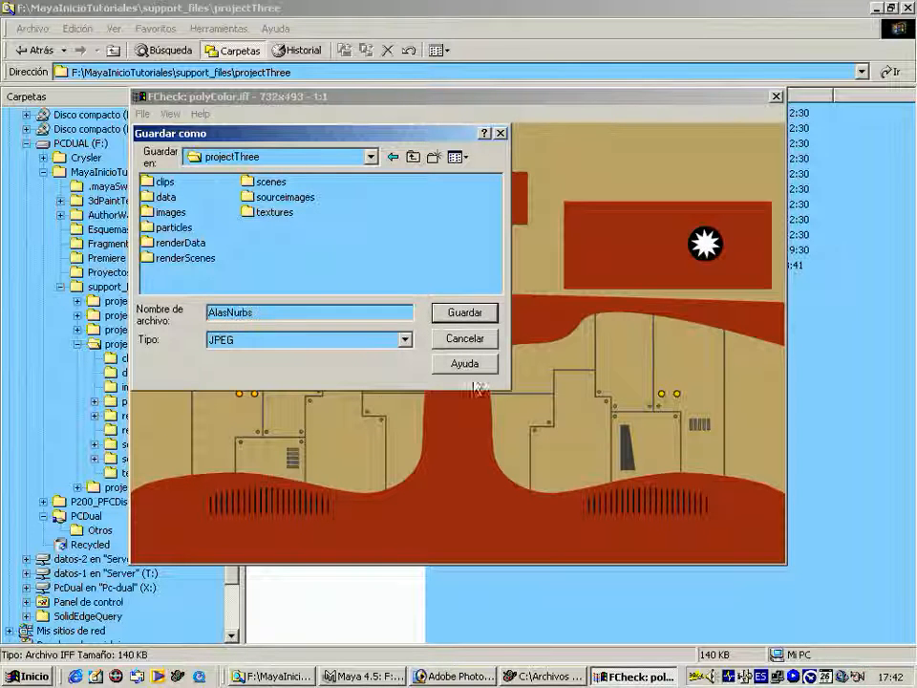
left_click(466, 315)
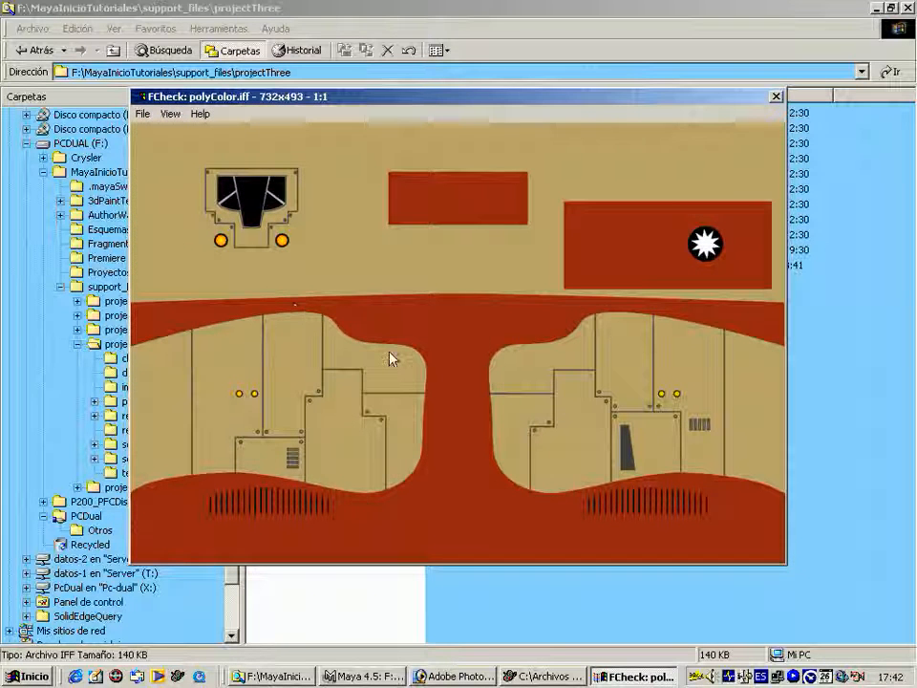
left_click(772, 97)
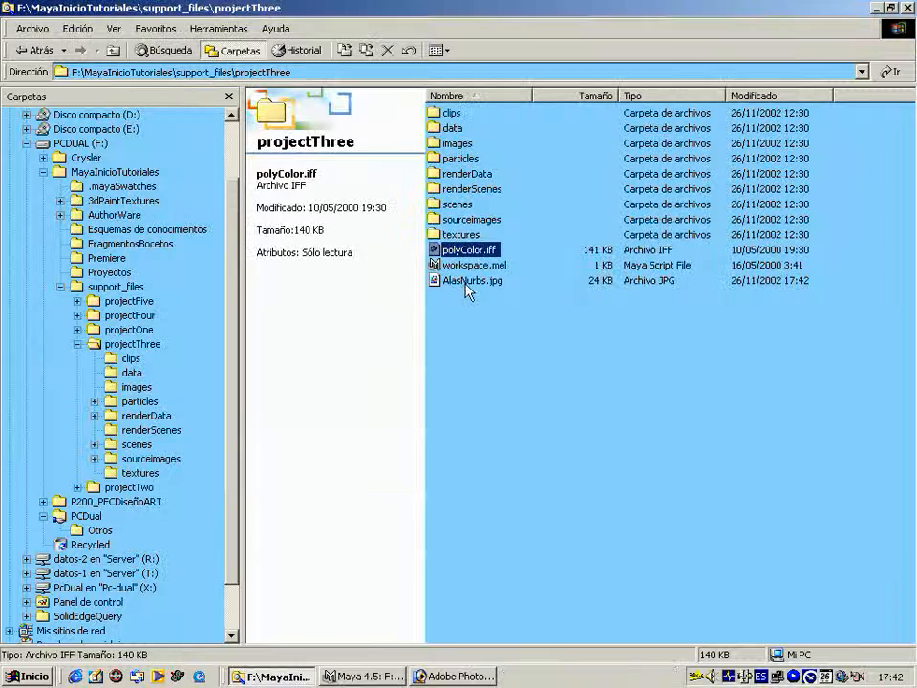
- Move AlasNurbs.jpg from projectThree into its sourceimages folder
left_click(466, 281)
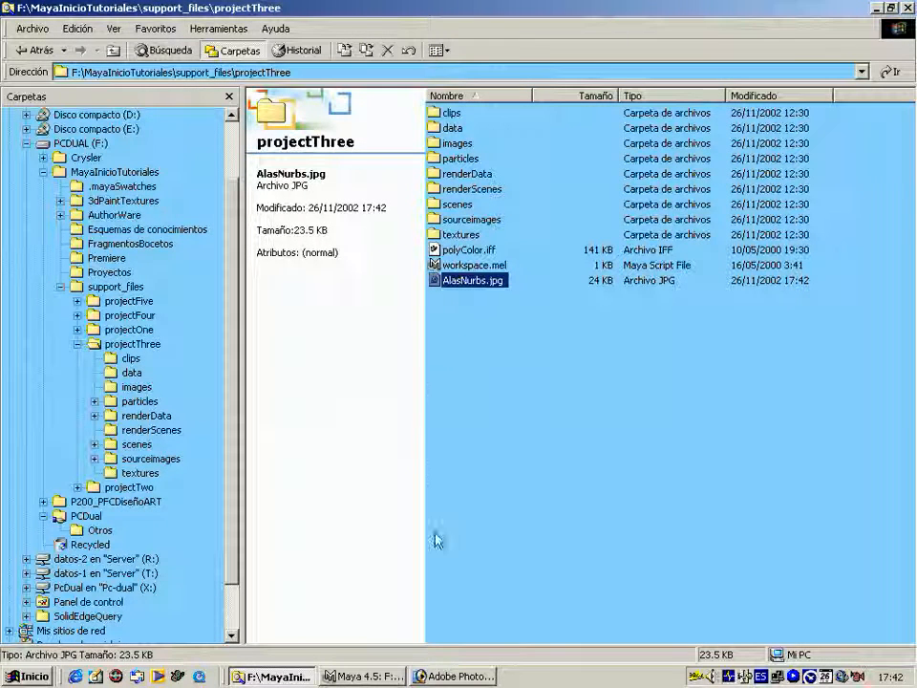
left_click(427, 676)
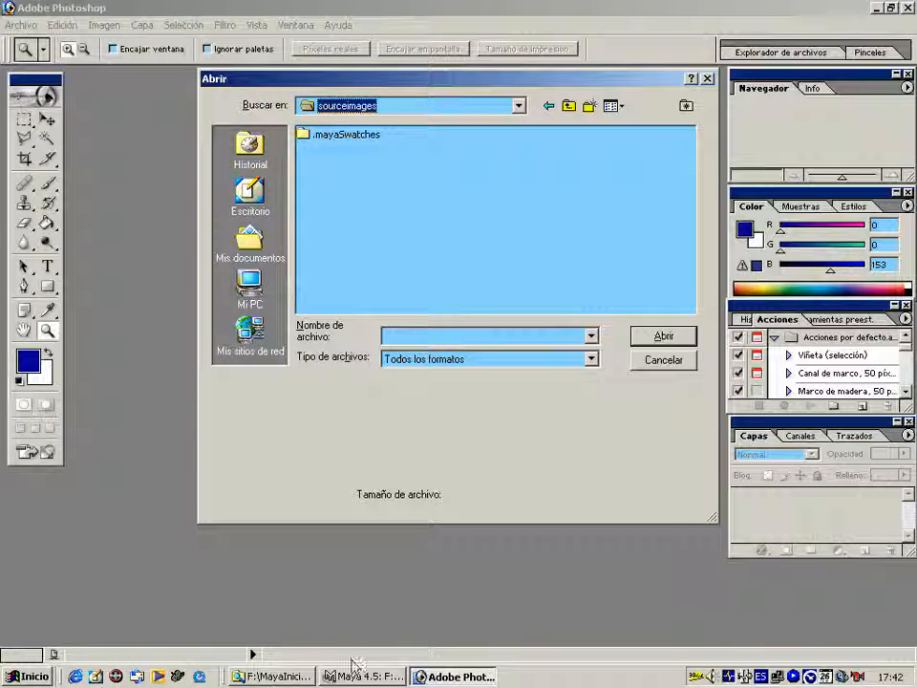
left_click(312, 678)
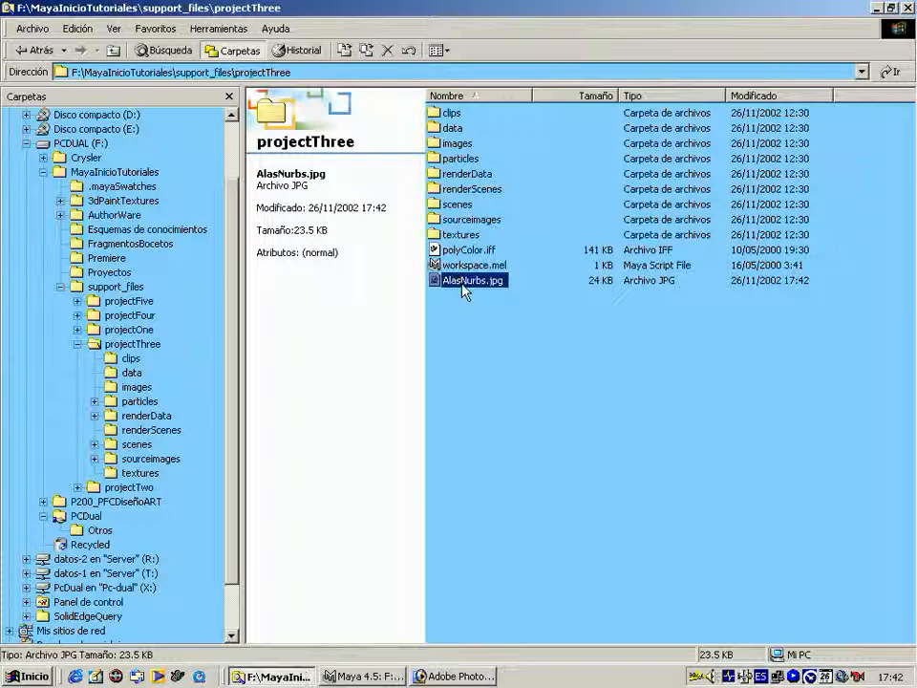
key("ctrl+x")
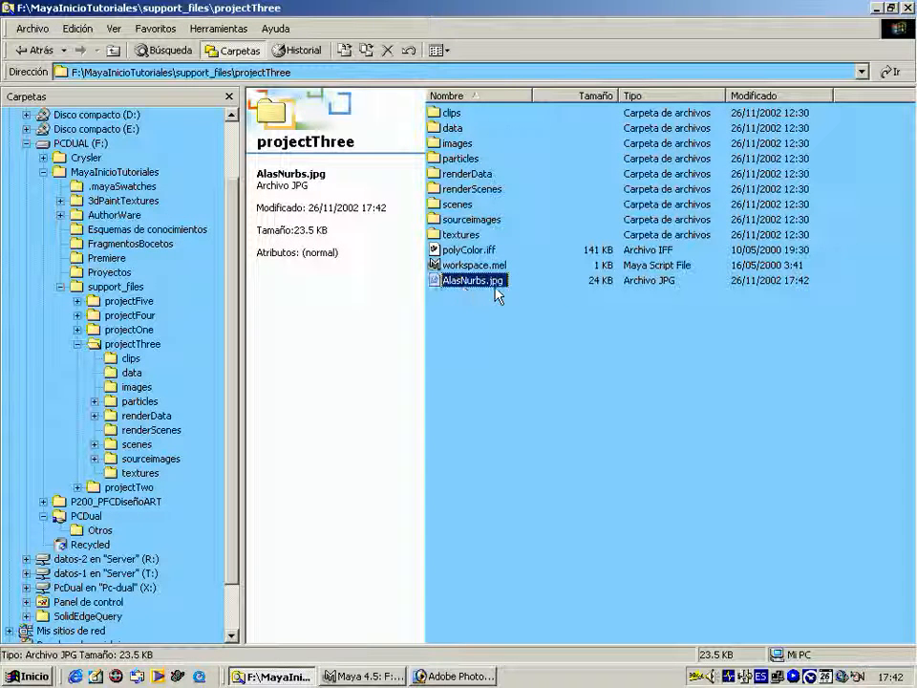
double_click(462, 219)
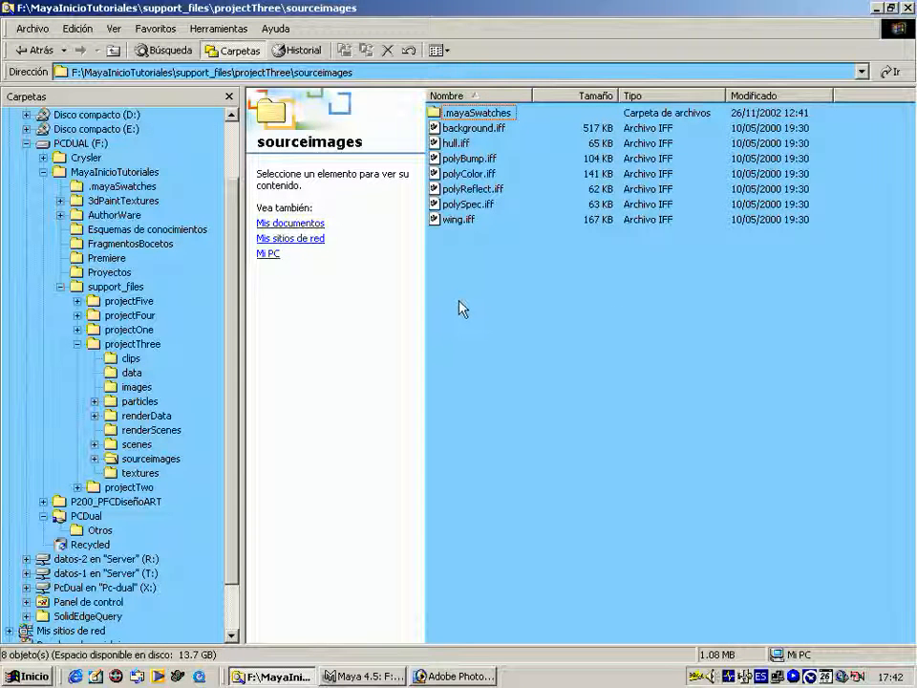
key("ctrl+v")
- Switch to Photoshop, open AlasNurbs.jpg from sourceimages and enlarge its document window around the image
left_click(437, 676)
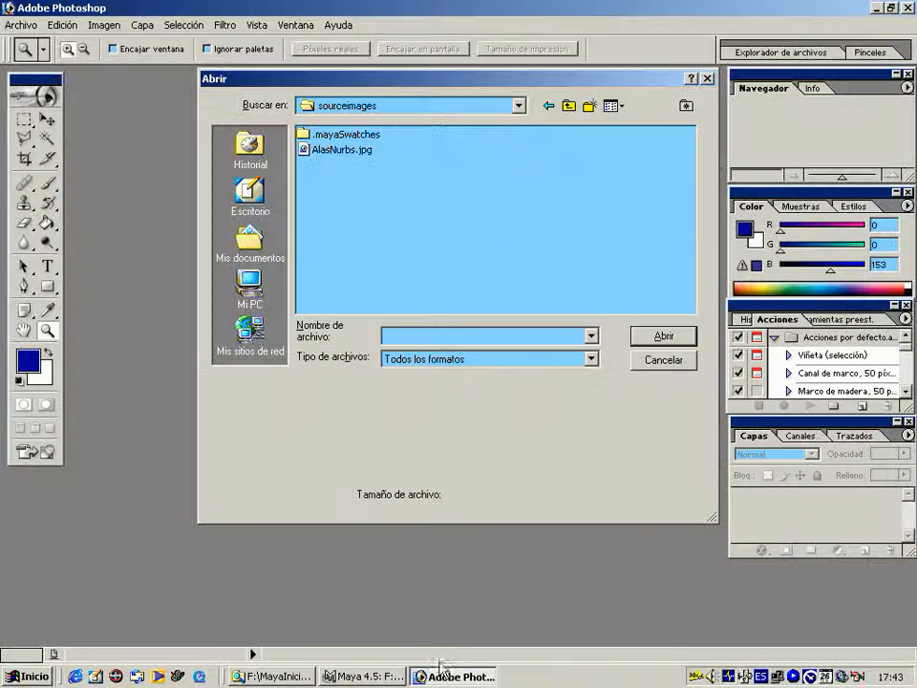
left_click(334, 153)
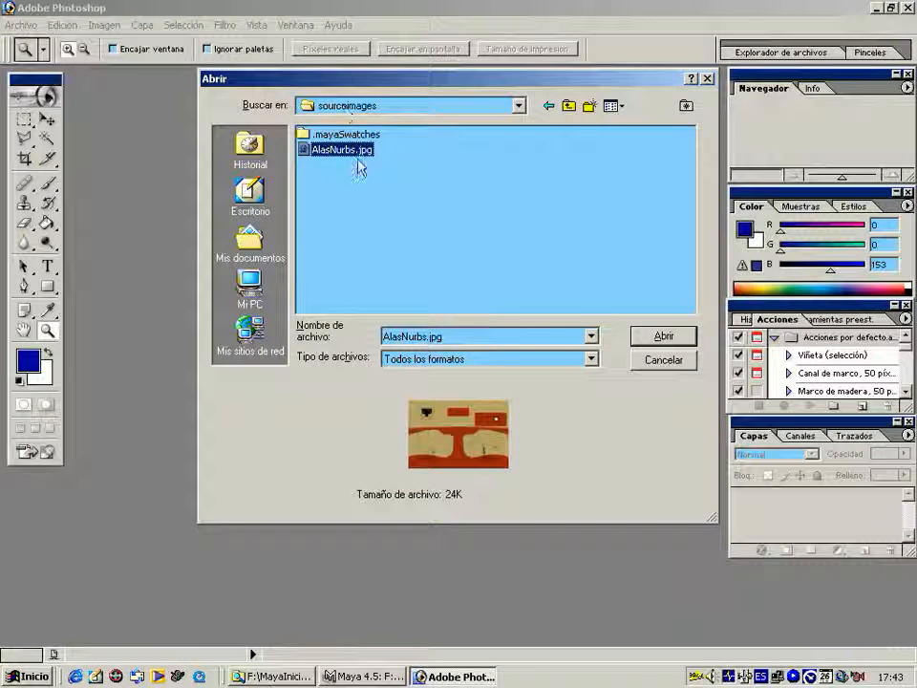
left_click(661, 338)
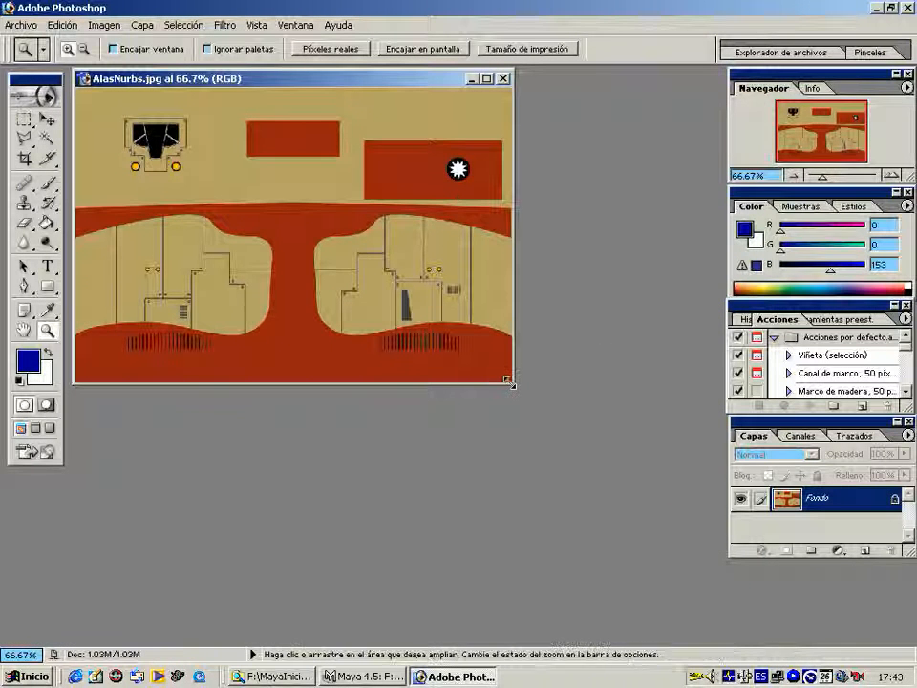
left_click_drag(510, 385, 617, 551)
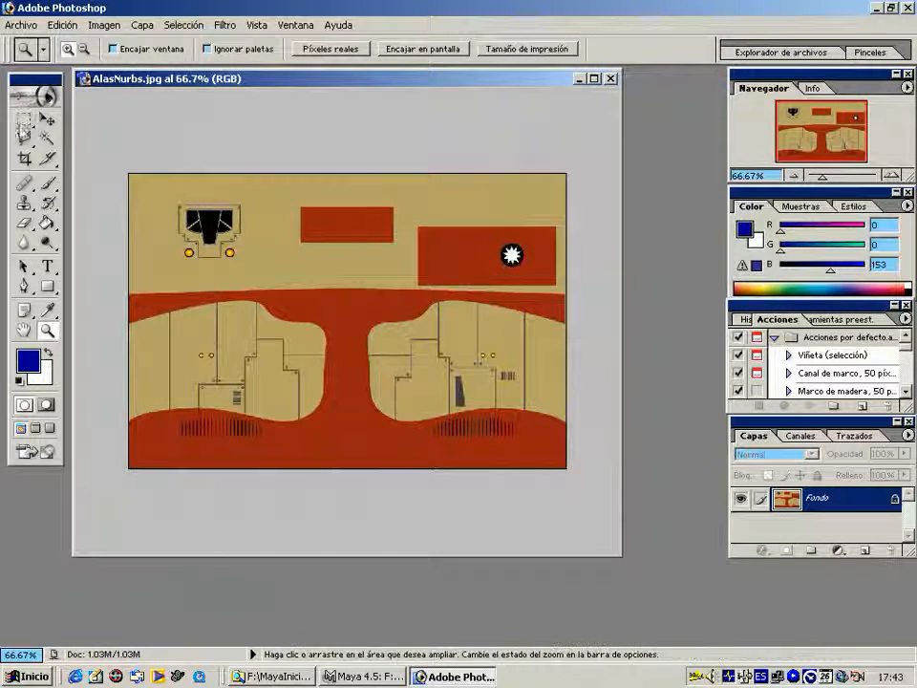
- Select the full-width lower part of the image containing both wing panels with the Rectangular Marquee and cut it
left_click(24, 121)
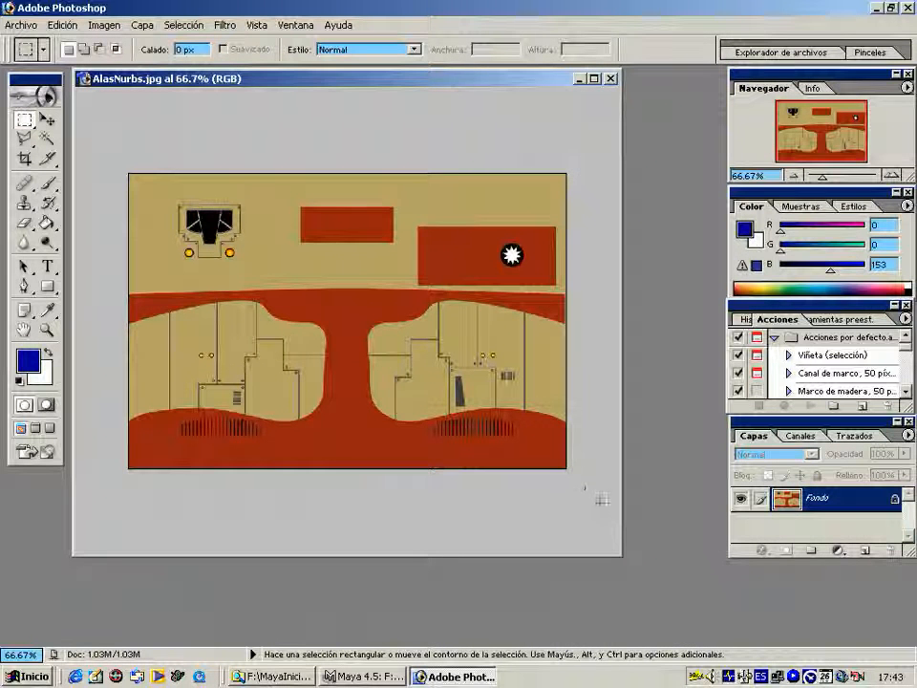
left_click_drag(91, 303, 99, 294)
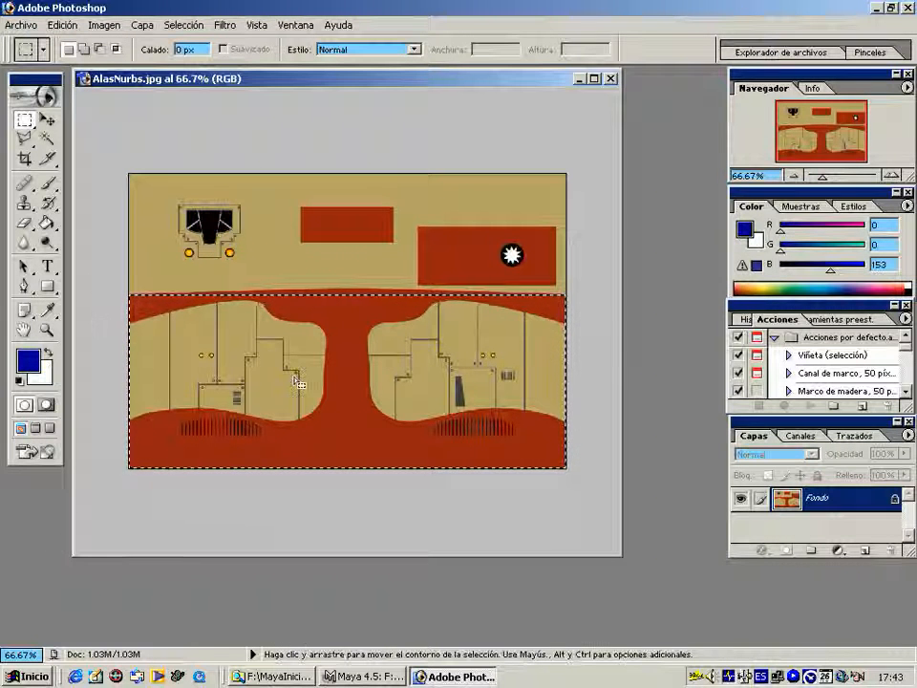
key("ctrl+c")
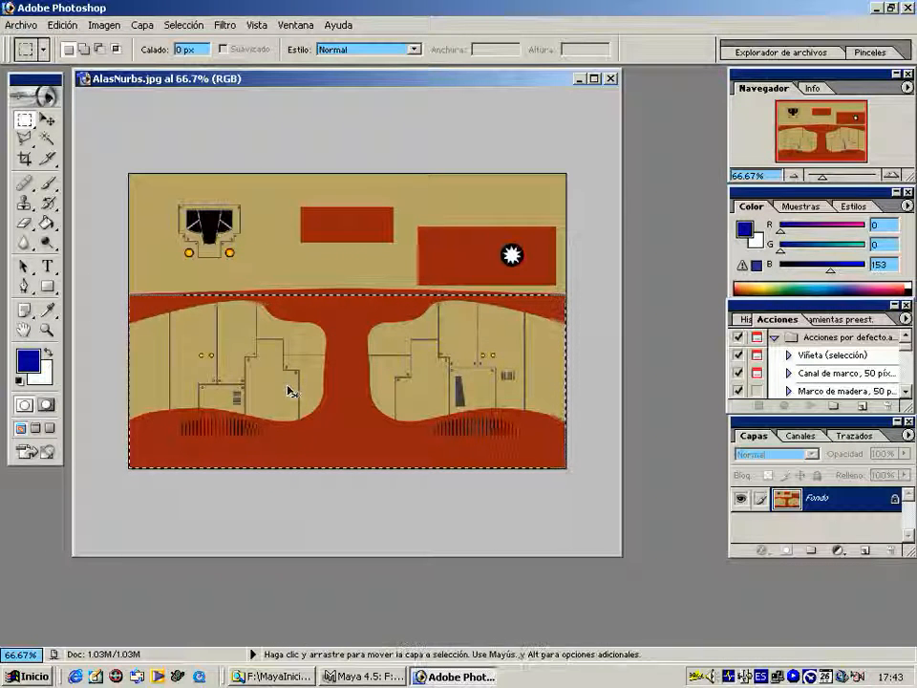
key("ctrl+x")
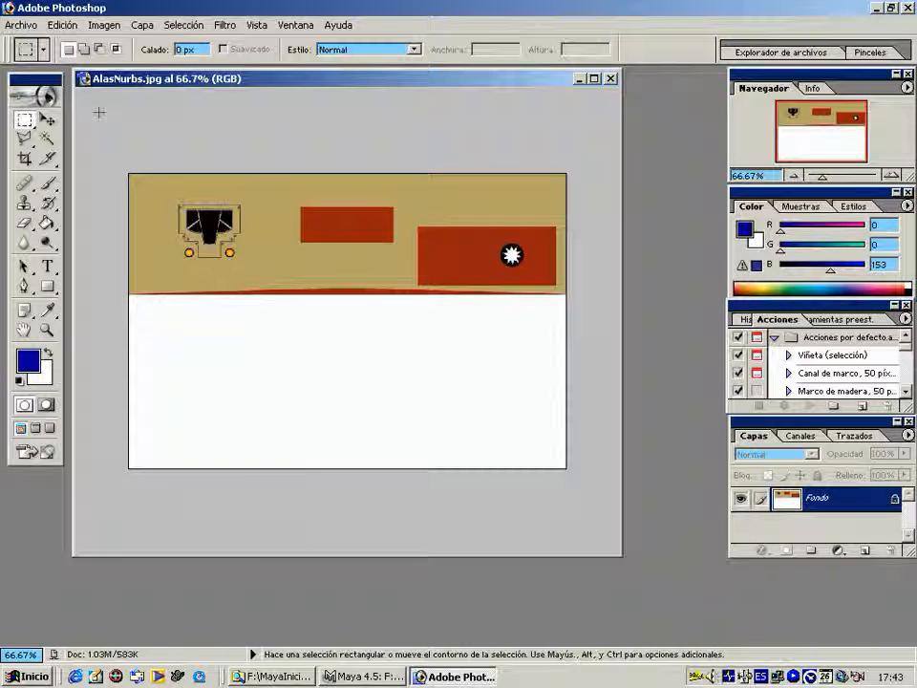
- Create a transparent 732 × 290 pixel RGB document named Ala, paste the cut wing artwork into it and enlarge its window
left_click(21, 25)
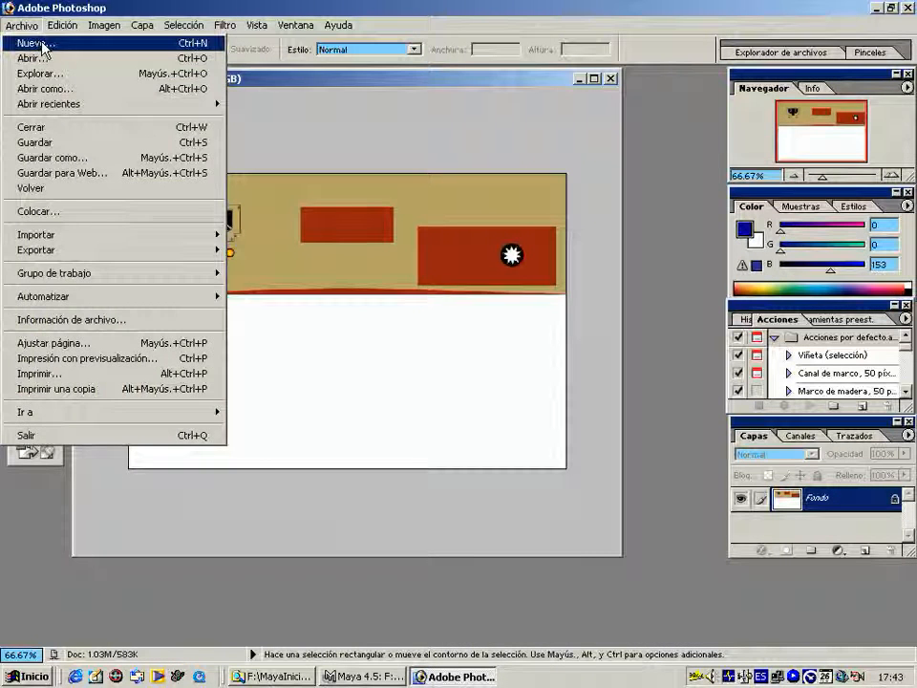
left_click(33, 43)
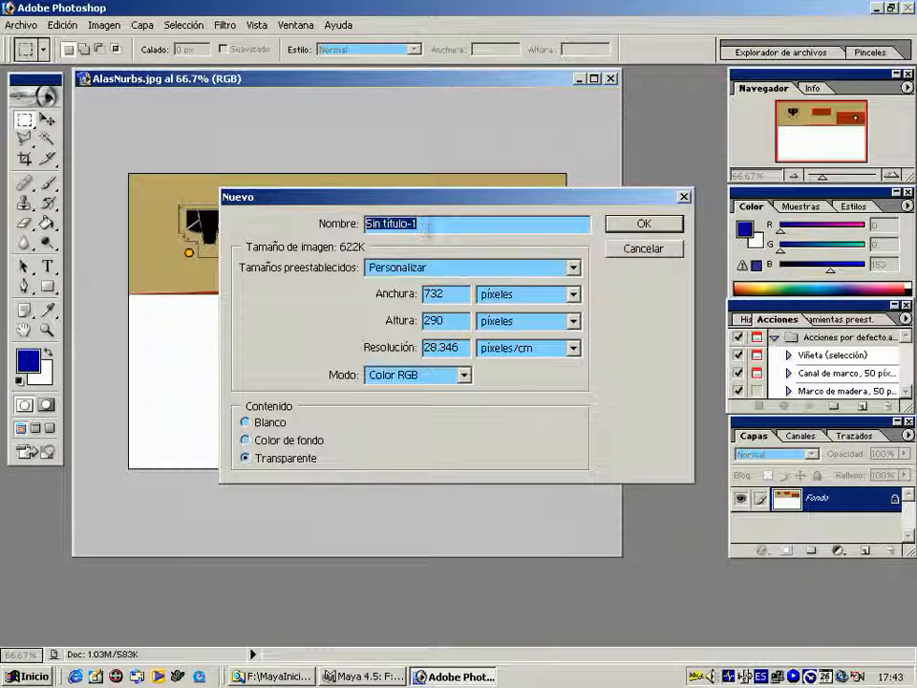
type("Al")
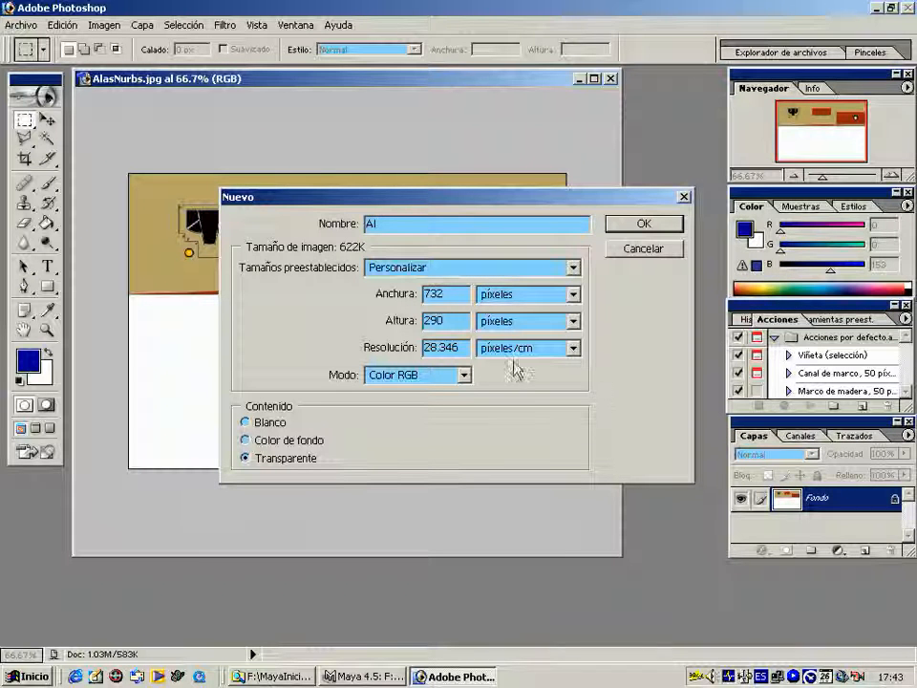
type("a")
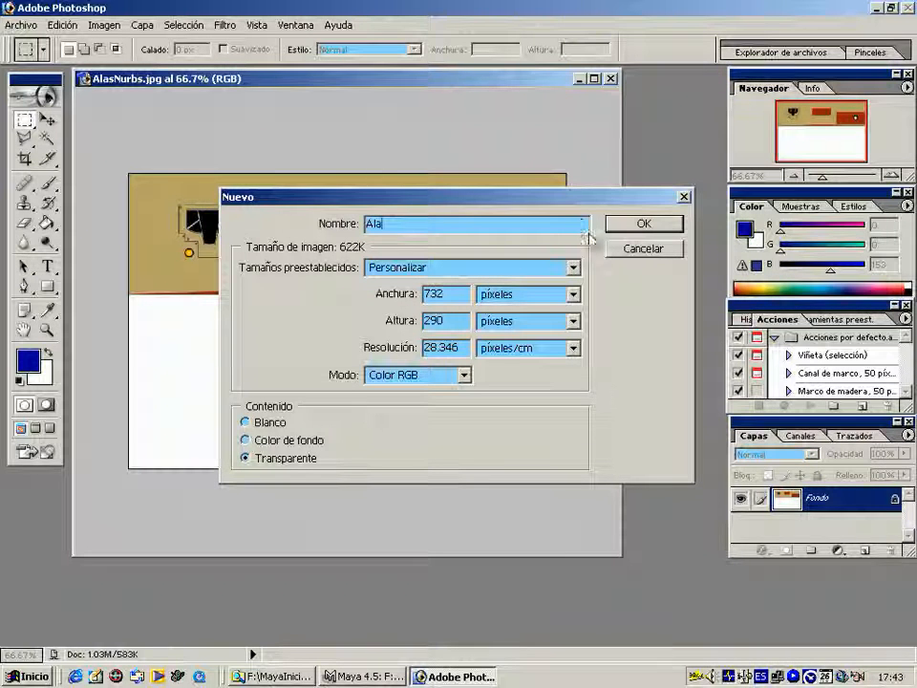
left_click(640, 223)
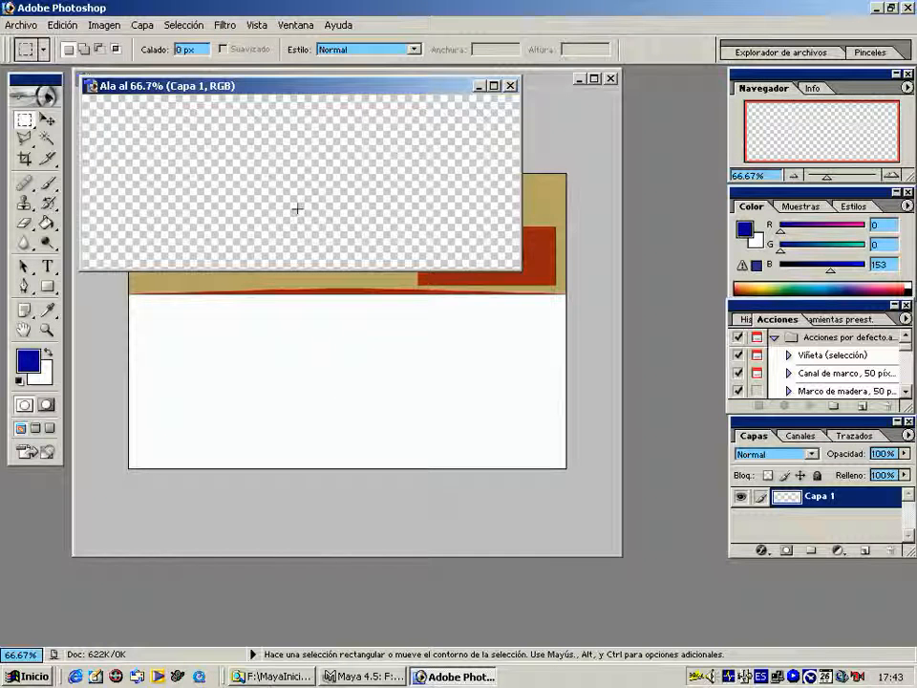
key("ctrl+v")
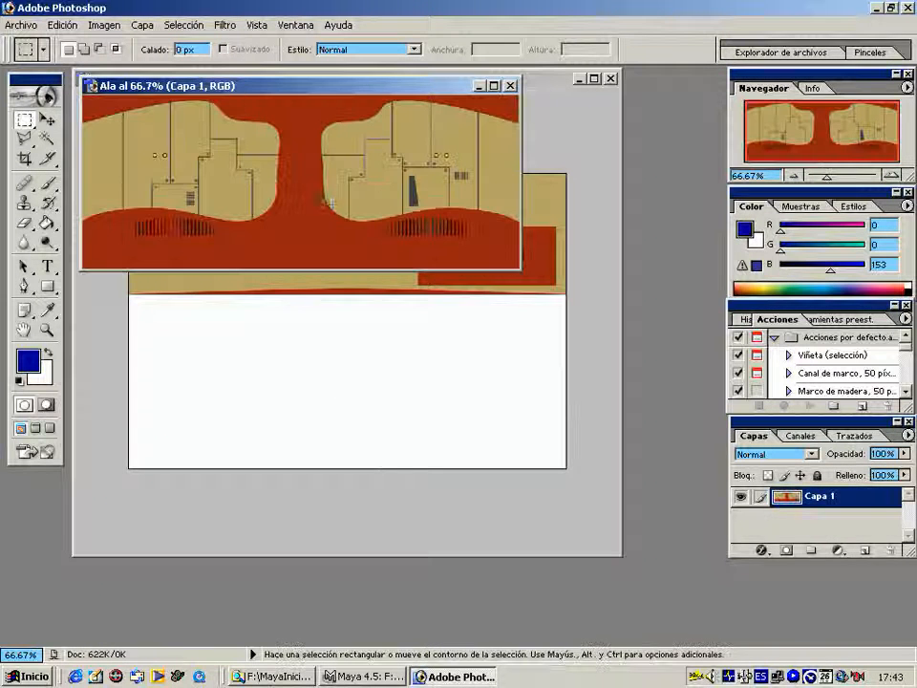
left_click_drag(363, 95, 393, 125)
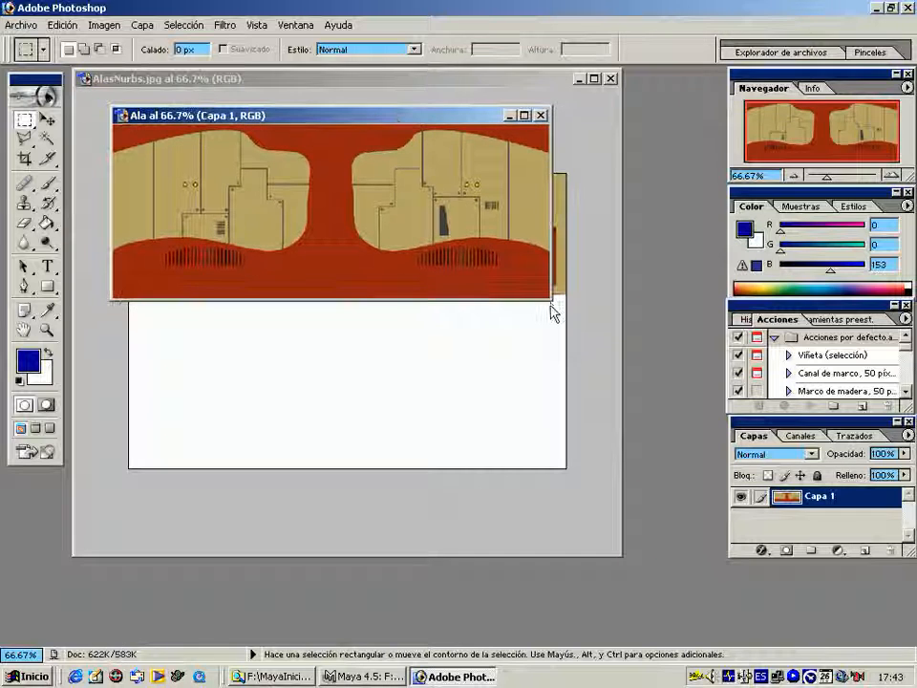
left_click_drag(548, 299, 639, 427)
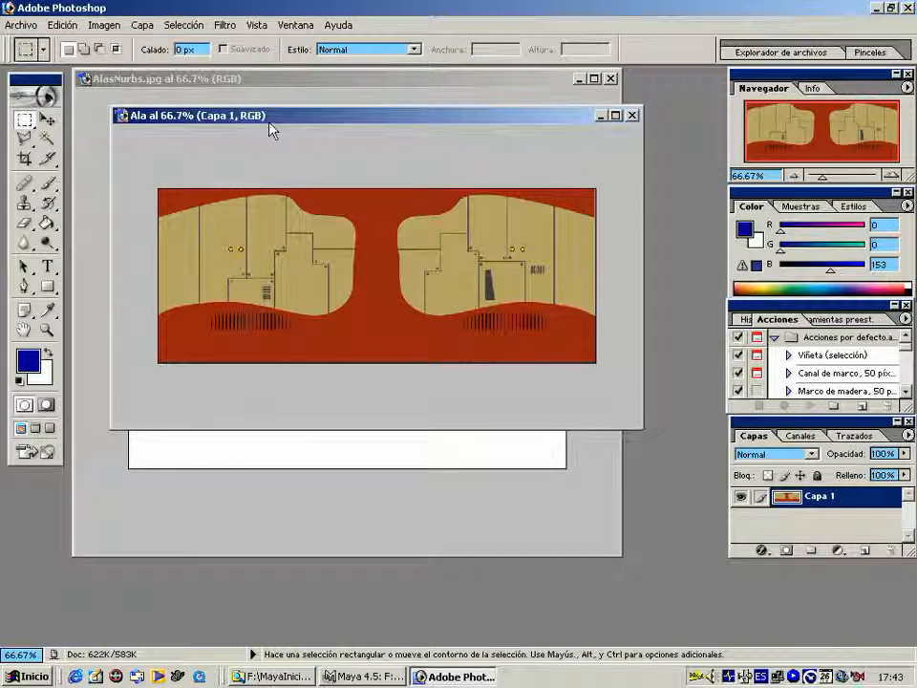
left_click(104, 25)
mouse_move(165, 67)
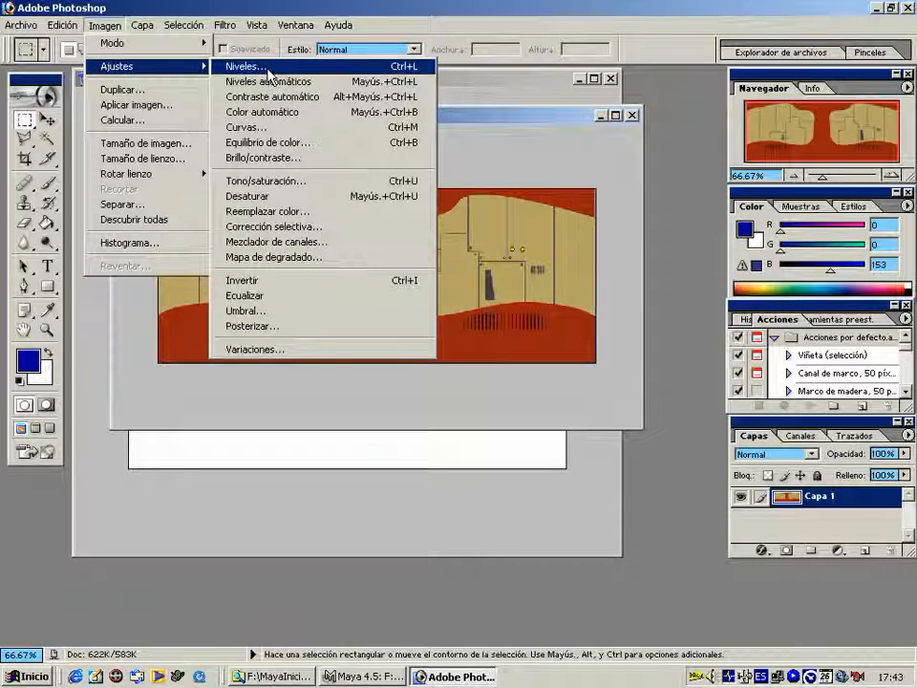
left_click(278, 143)
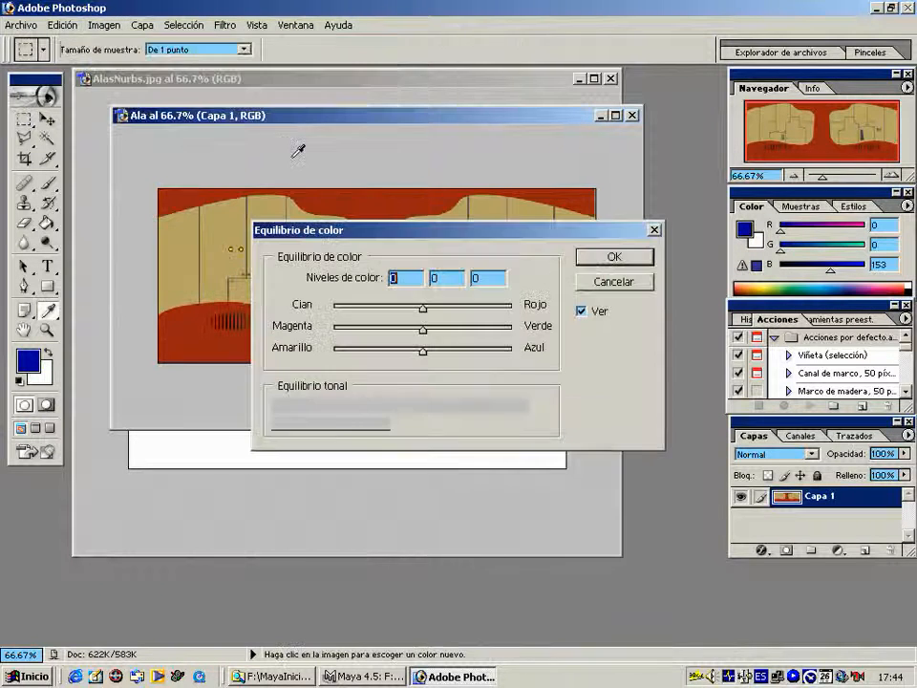
left_click_drag(424, 239, 359, 411)
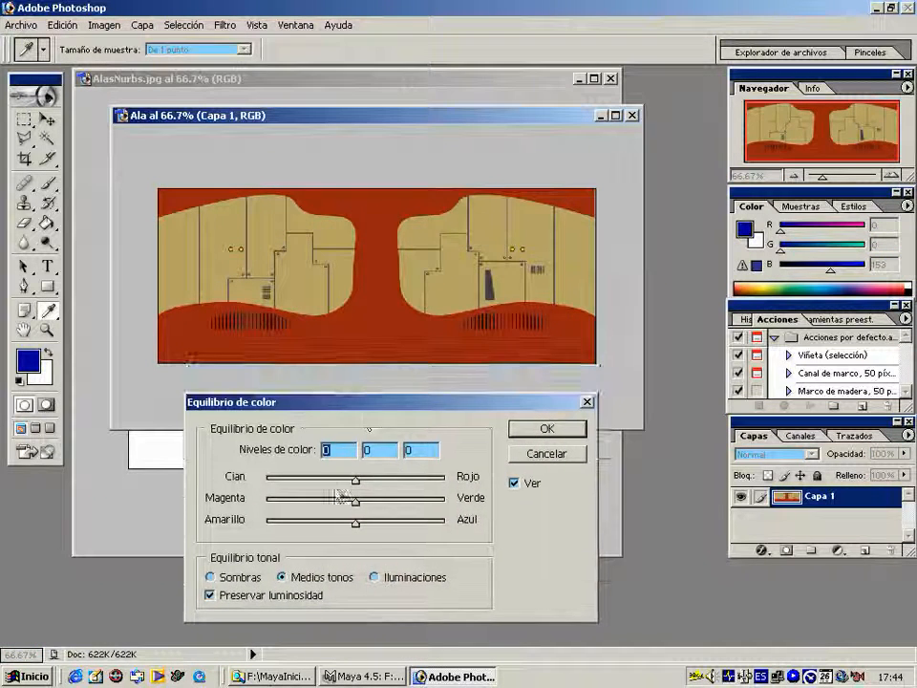
left_click_drag(358, 481, 318, 483)
left_click_drag(387, 505, 308, 498)
left_click(340, 480)
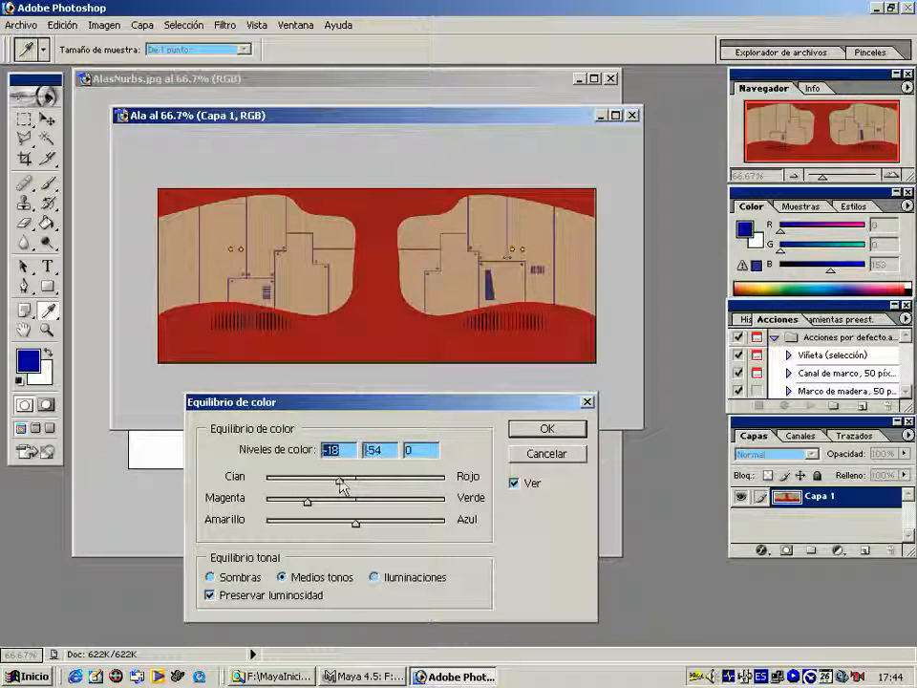
left_click_drag(352, 524, 399, 528)
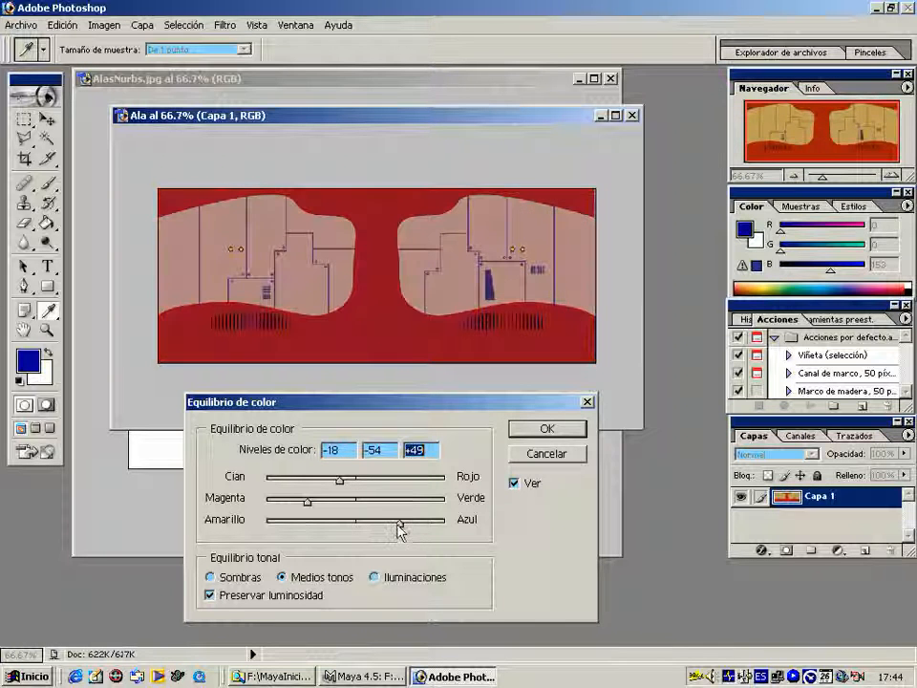
left_click(546, 455)
key("m")
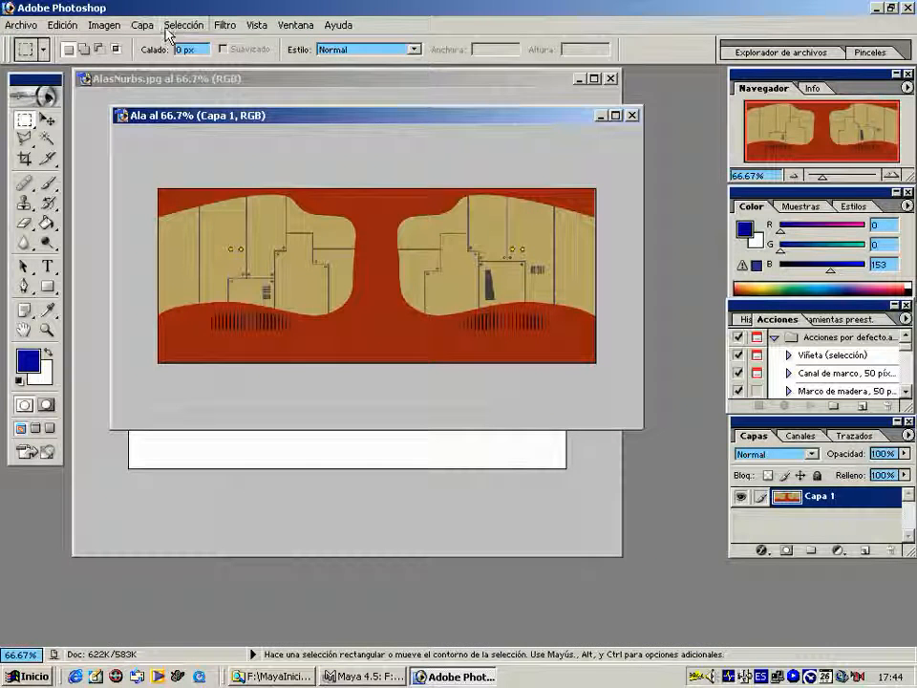
- Open the Hue/Saturation adjustment for the Ala wing layer and move its dialog clear of the artwork
left_click(105, 24)
mouse_move(105, 64)
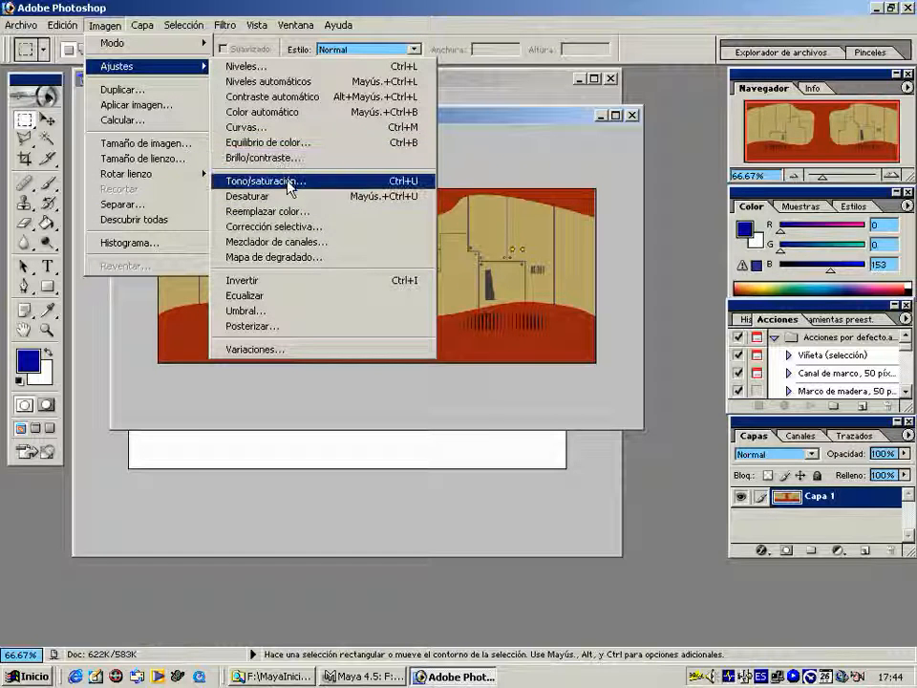
left_click(287, 181)
left_click_drag(463, 227, 374, 410)
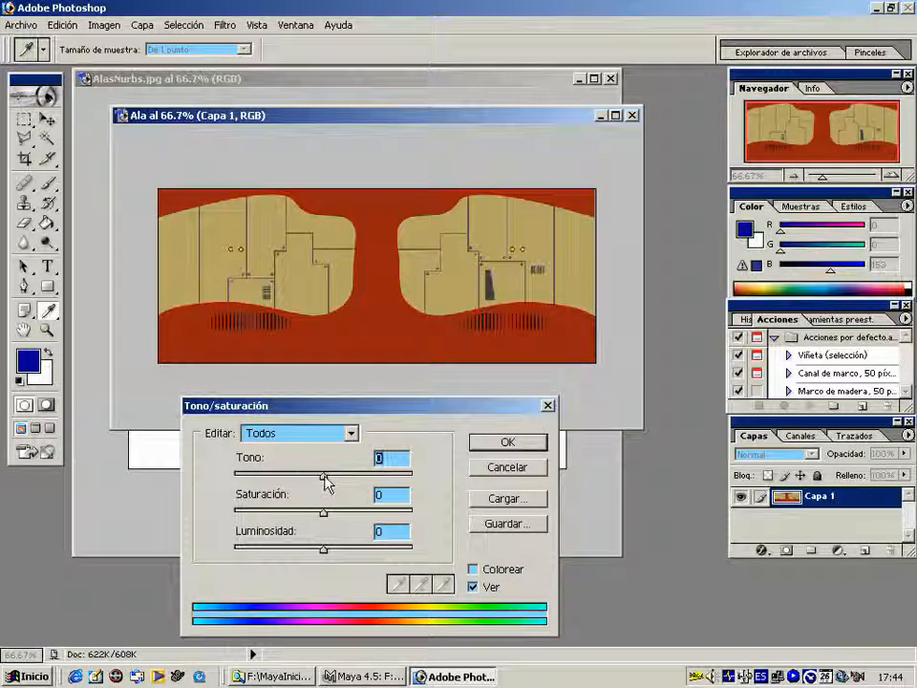
- Try hue -14, saturation -43 and lightness -32 on all colors of the wing artwork, and reset the adjustment
left_click(353, 436)
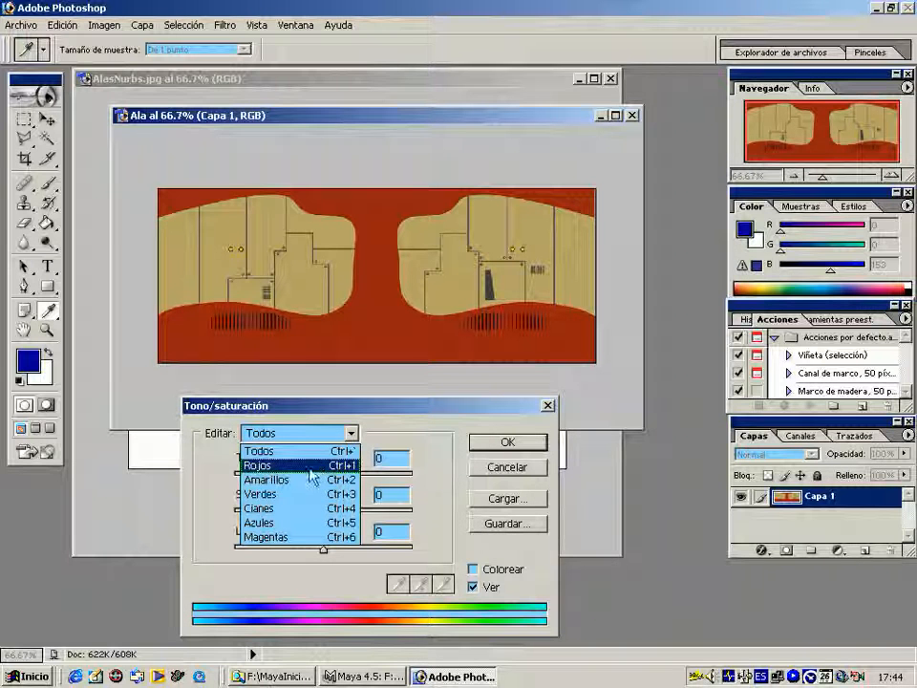
left_click(381, 434)
left_click_drag(323, 476, 287, 511)
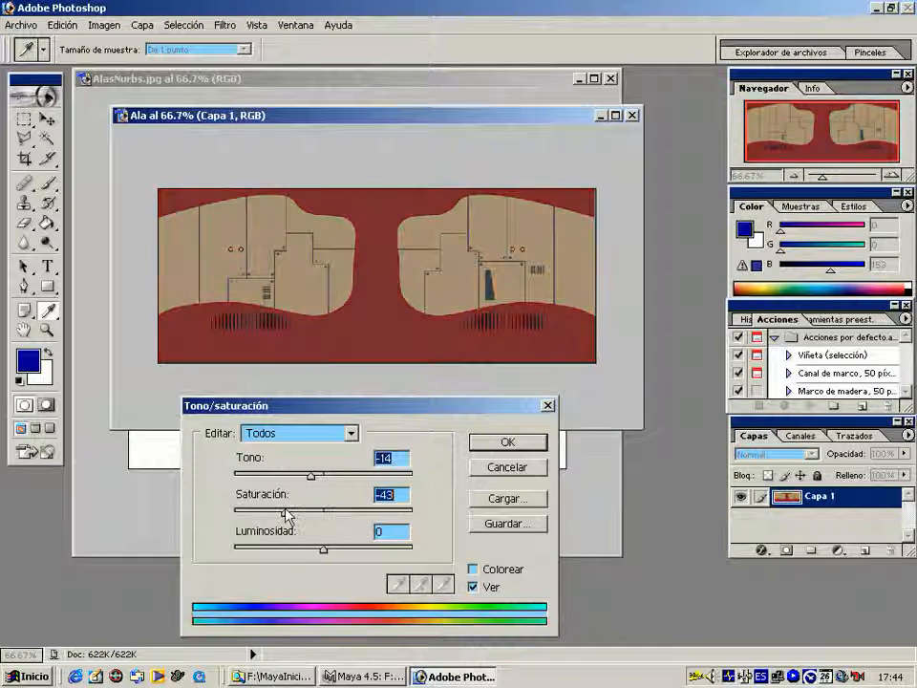
left_click_drag(324, 548, 294, 548)
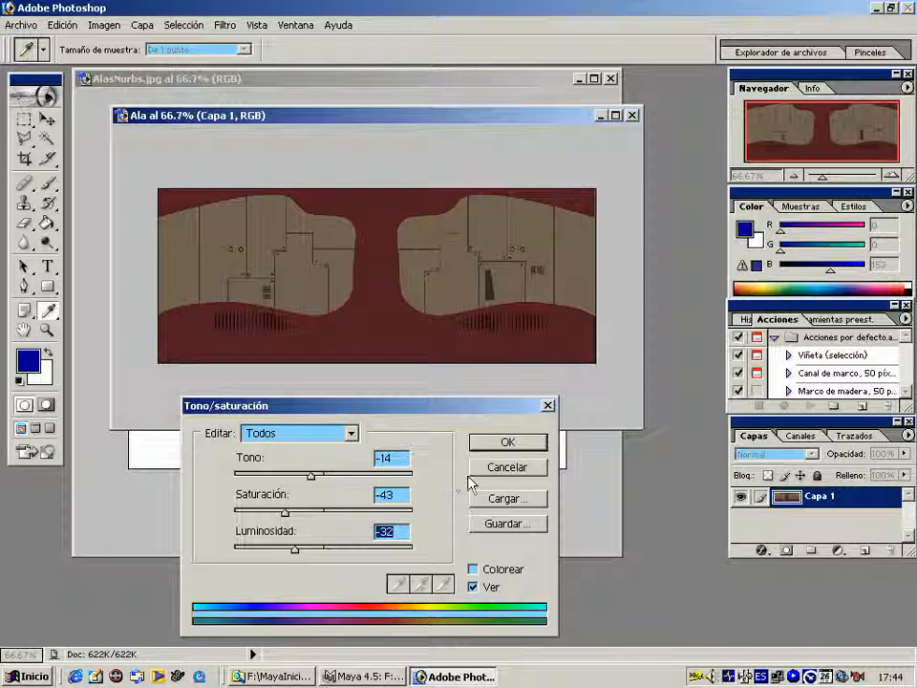
key("alt")
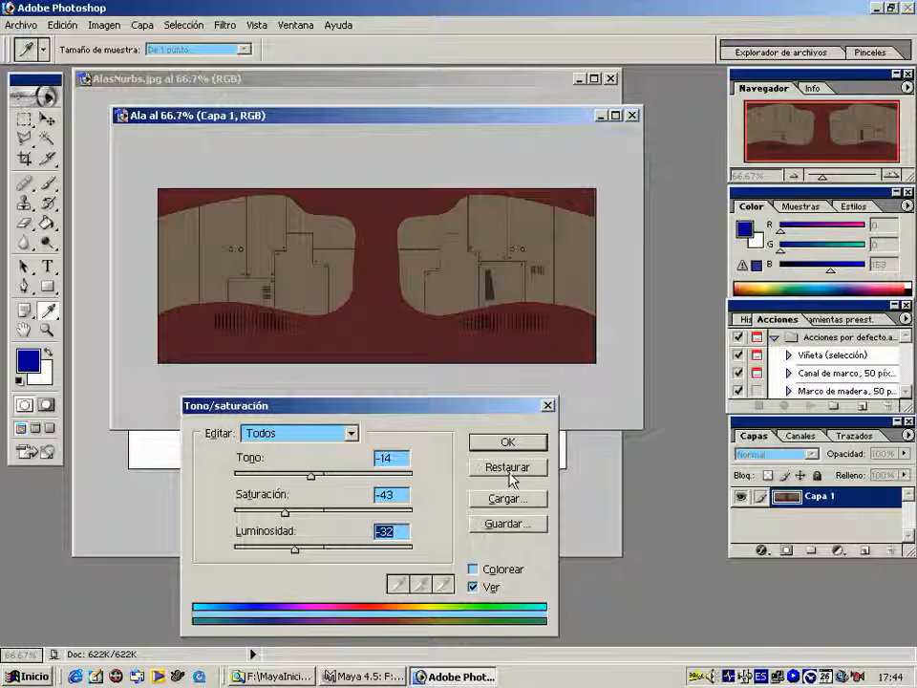
left_click(507, 468, "alt")
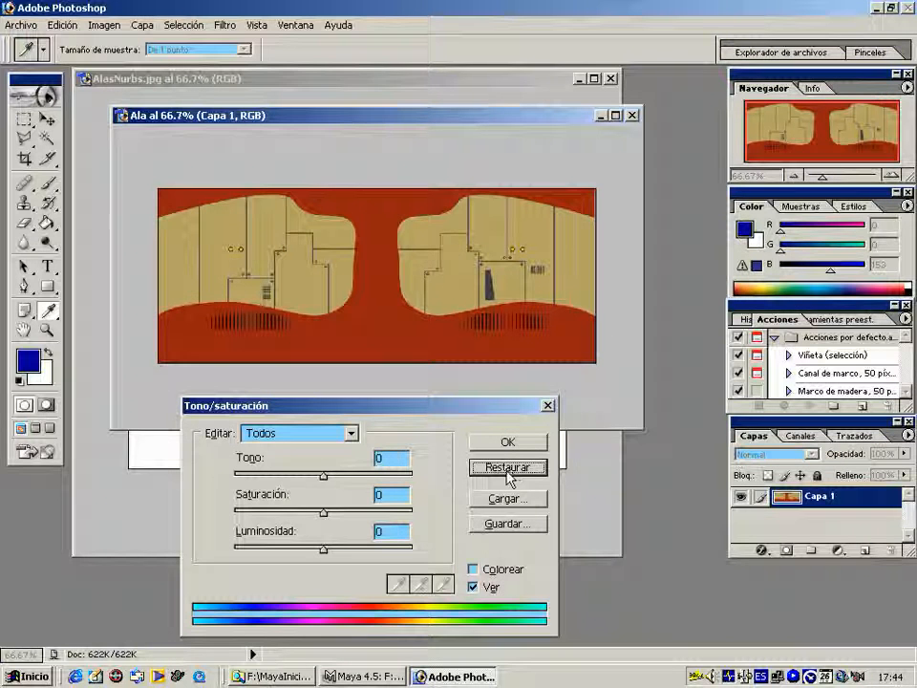
- Try hue +31, saturation -38 and lightness +27 on all colors, and return the values to 0
left_click_drag(324, 476, 364, 478)
left_click_drag(324, 513, 289, 513)
left_click_drag(324, 549, 348, 548)
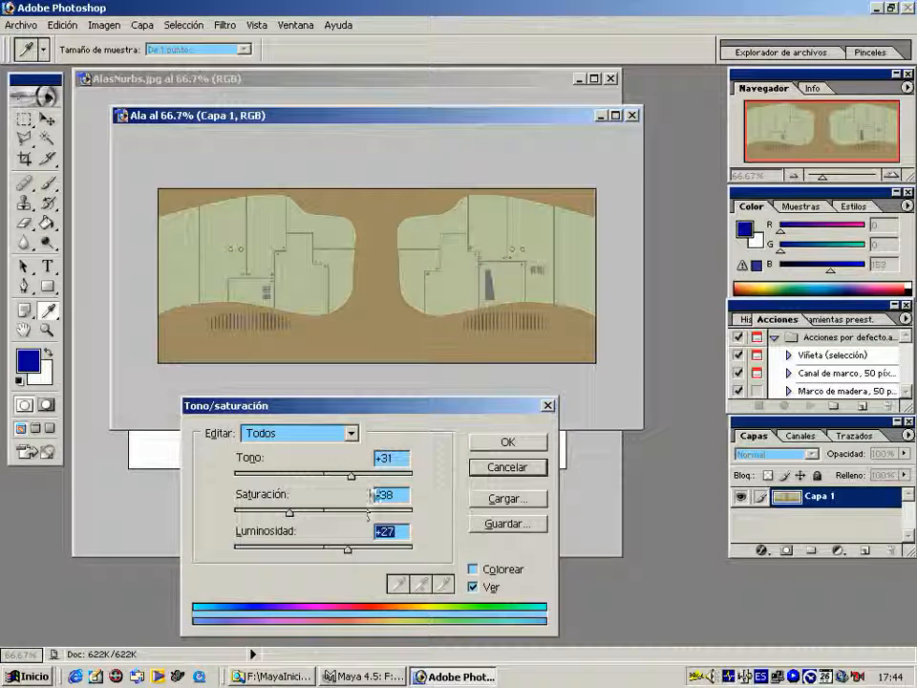
double_click(391, 492)
type("0")
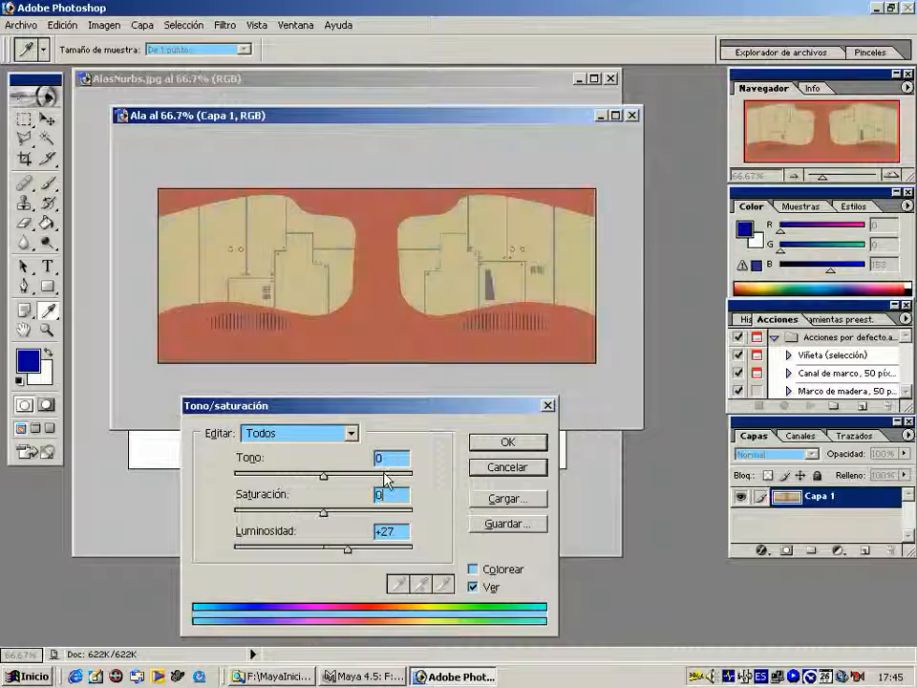
key("Tab")
type("0")
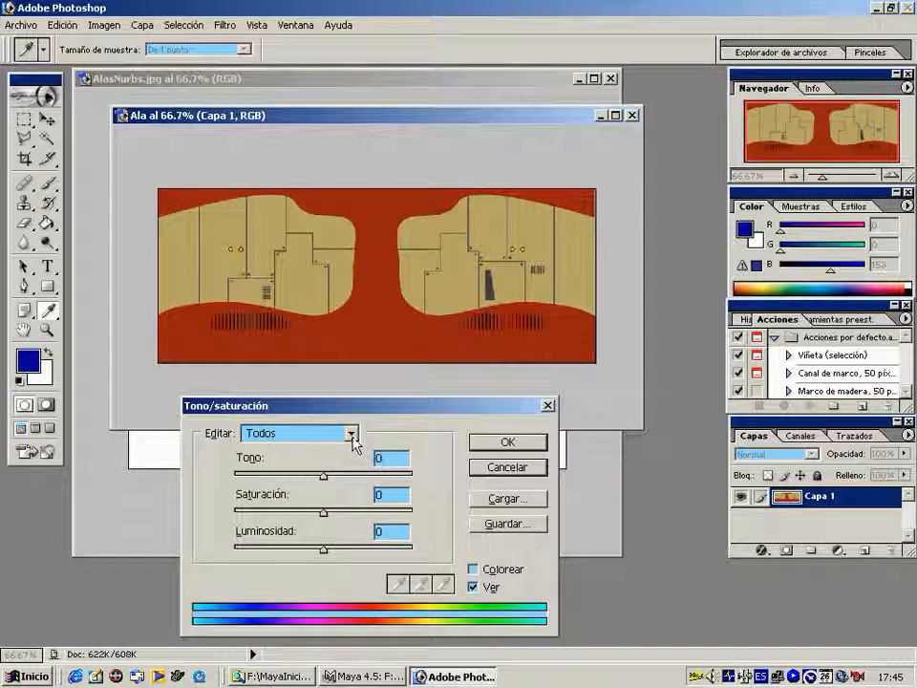
- Adjust only the reds (Rojos) of the wing artwork to hue -29, saturation -20 and lightness -35
left_click(350, 433)
left_click(333, 465)
left_click_drag(324, 482, 293, 549)
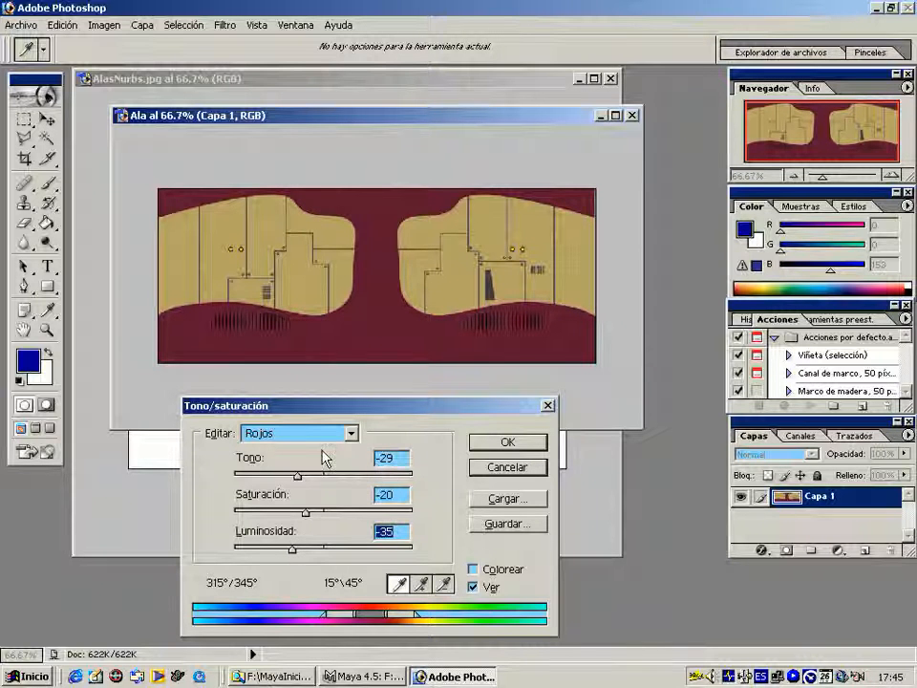
- Adjust the yellows (Amarillos) to hue -15, saturation -58 and lightness +45, and apply the Hue/Saturation correction
left_click(351, 433)
left_click(316, 481)
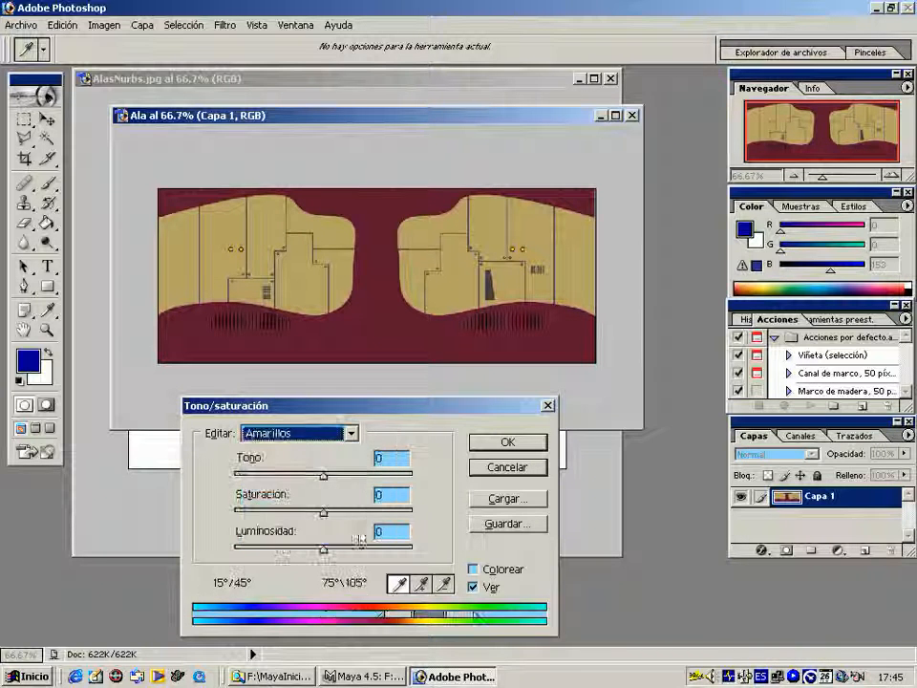
left_click_drag(323, 475, 271, 512)
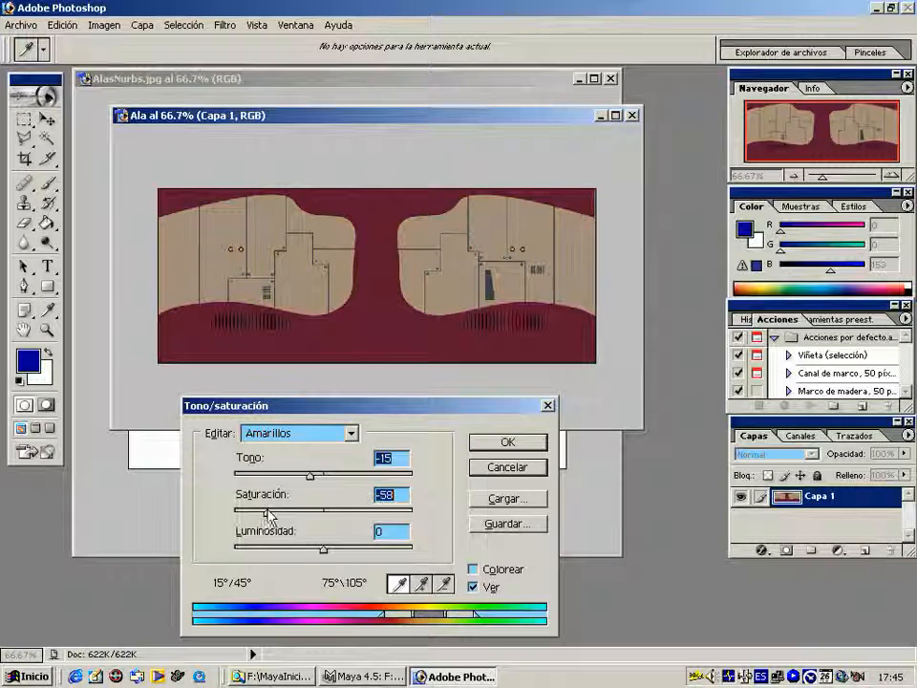
left_click_drag(322, 552, 363, 555)
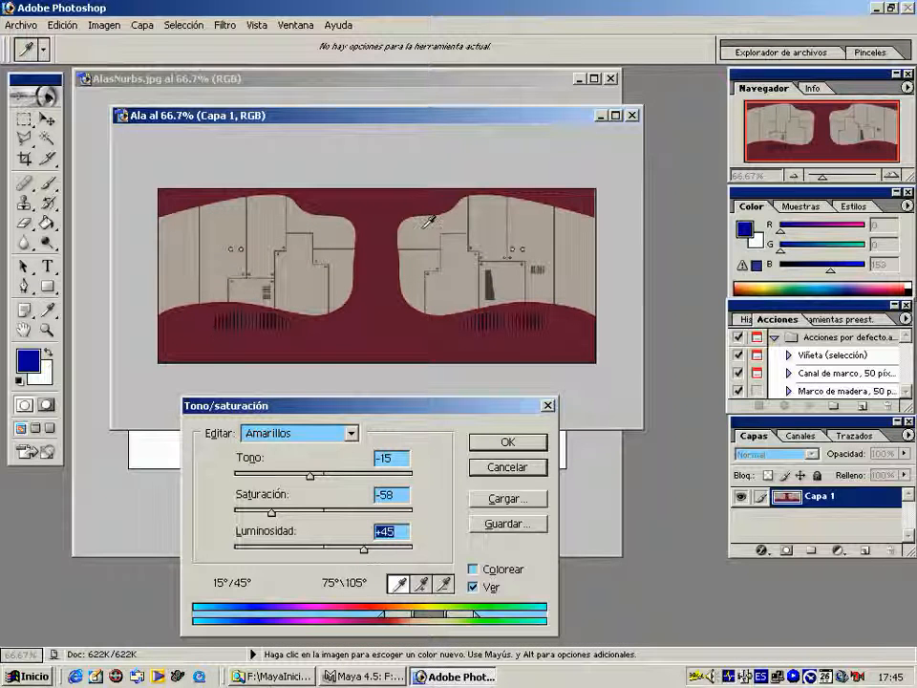
left_click(507, 442)
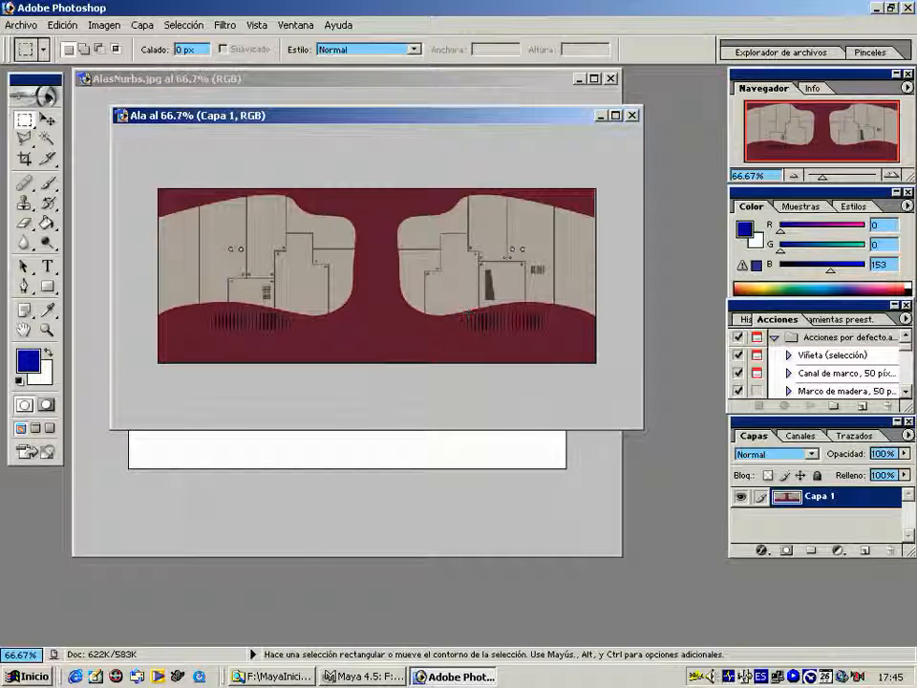
- Close the Ala document, saving its changes in TIFF format as Ala.tif in the sourceimages folder
left_click(632, 116)
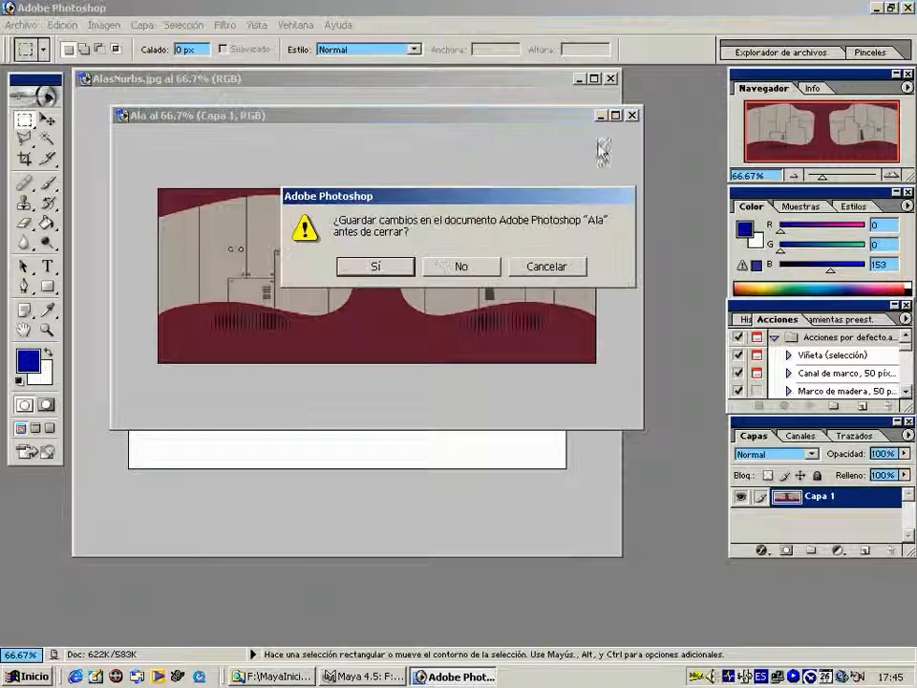
left_click(377, 267)
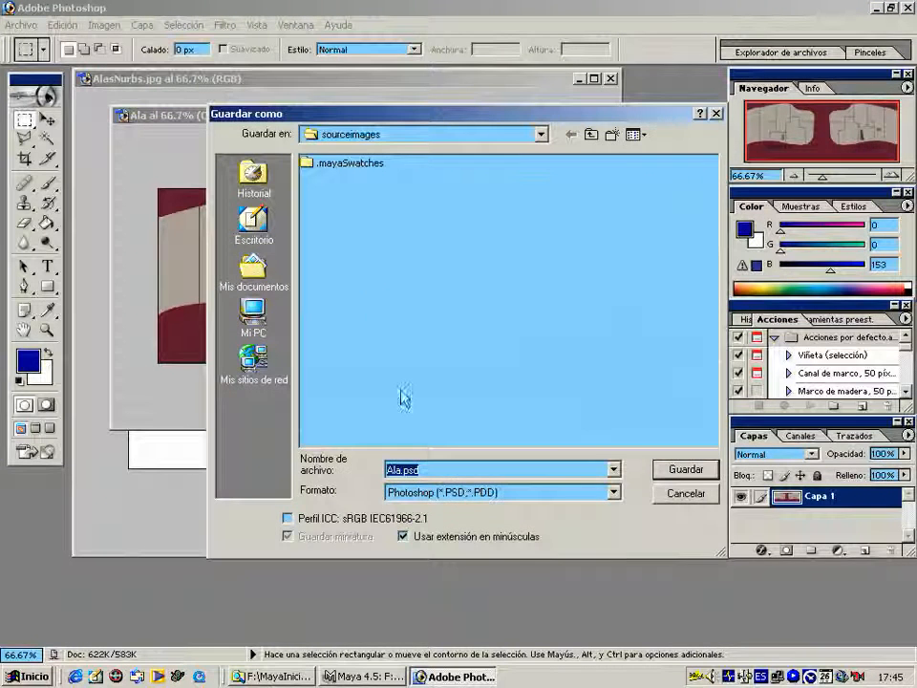
left_click(472, 492)
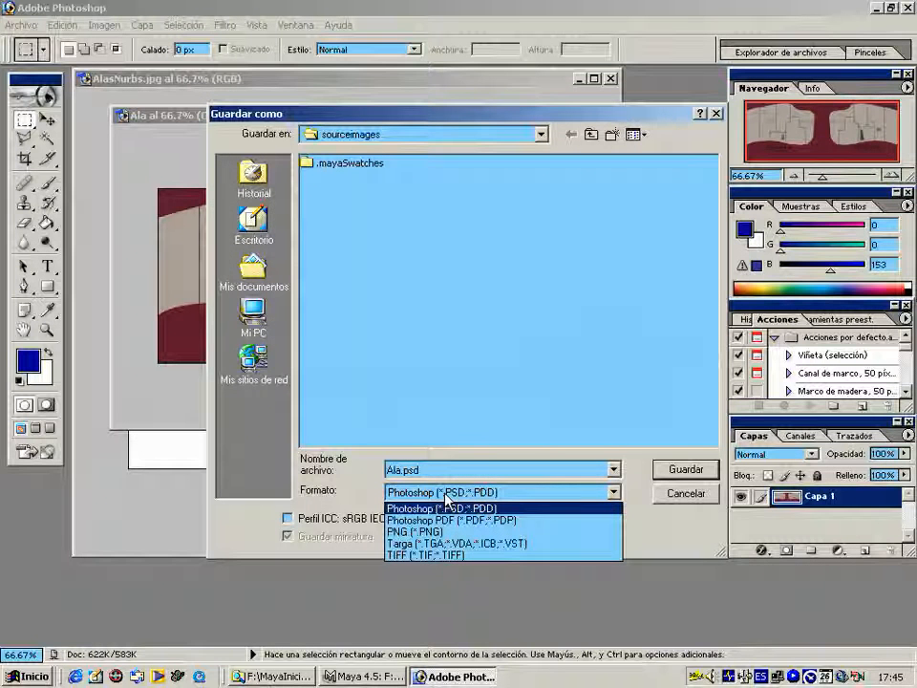
left_click(454, 556)
double_click(406, 470)
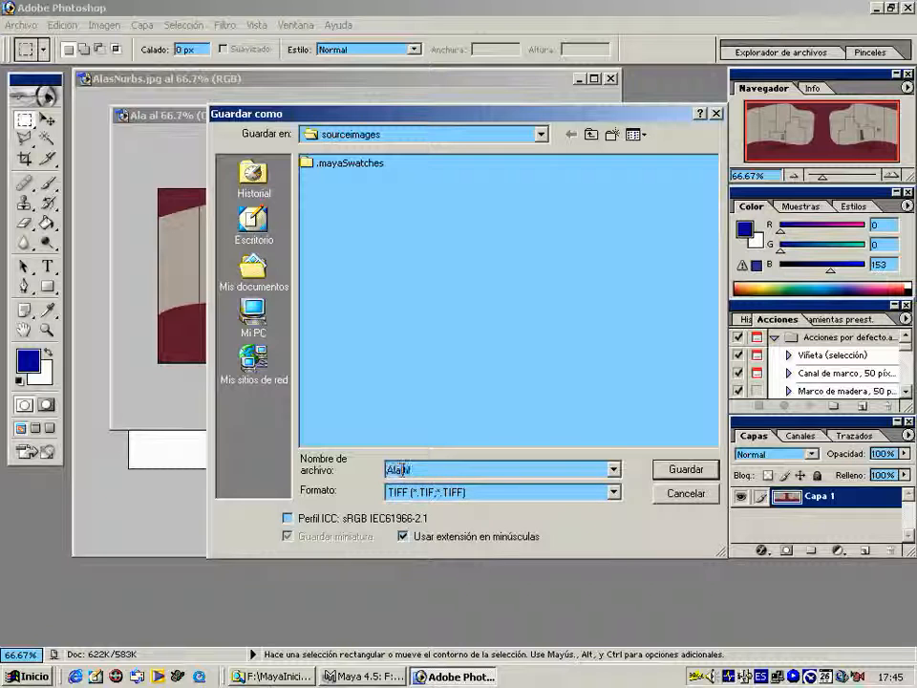
left_click(685, 469)
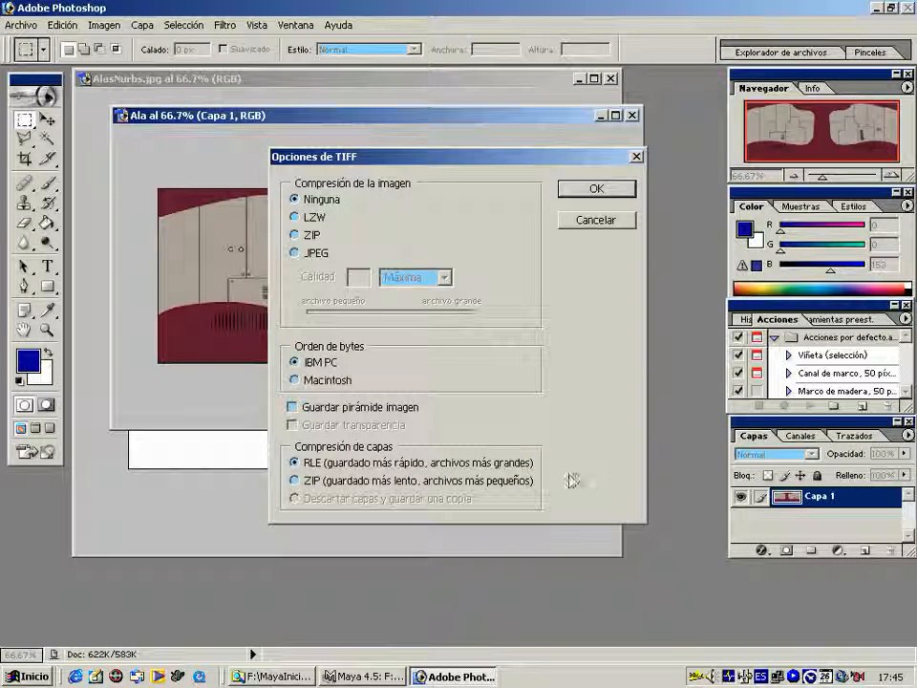
left_click(295, 253)
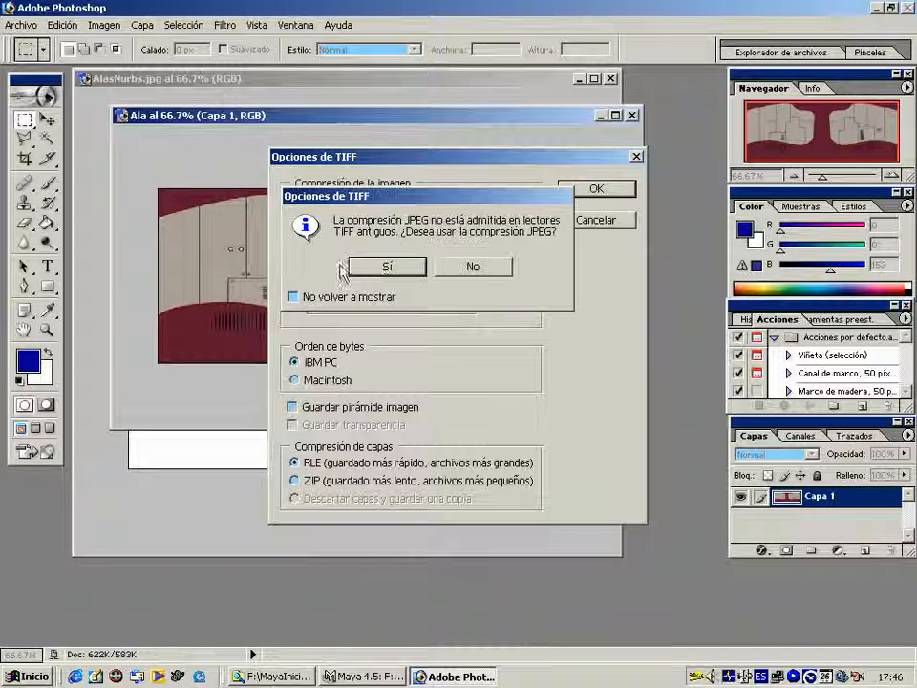
left_click(469, 269)
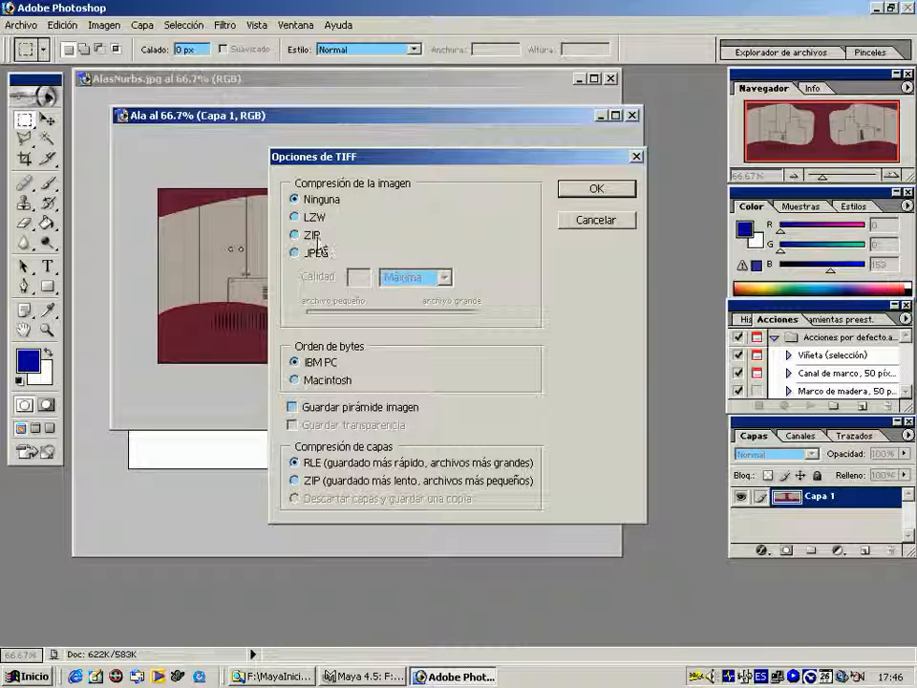
left_click(307, 235)
left_click(467, 269)
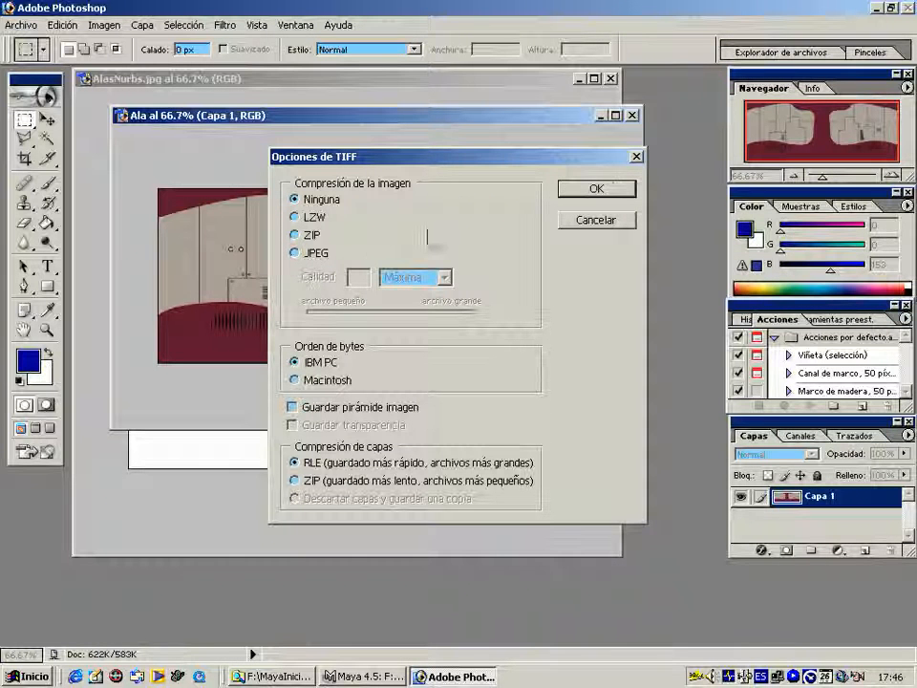
- Save the TIFF with no image compression, IBM PC byte order and RLE layer compression, keeping the layers
left_click(590, 189)
left_click(374, 271)
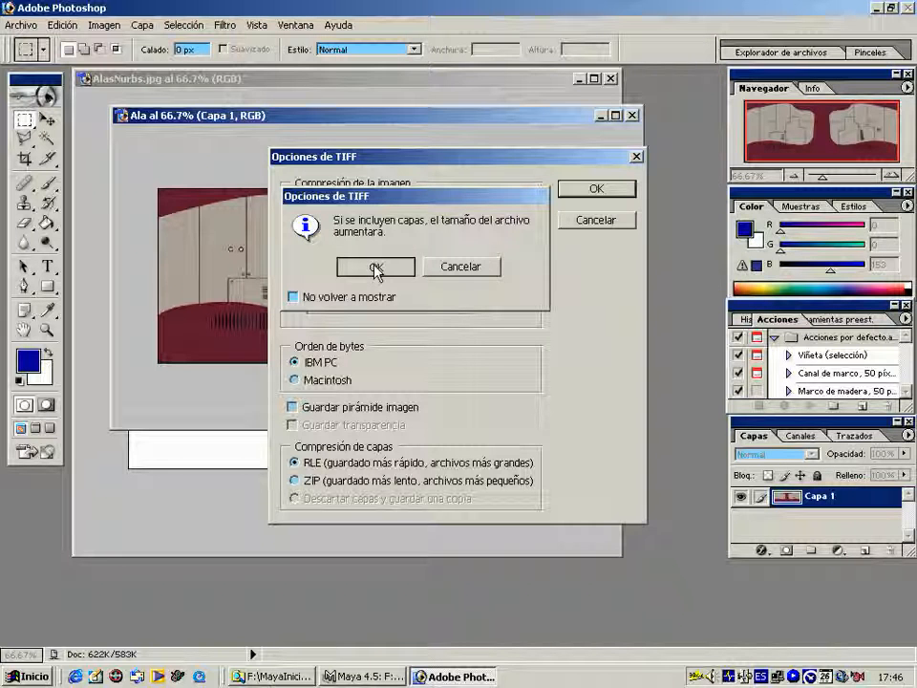
left_click(377, 270)
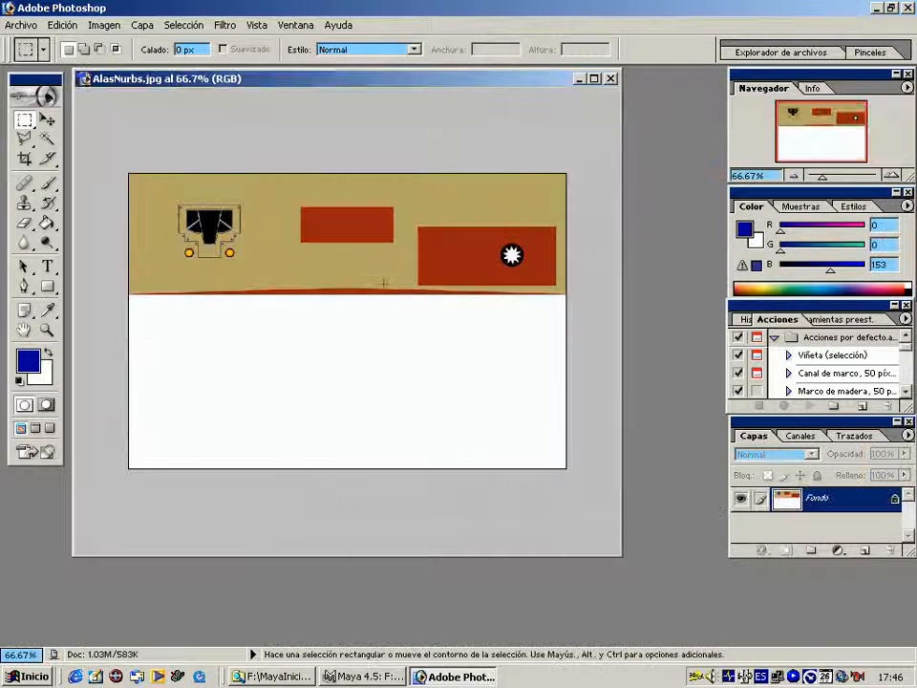
- Close AlasNurbs.jpg, saving its changes with the offered JPEG options
left_click(610, 78)
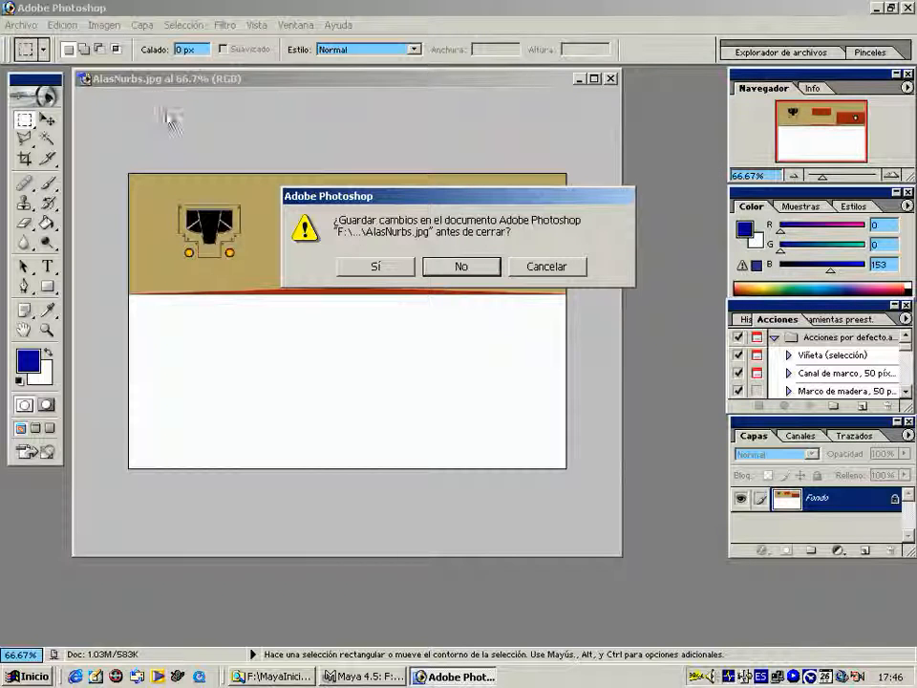
left_click(389, 272)
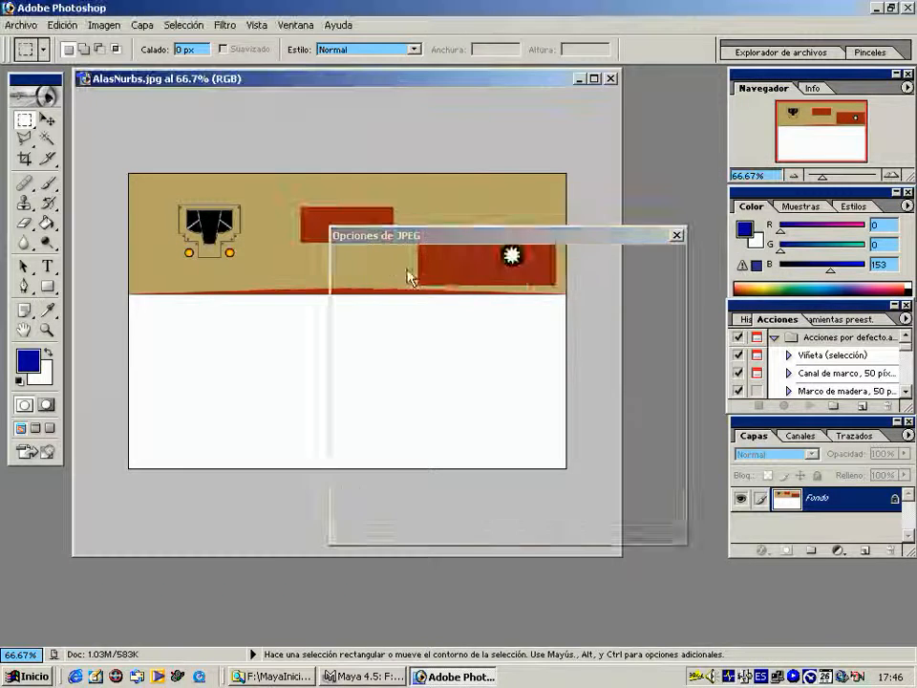
left_click(620, 266)
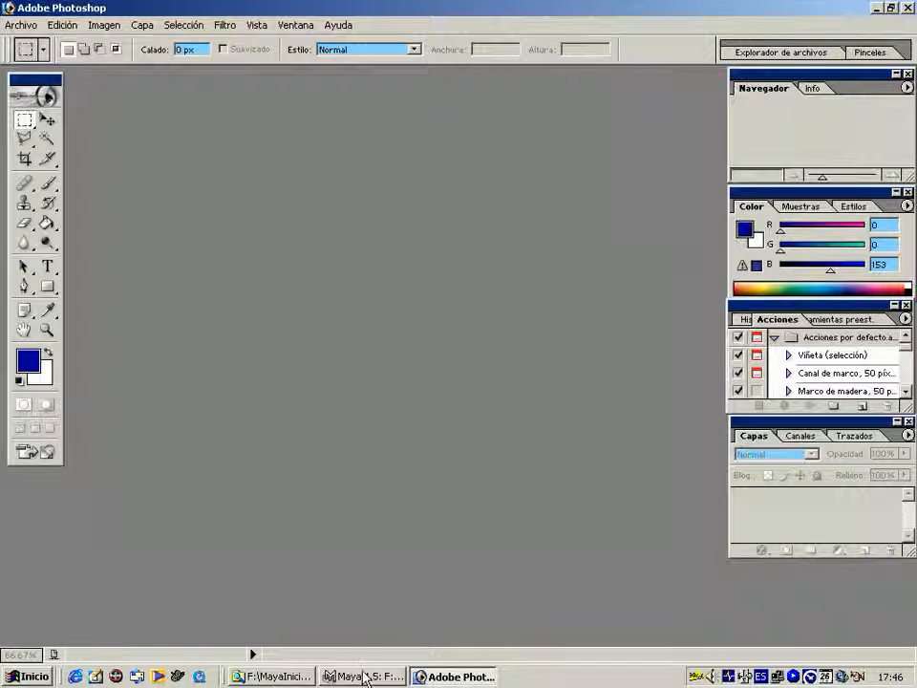
- Switch to Windows Explorer and select Ala.tif in the sourceimages folder
left_click(286, 676)
left_click(457, 250)
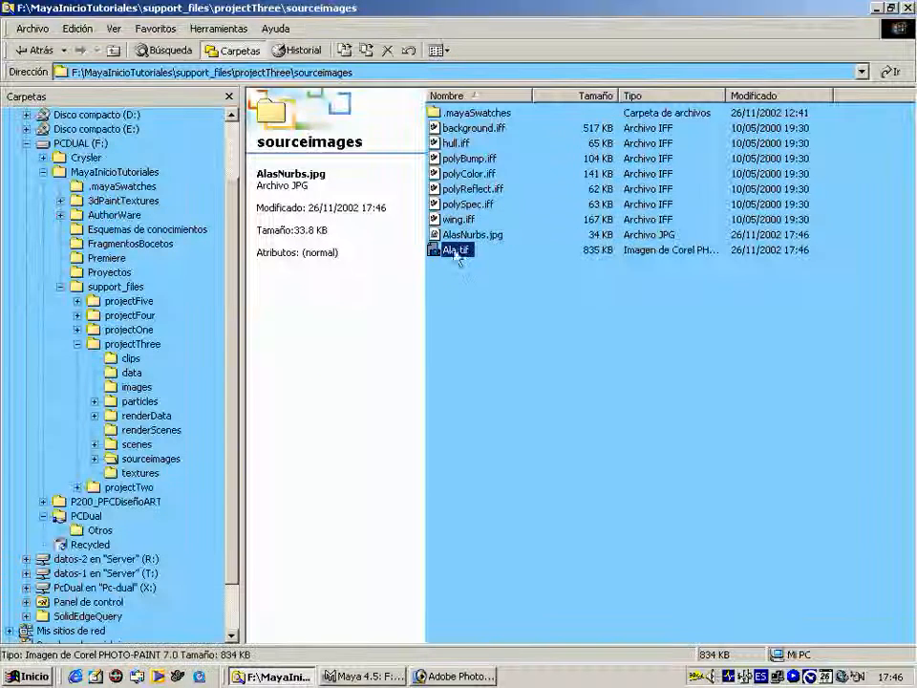
- Check the sourceimages files in thumbnail view, restore the details view and select Ala.tif
left_click(463, 234)
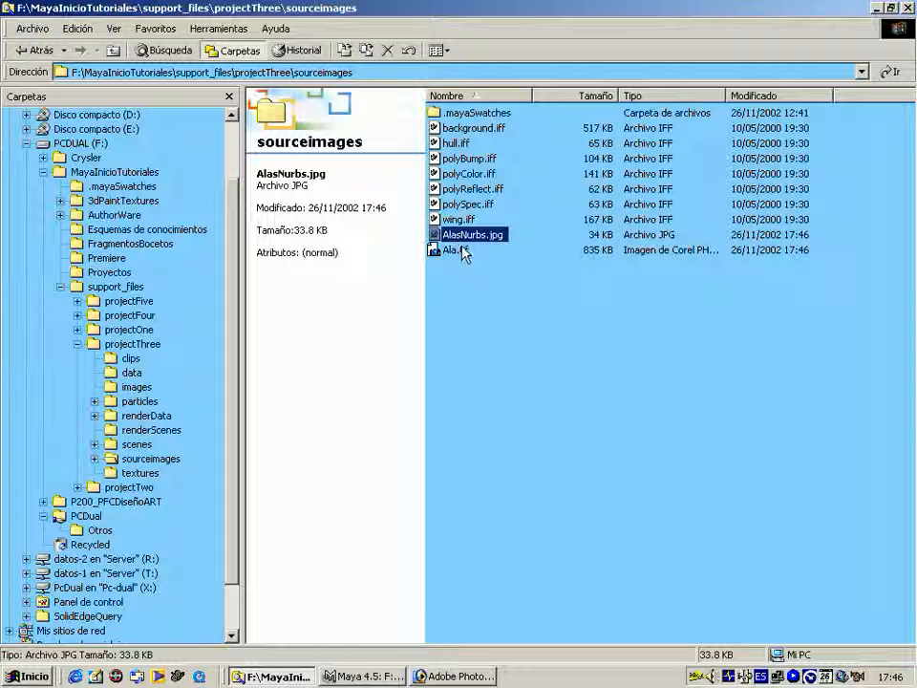
left_click(442, 49)
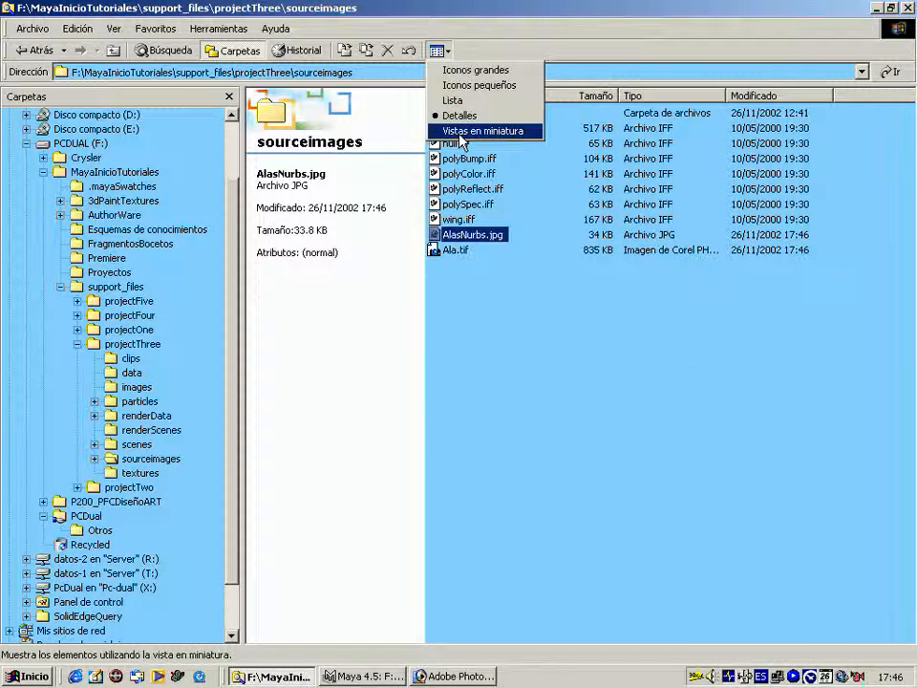
left_click(460, 129)
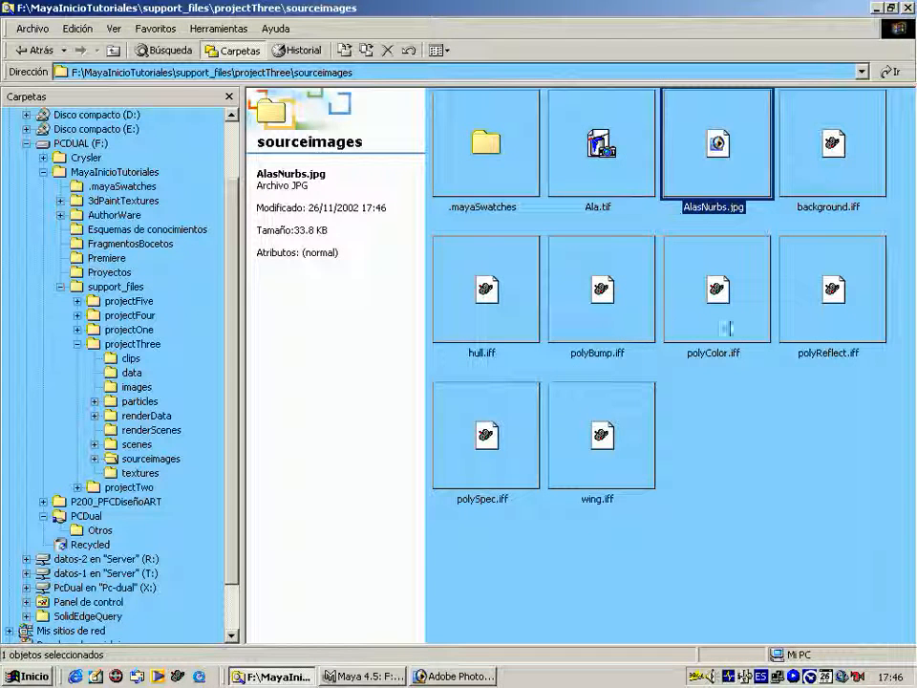
left_click(441, 50)
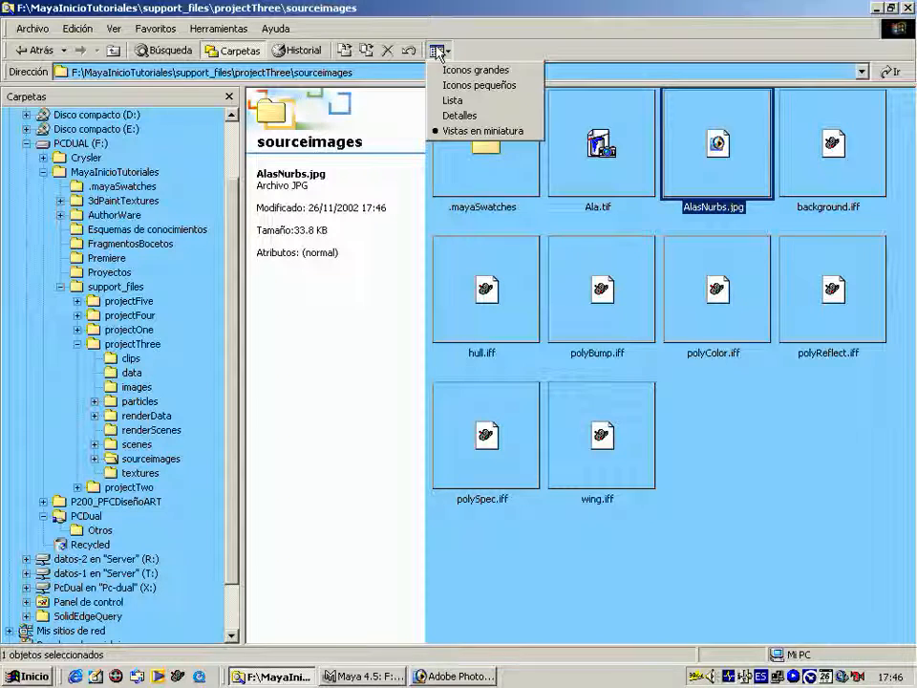
left_click(460, 115)
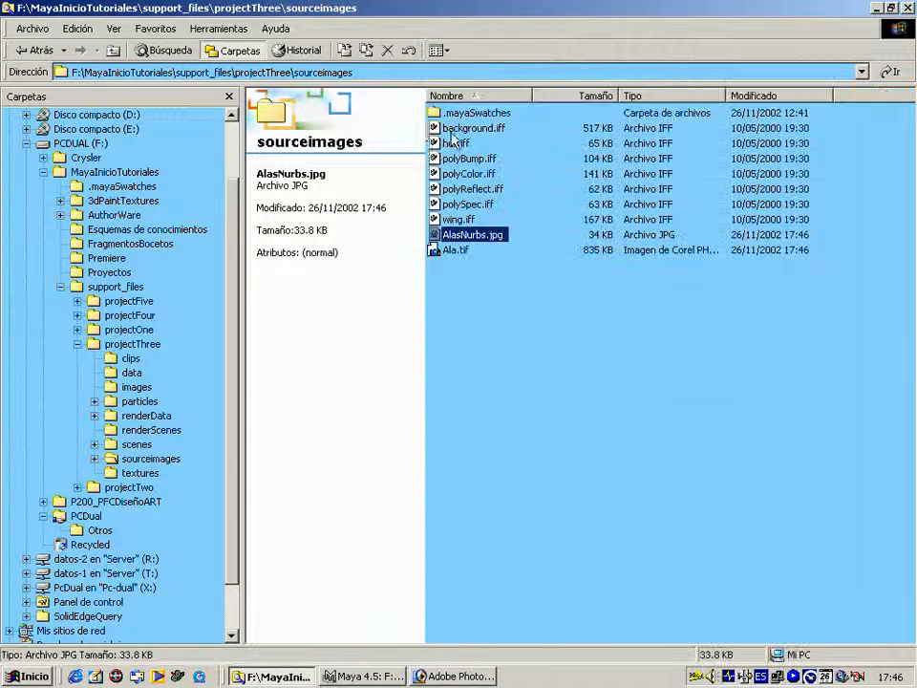
left_click(439, 251)
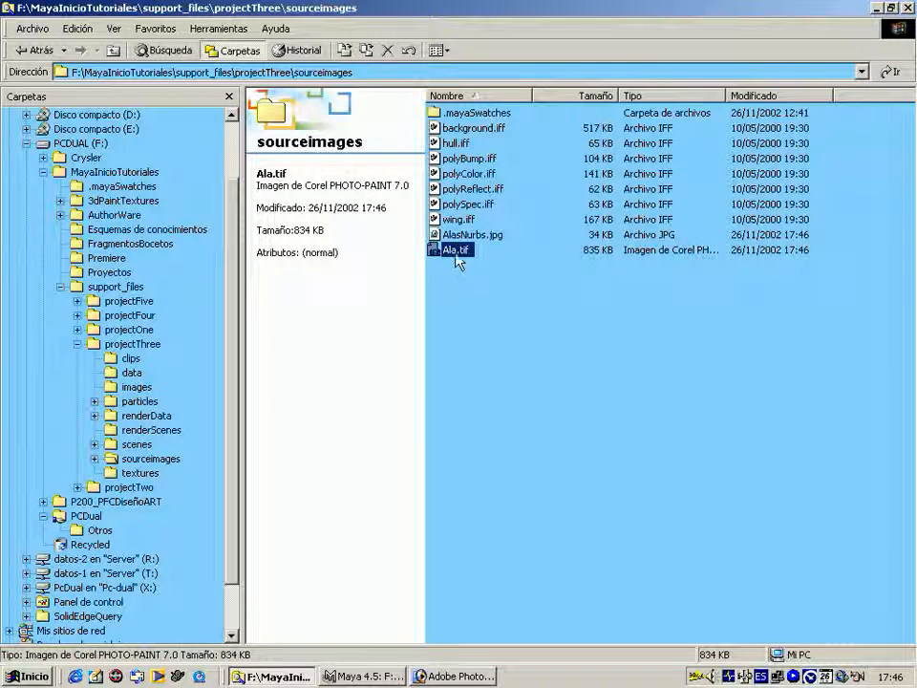
- Switch to Photoshop and open Ala.tif from the sourceimages folder
left_click(452, 675)
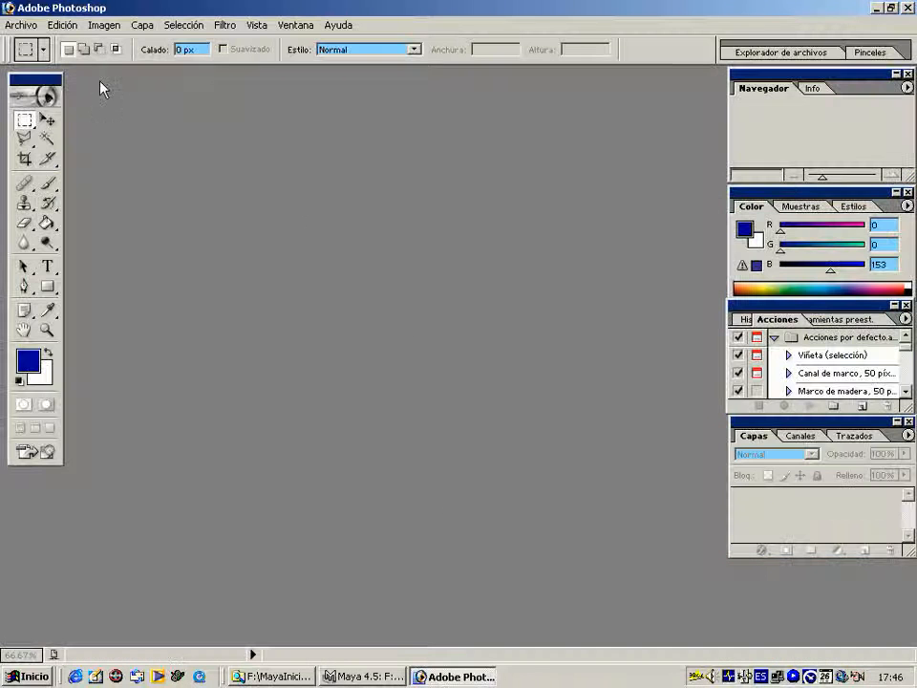
left_click(21, 24)
left_click(30, 57)
left_click(325, 150)
left_click(642, 336)
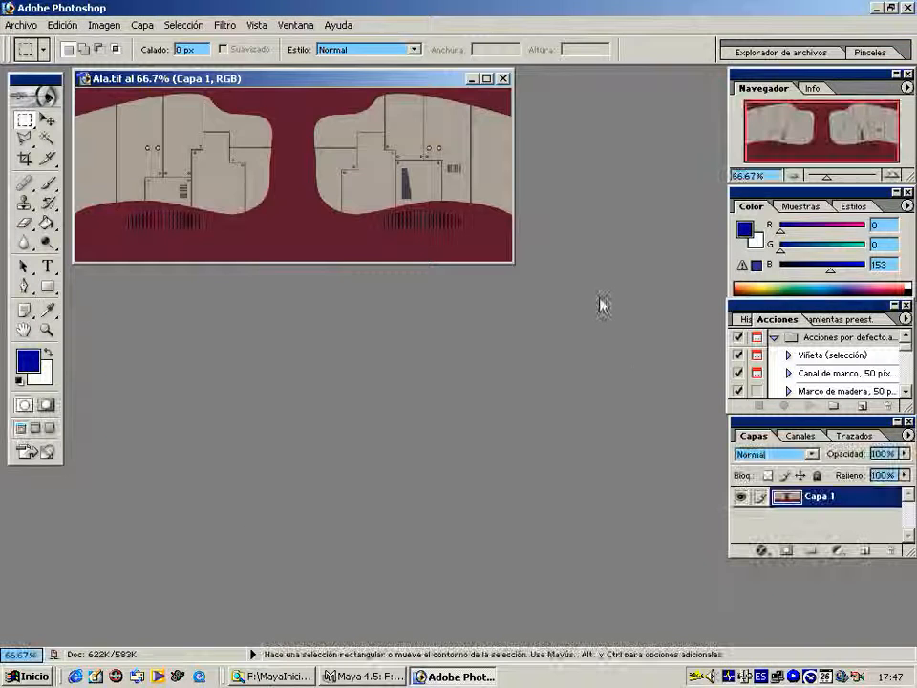
- Close the Ala.tif document and open it again from the sourceimages folder
left_click(502, 79)
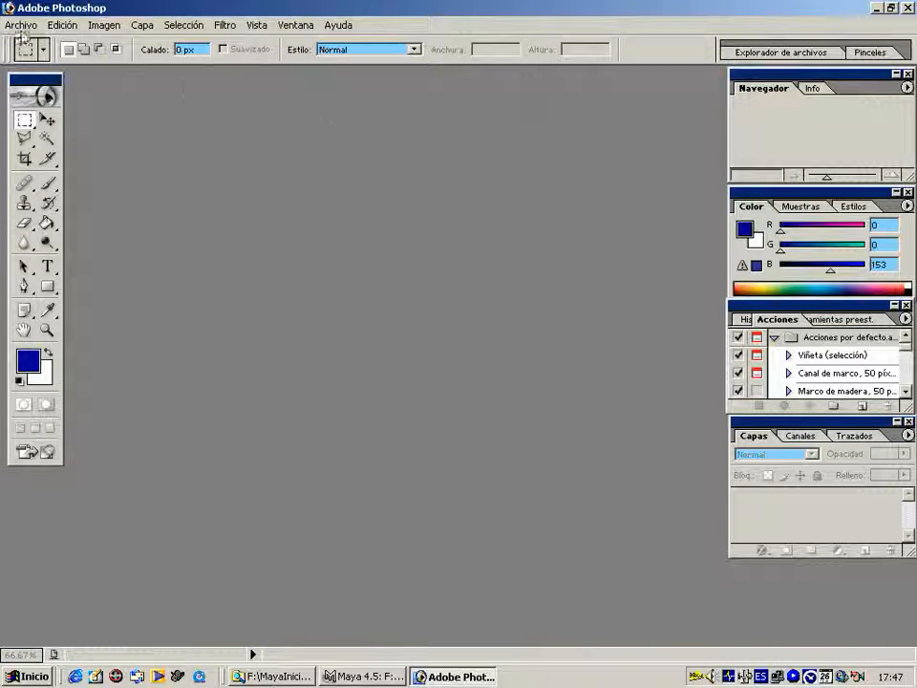
left_click(21, 24)
left_click(32, 57)
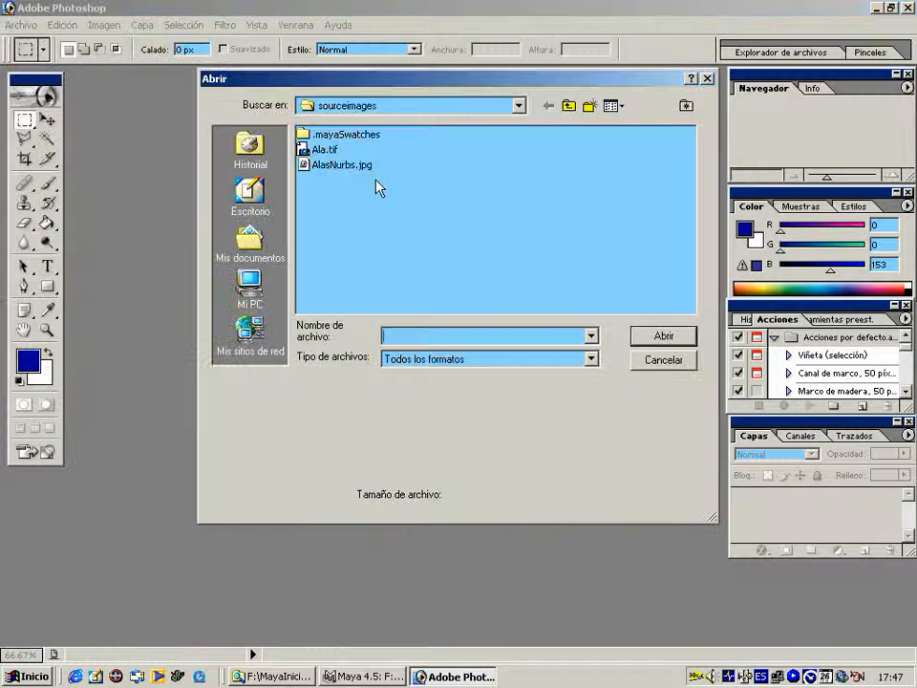
left_click(324, 150)
left_click(653, 341)
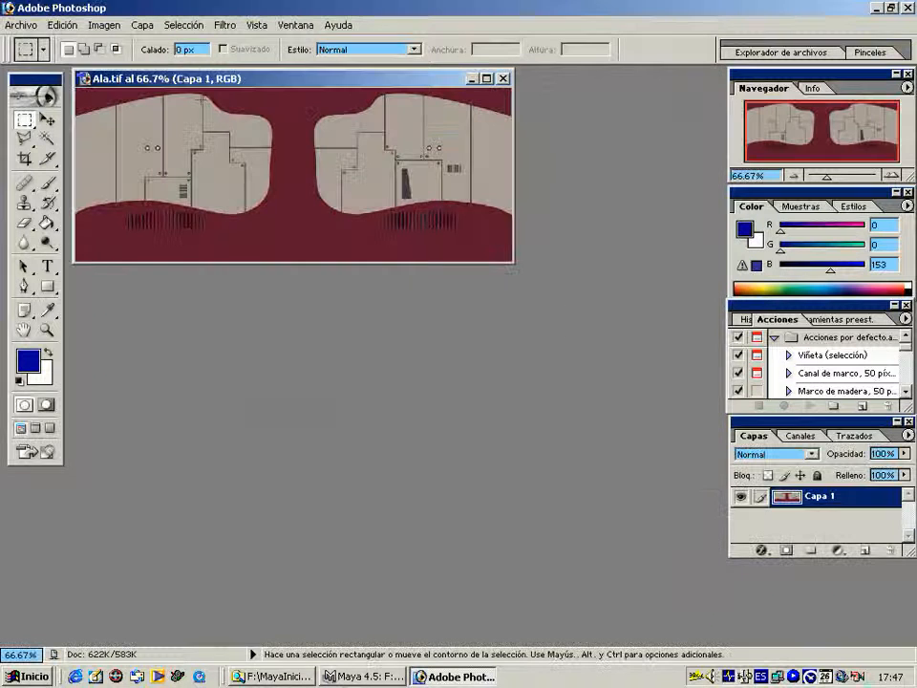
- Open the image size settings for Ala.tif and express the resolution in pixels per inch
left_click(103, 27)
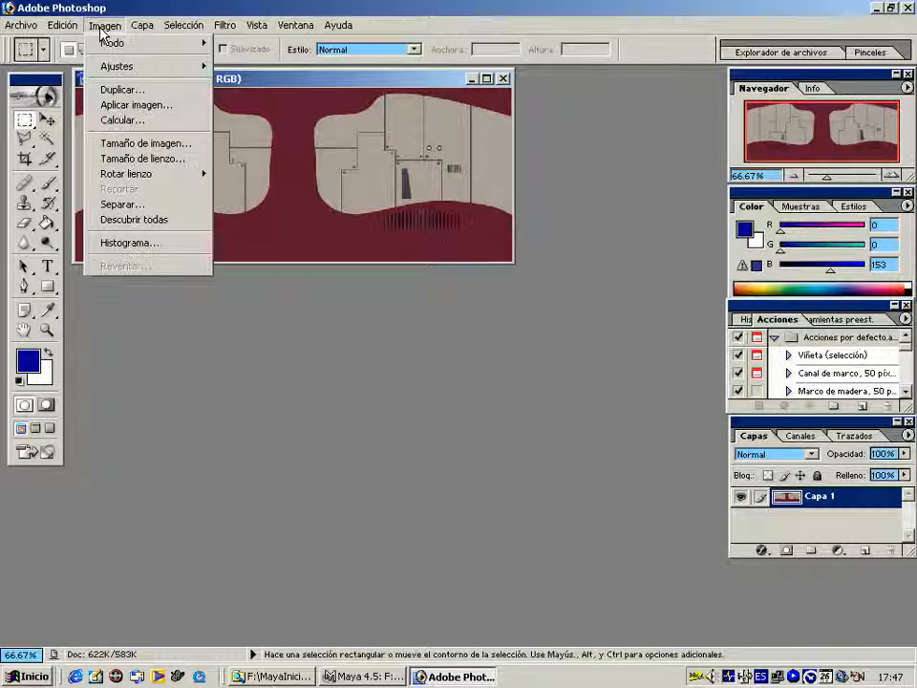
left_click(137, 150)
left_click_drag(283, 188, 351, 284)
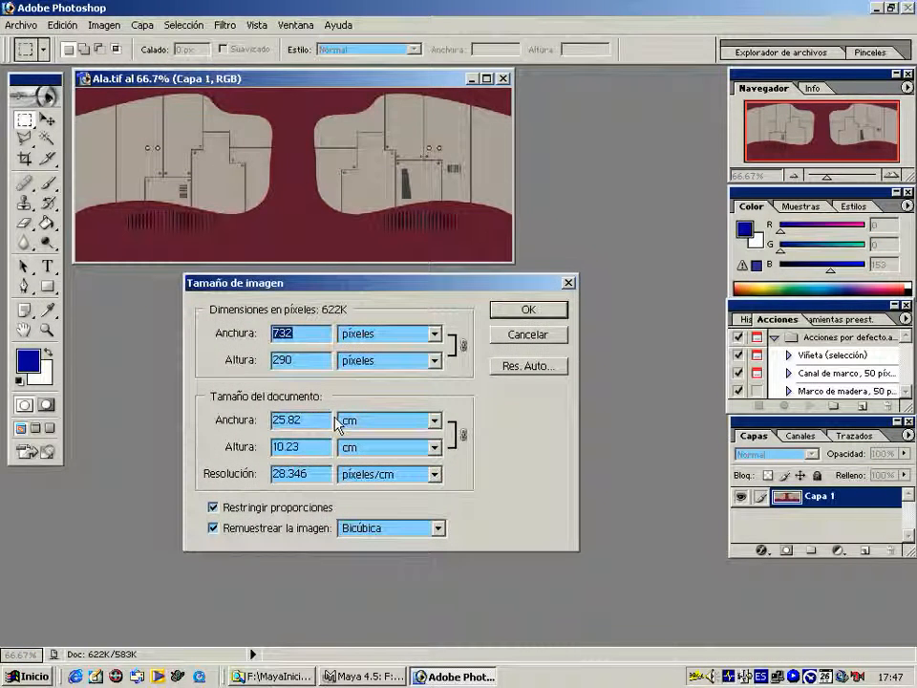
left_click(384, 473)
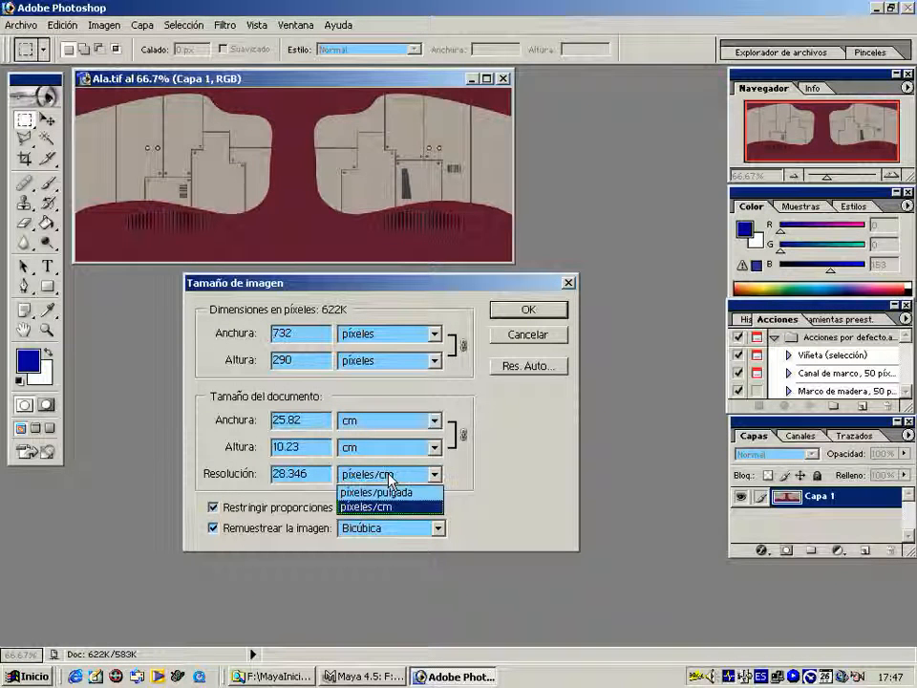
left_click(392, 475)
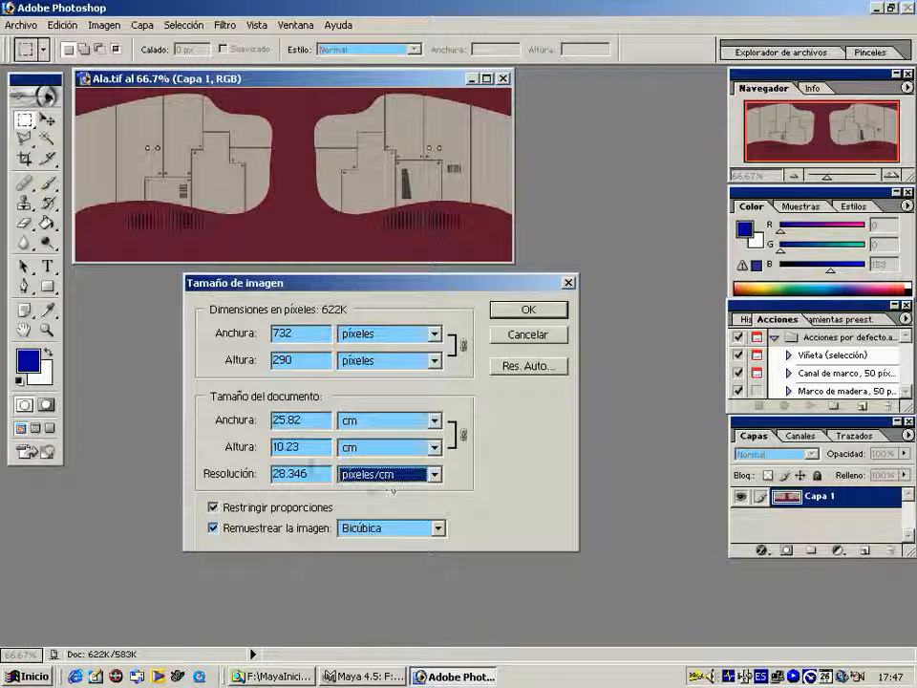
left_click(371, 481)
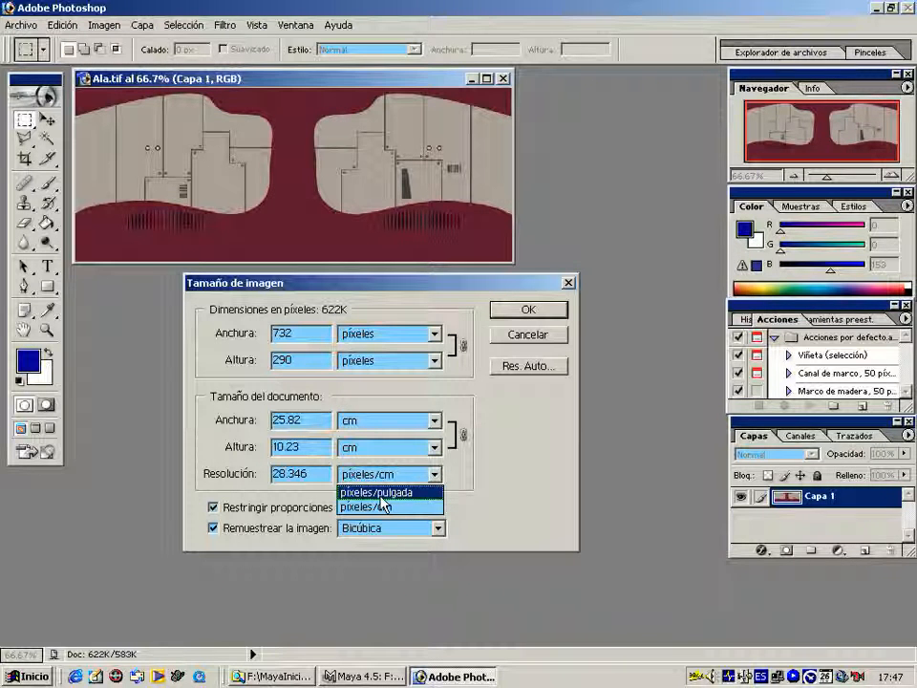
left_click(381, 494)
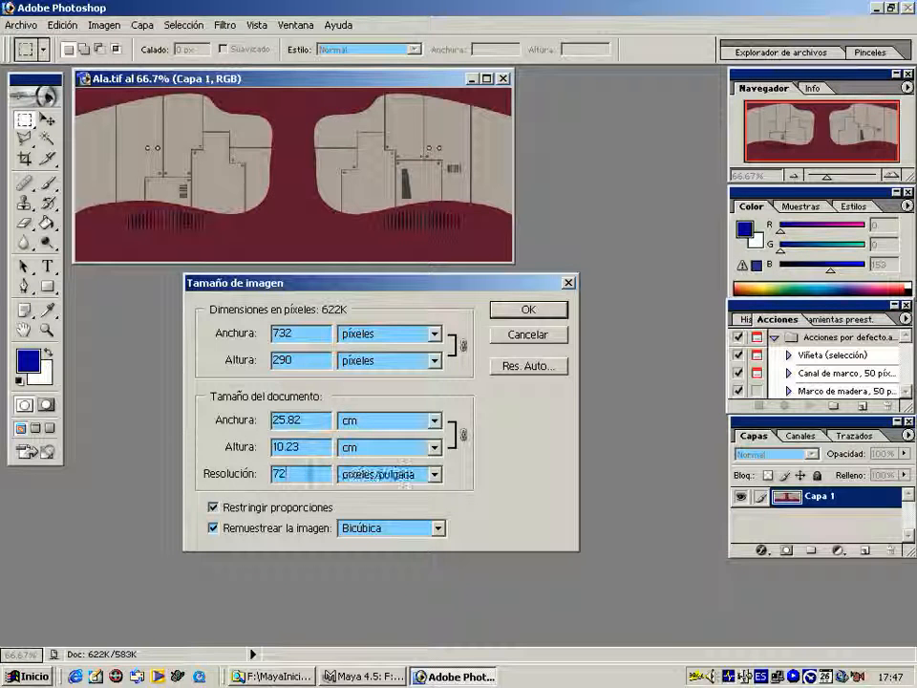
left_click_drag(300, 474, 261, 474)
left_click(299, 475)
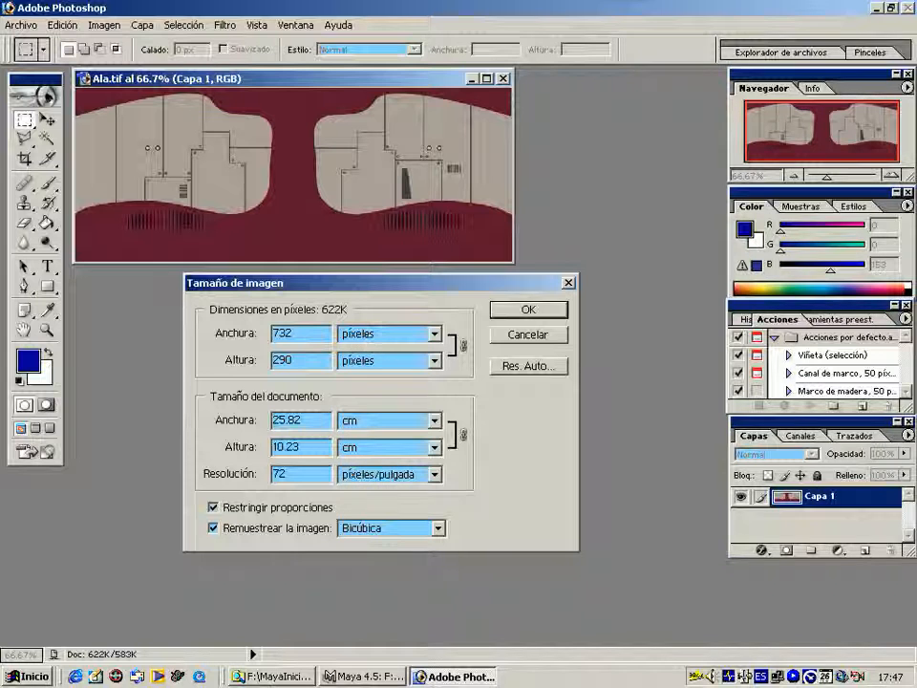
- Resize Ala.tif to 50 percent of its pixel width and height, keeping proportions constrained and bicubic resampling
left_click(365, 334)
left_click(365, 352)
left_click(364, 361)
left_click(362, 380)
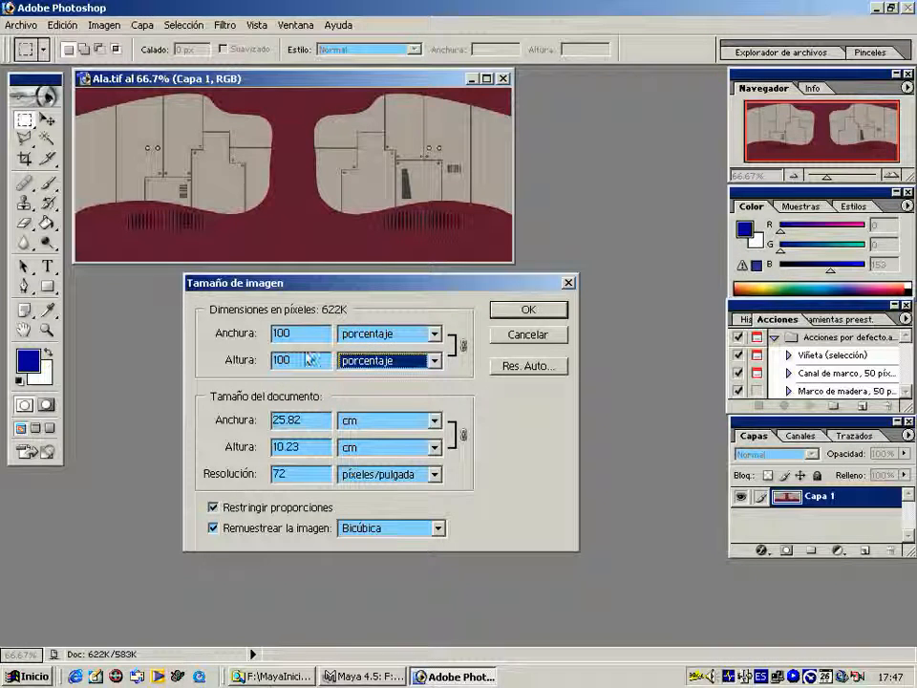
double_click(303, 333)
type("50")
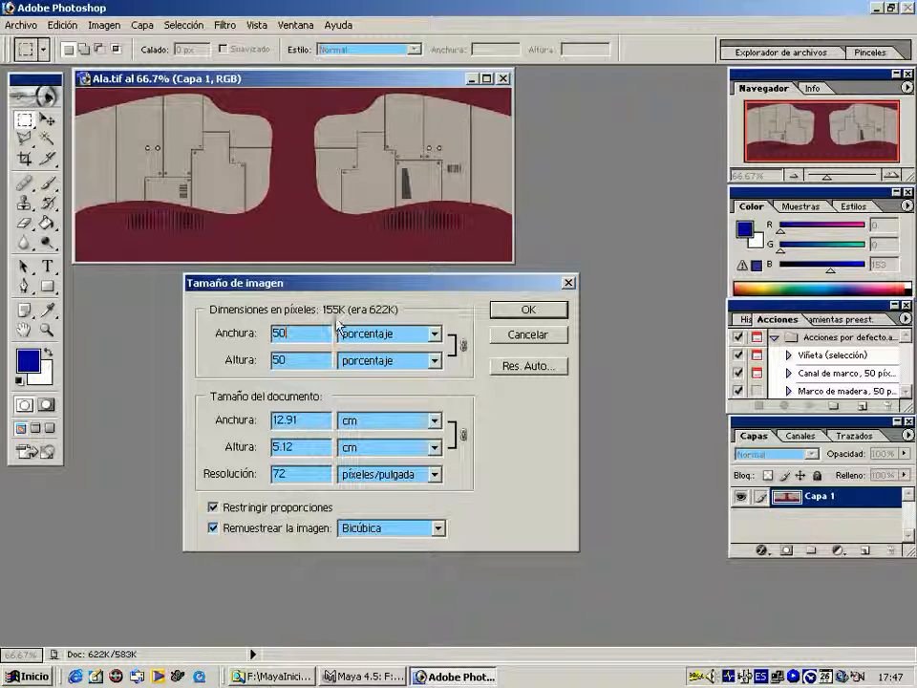
type(".")
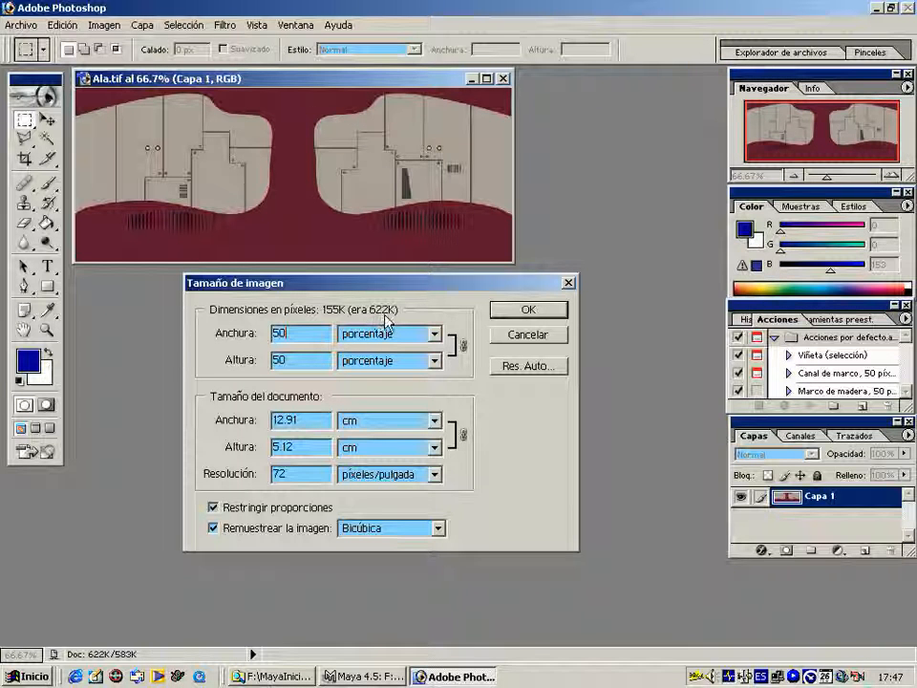
type(",")
key("alt+Tab")
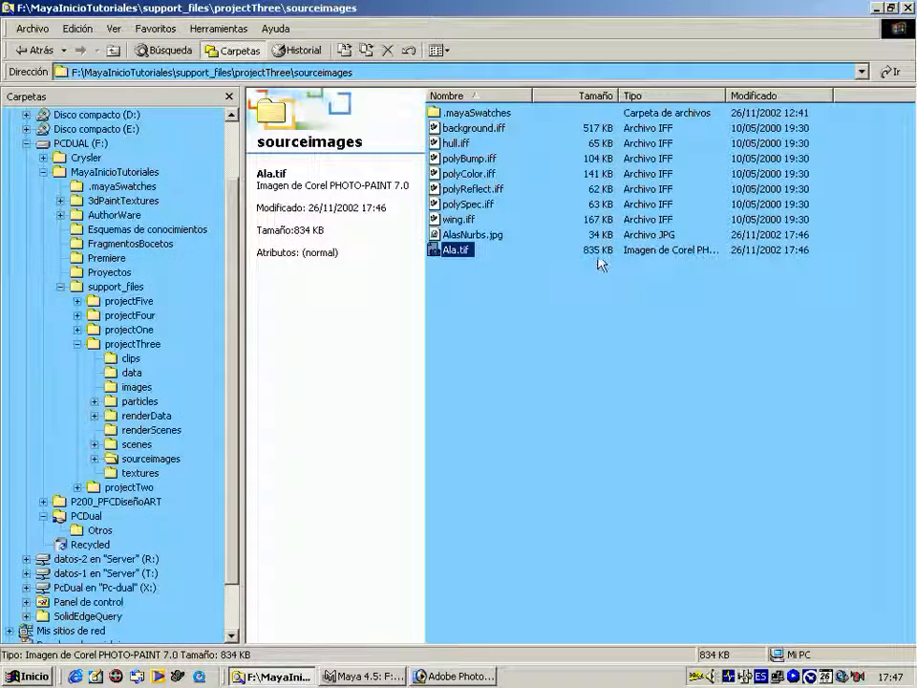
key("alt+Tab")
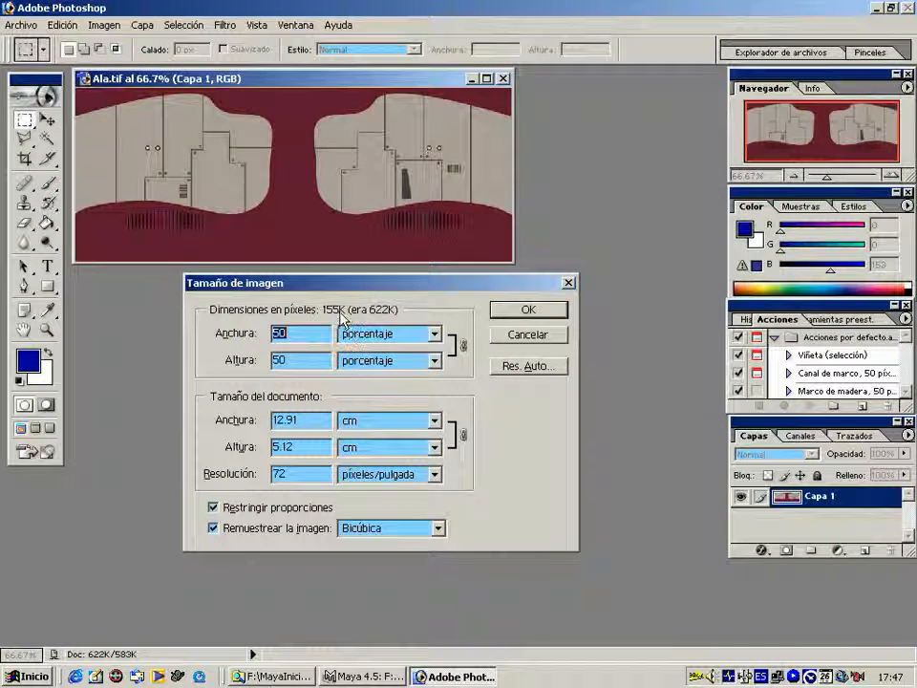
left_click(511, 311)
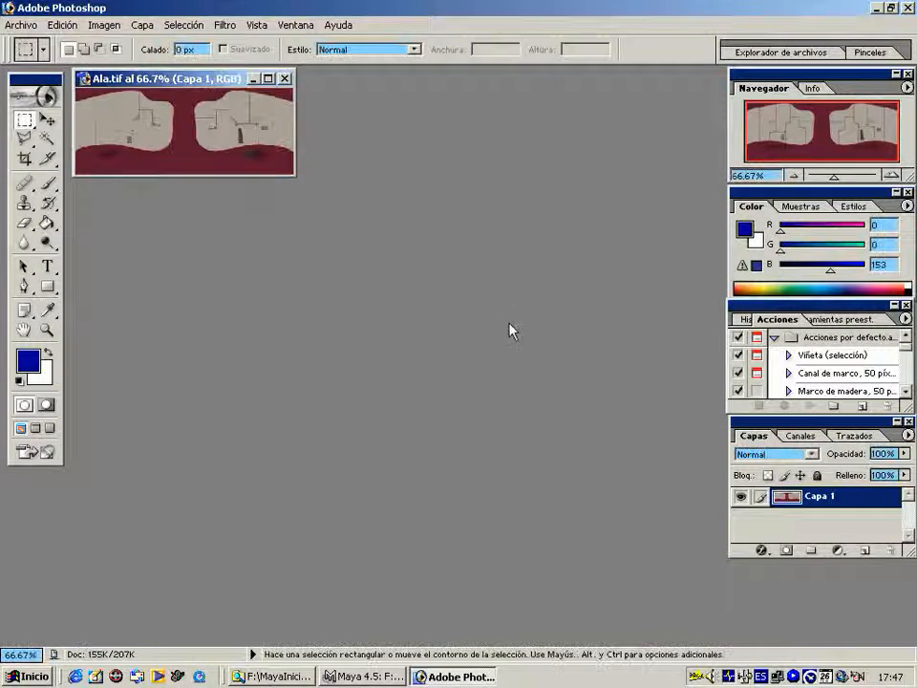
- Close Ala.tif, saving the resized image, and switch to Windows Explorer
left_click(284, 79)
left_click(377, 268)
key("alt+Tab")
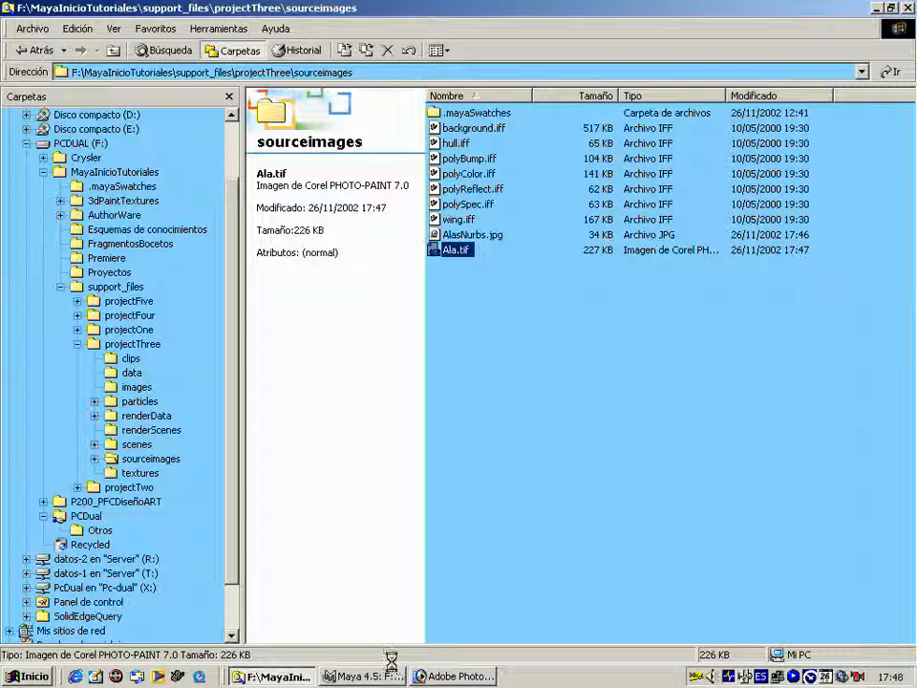
- Delete AlasNurbs.jpg from the sourceimages folder and the stray polyColor.iff from the projectThree folder
left_click(470, 236)
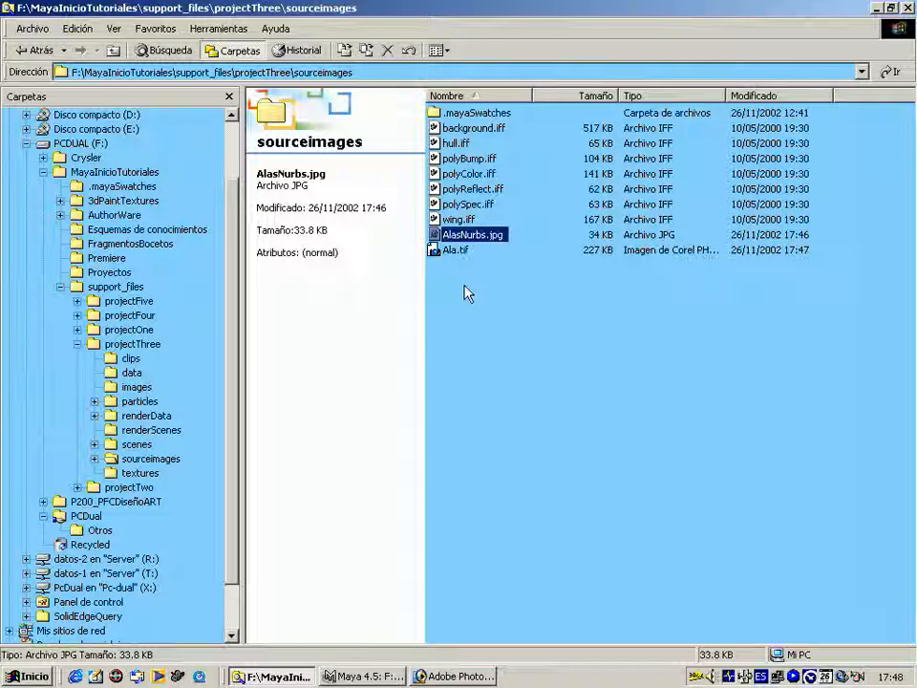
key("Delete")
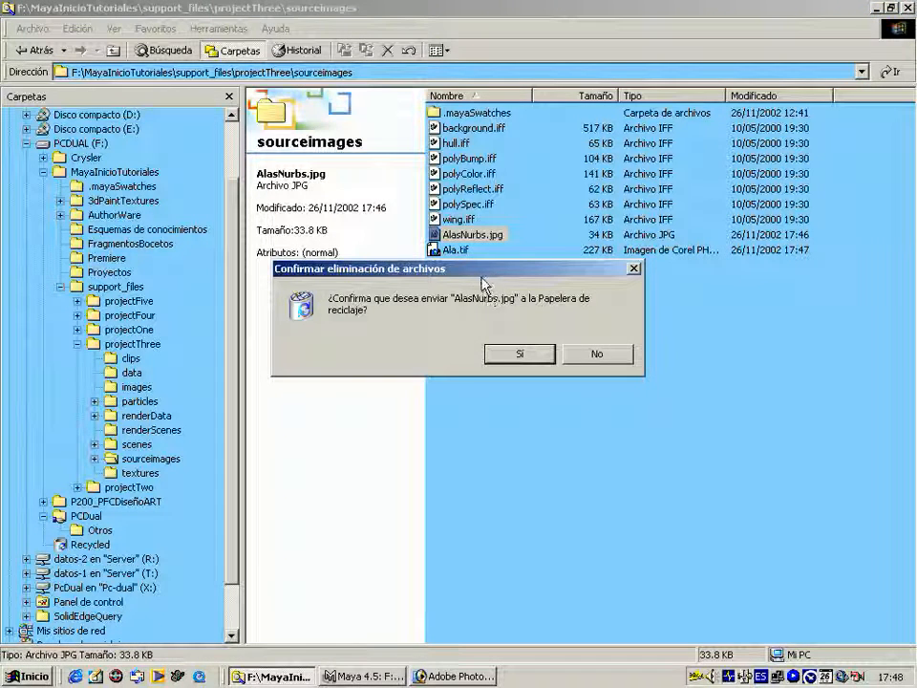
key("Return")
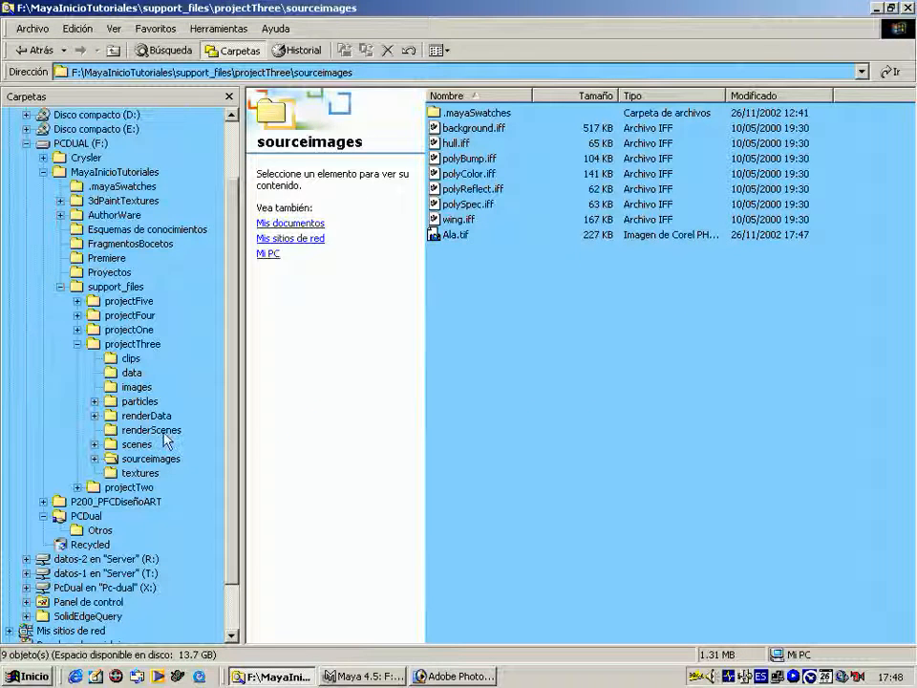
left_click(103, 345)
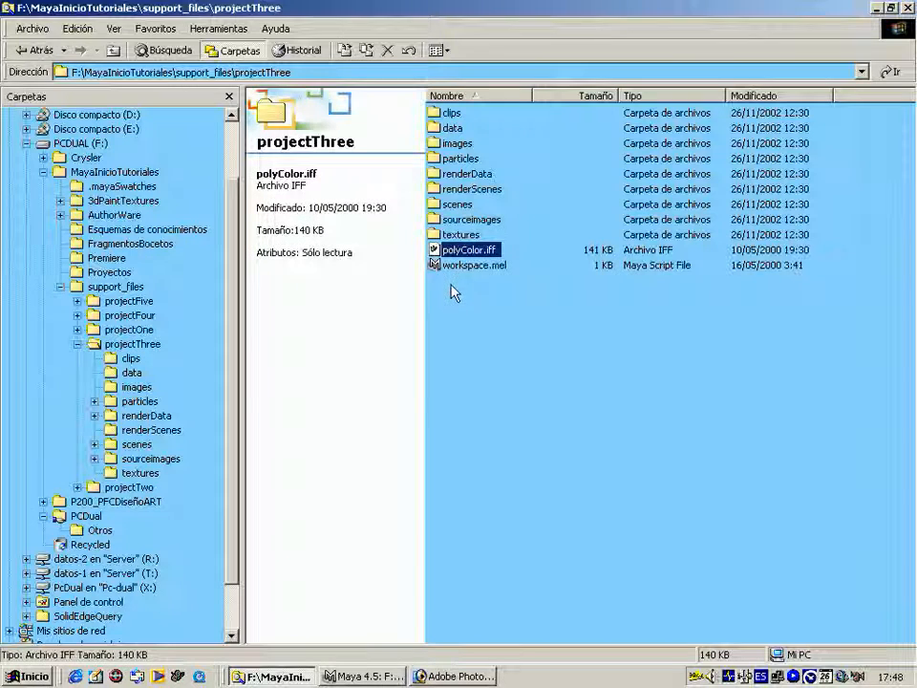
key("Delete")
key("Return")
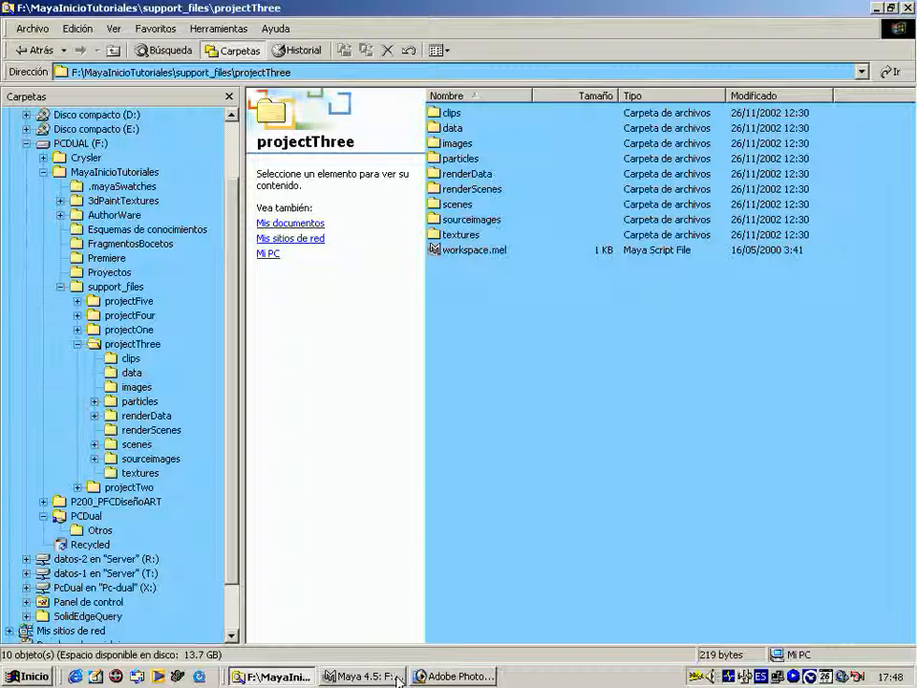
- Switch to Maya and load sourceimages\Ala.tif as the image of the file2 wing texture node
left_click(363, 677)
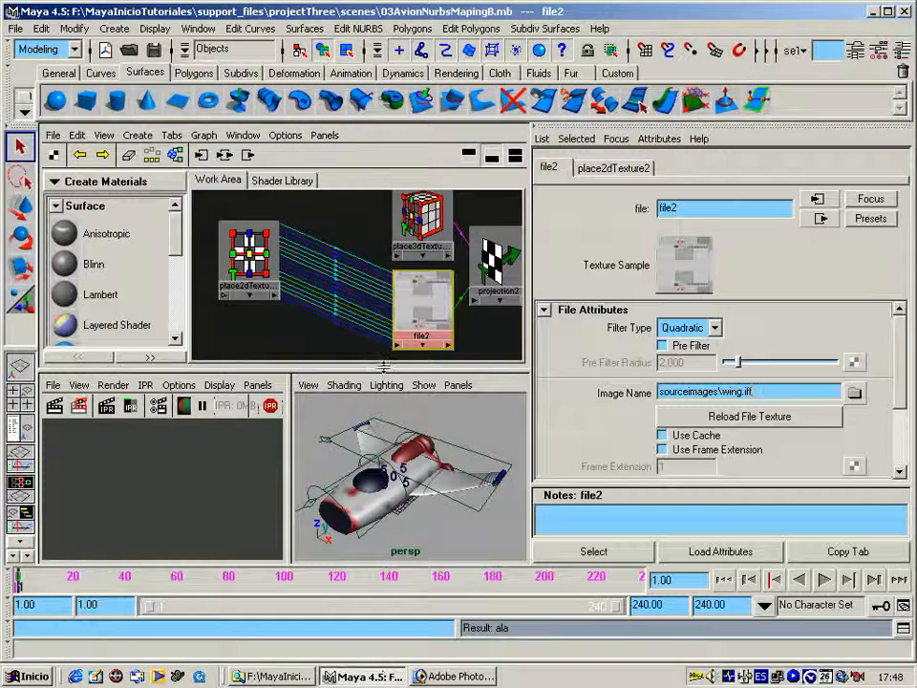
left_click(417, 309)
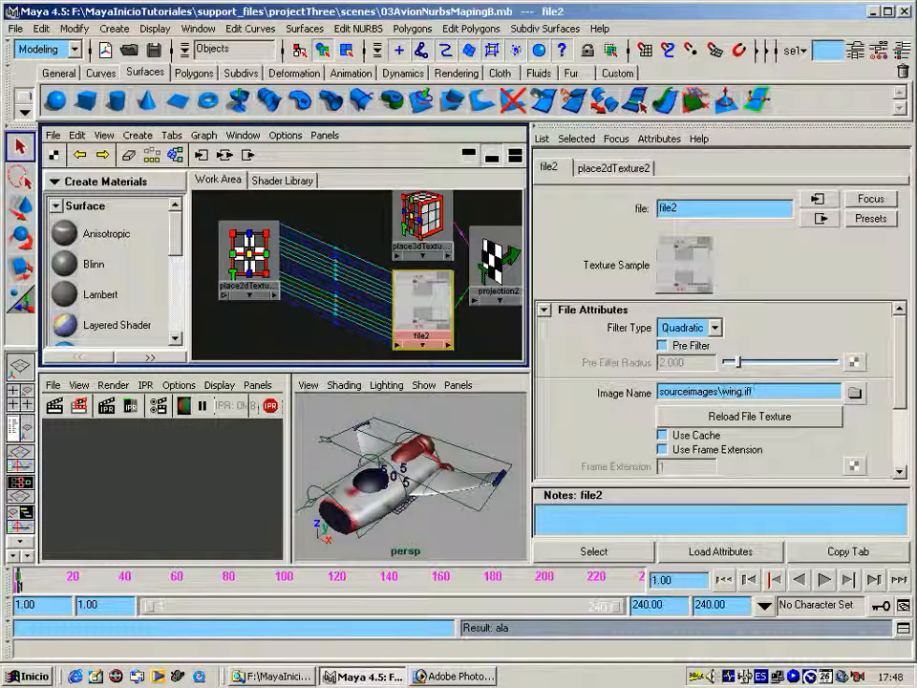
left_click(854, 392)
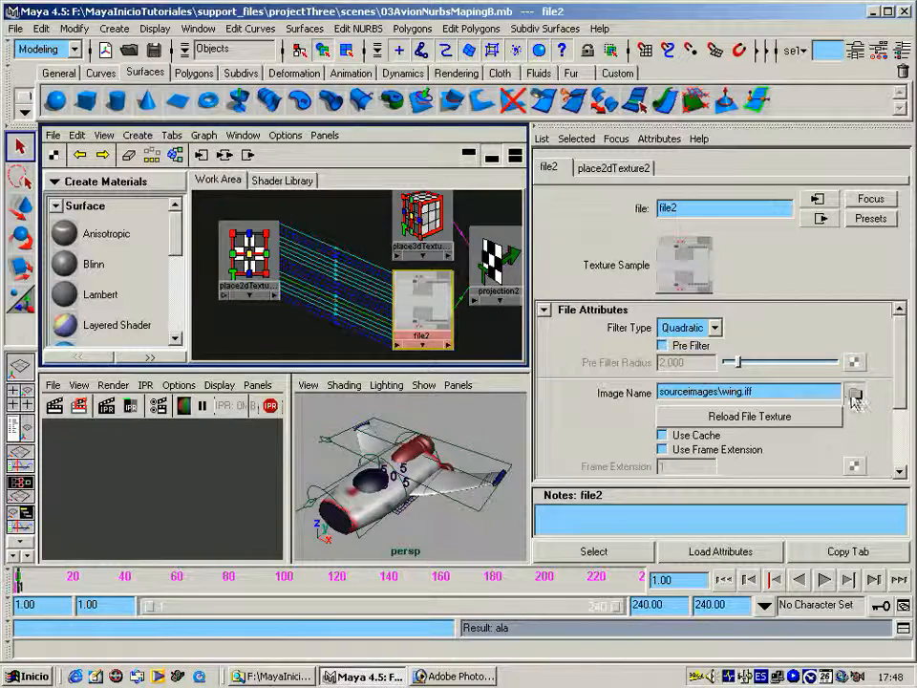
left_click(304, 295)
left_click(591, 414)
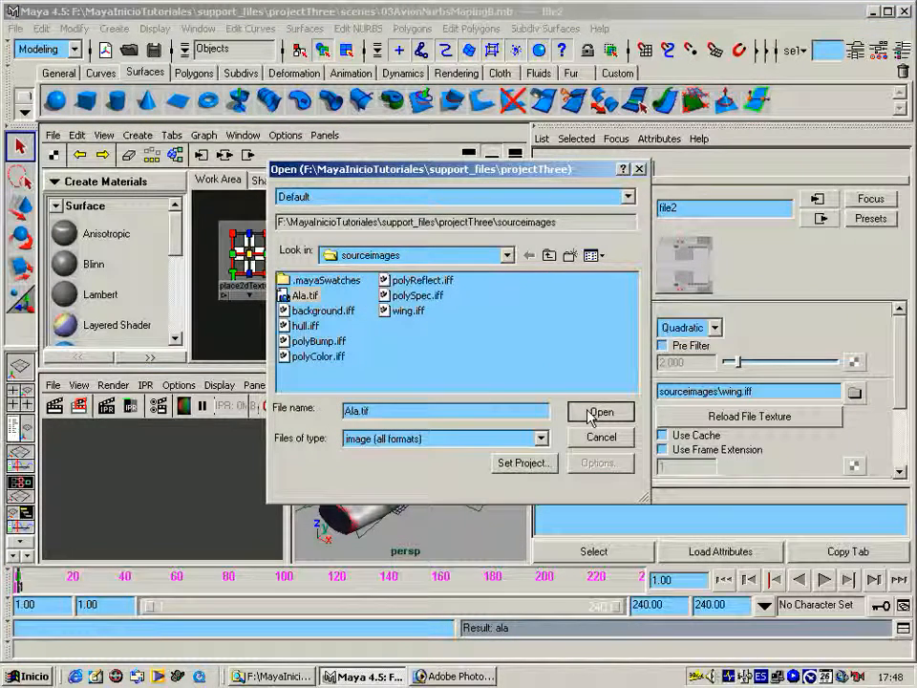
left_click(598, 412)
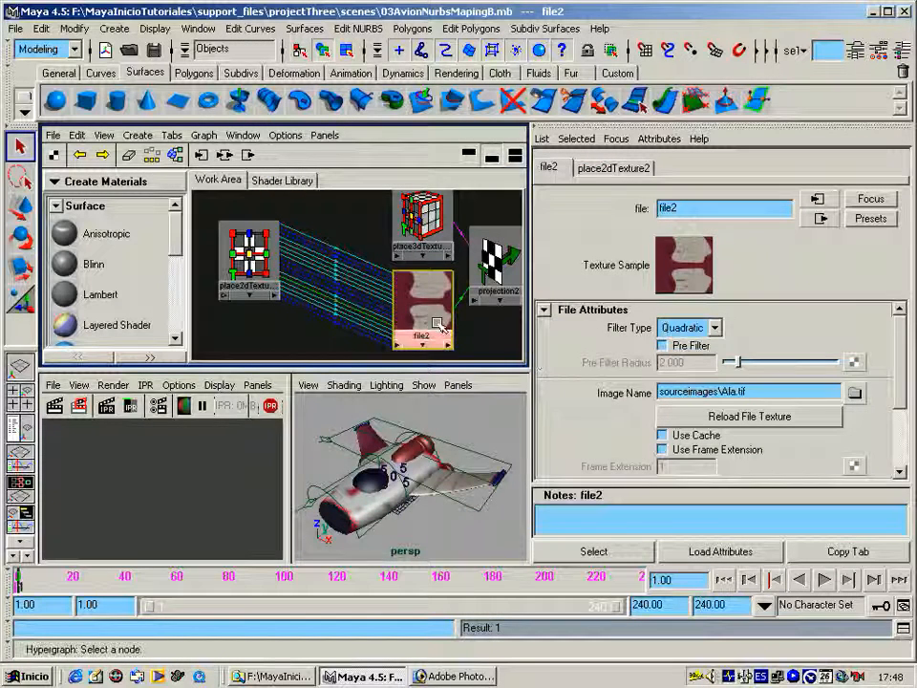
- Reposition the place2dTexture2 node in the wing shading network and set its Rotate Frame to 0
right_click_drag(432, 323, 281, 303, "alt")
right_click_drag(383, 311, 370, 321, "alt")
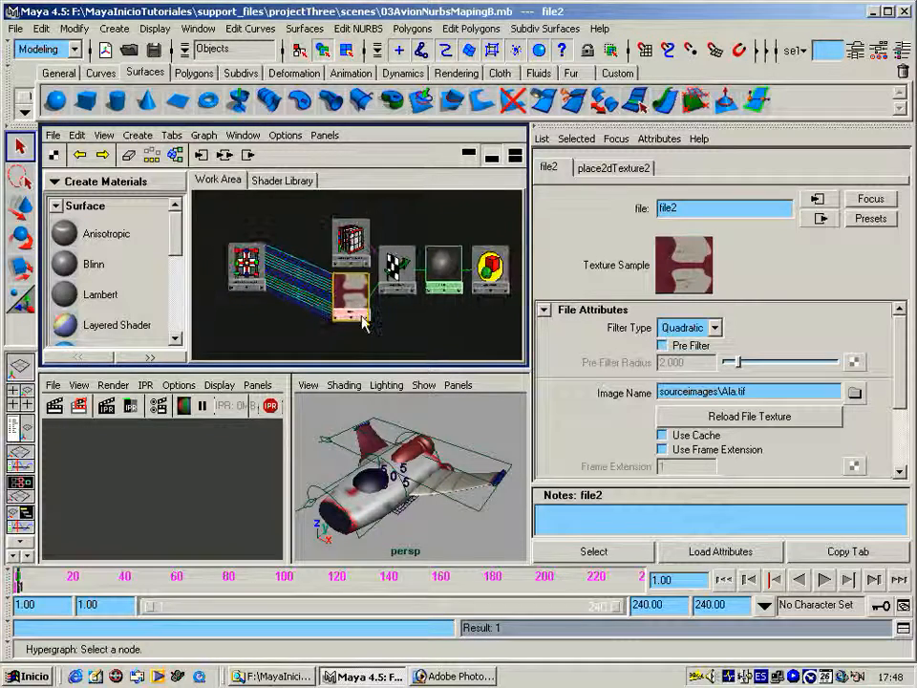
left_click(390, 471, "alt")
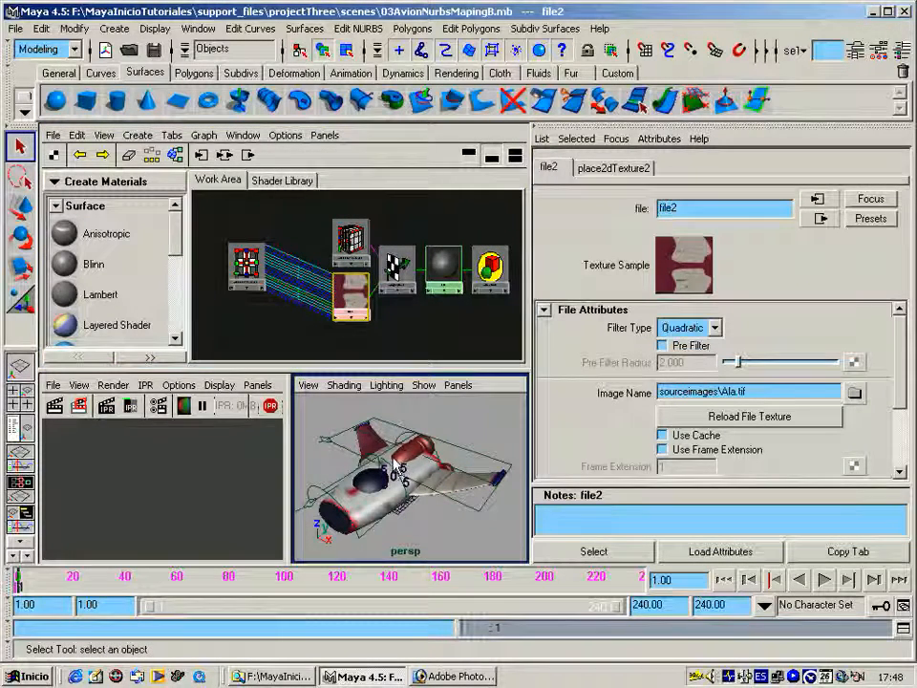
left_click(445, 432)
key("space")
mouse_move(295, 329)
left_mouse_down("alt")
mouse_move(338, 344)
mouse_move(297, 348)
left_mouse_up("alt")
key("space")
left_click_drag(246, 268, 261, 296)
left_click_drag(690, 389, 632, 397)
type("0")
key("Return")
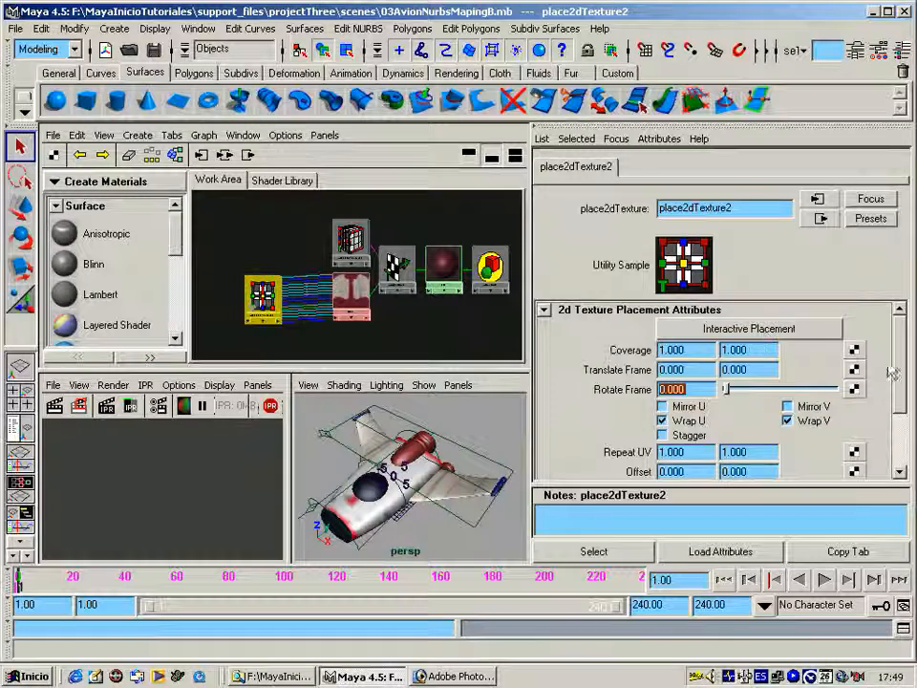
scroll(876, 374, "down", 3)
scroll(890, 401, "up", 3)
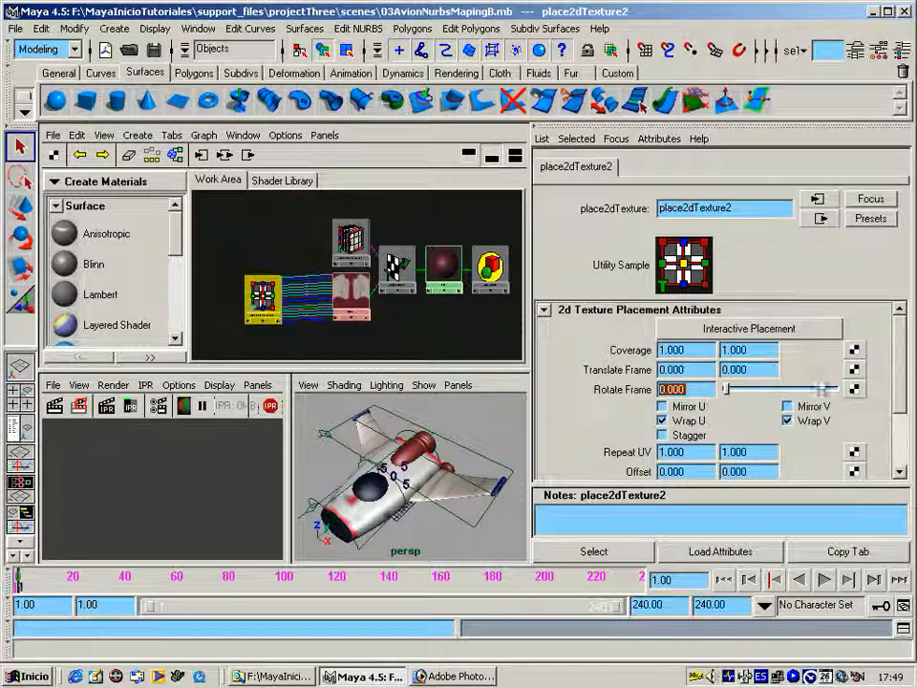
- Start interactive placement of the place3dTexture2 node and shrink the wing's planar projection from front to back
left_click(350, 241)
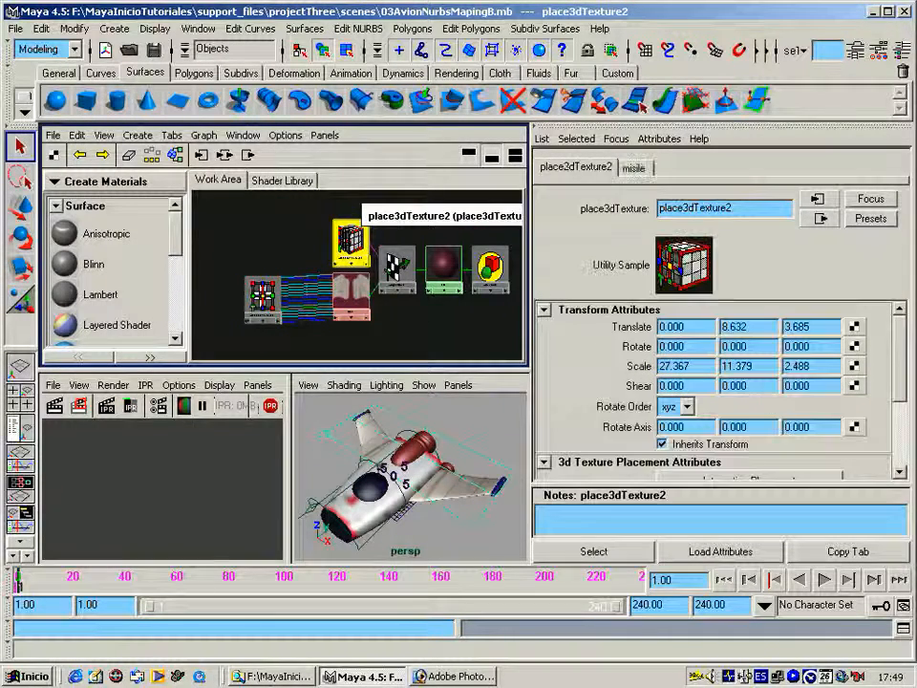
scroll(888, 373, "down", 5)
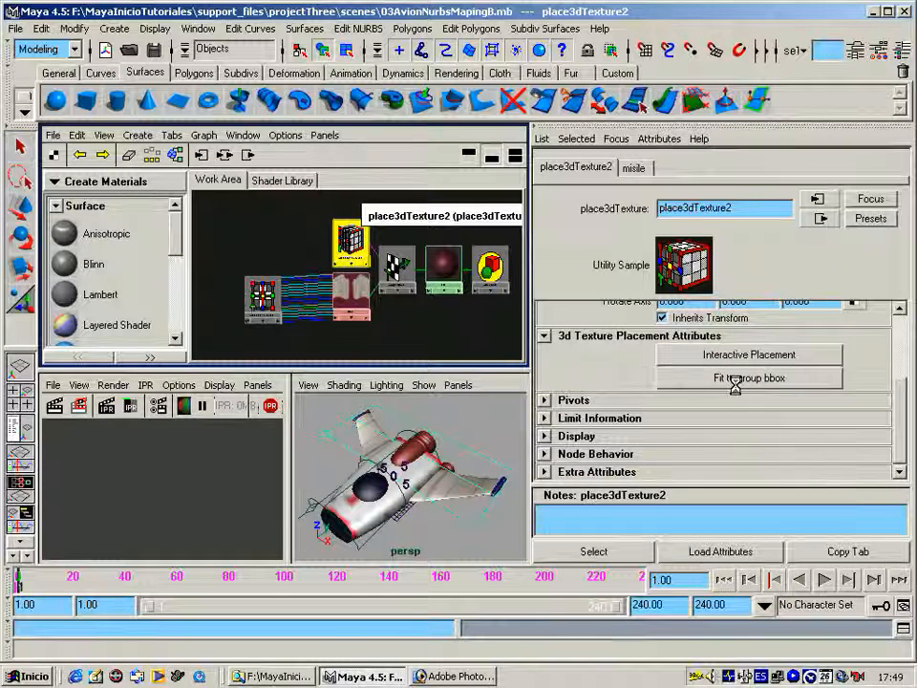
left_click(732, 384)
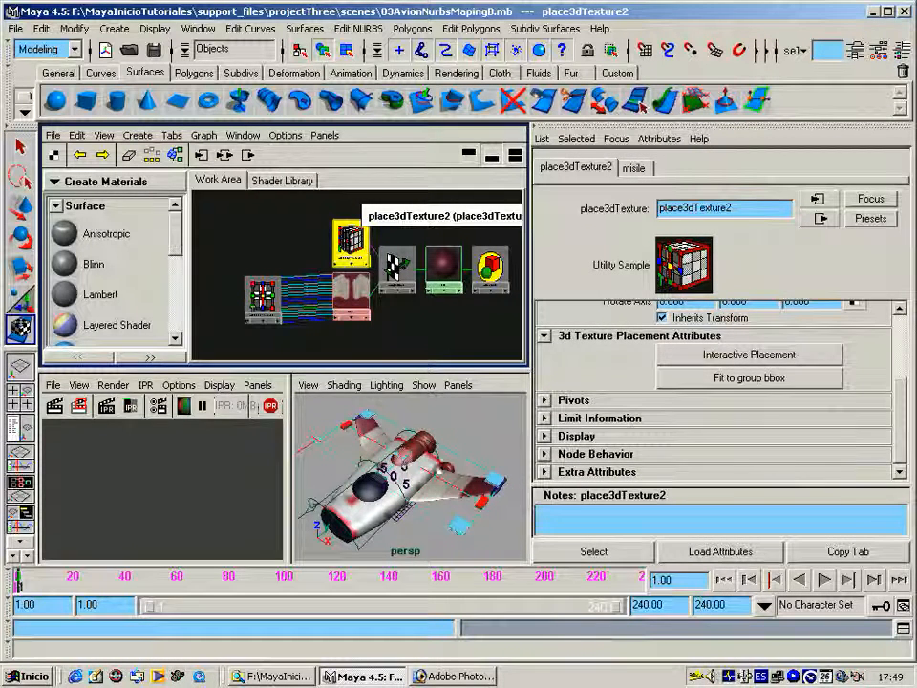
key("space")
left_click_drag(385, 402, 358, 382, "alt")
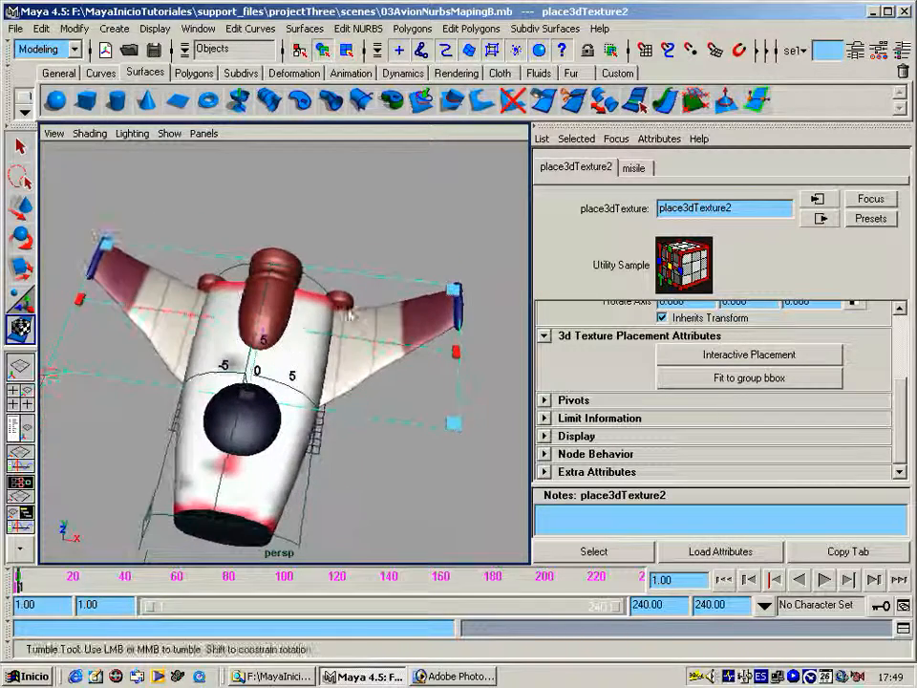
left_click_drag(239, 315, 258, 371, "alt")
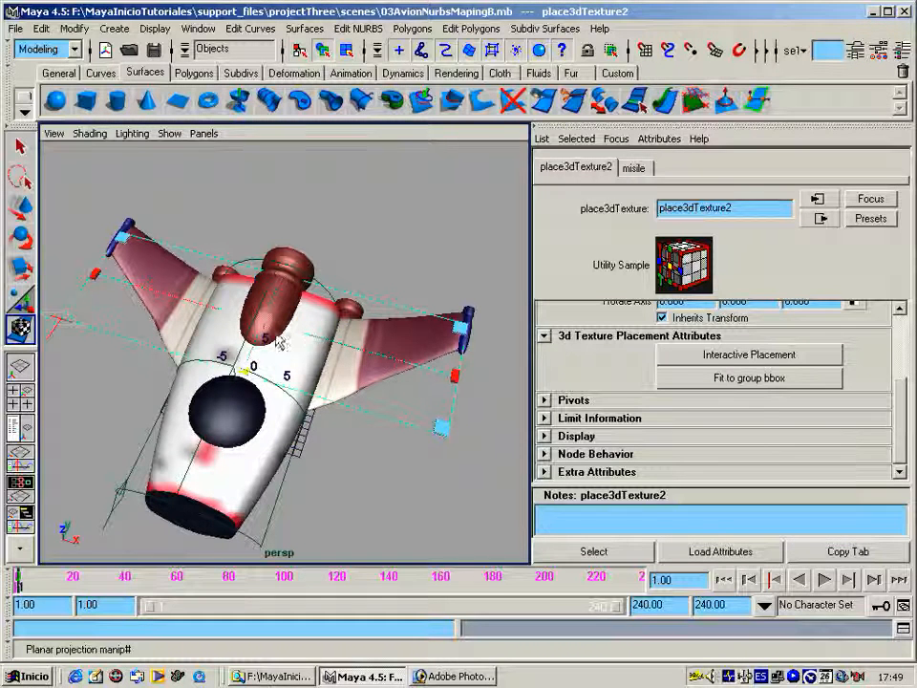
left_click_drag(348, 408, 327, 394, "alt")
middle_click_drag(314, 381, 314, 372, "alt")
mouse_move(313, 373)
left_mouse_down("alt")
mouse_move(338, 404)
mouse_move(318, 376)
left_mouse_up("alt")
middle_click_drag(318, 375, 318, 376, "alt")
left_click_drag(318, 375, 327, 378, "alt")
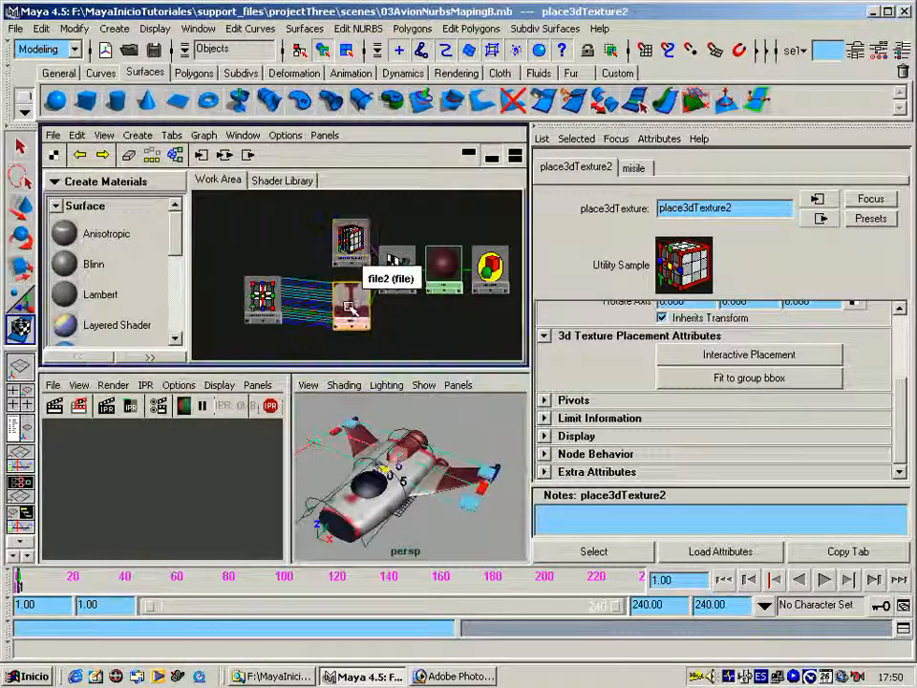
- Try Rotate Frame values of 90, 180 and 270 on the place2dTexture2 node
left_click(350, 308)
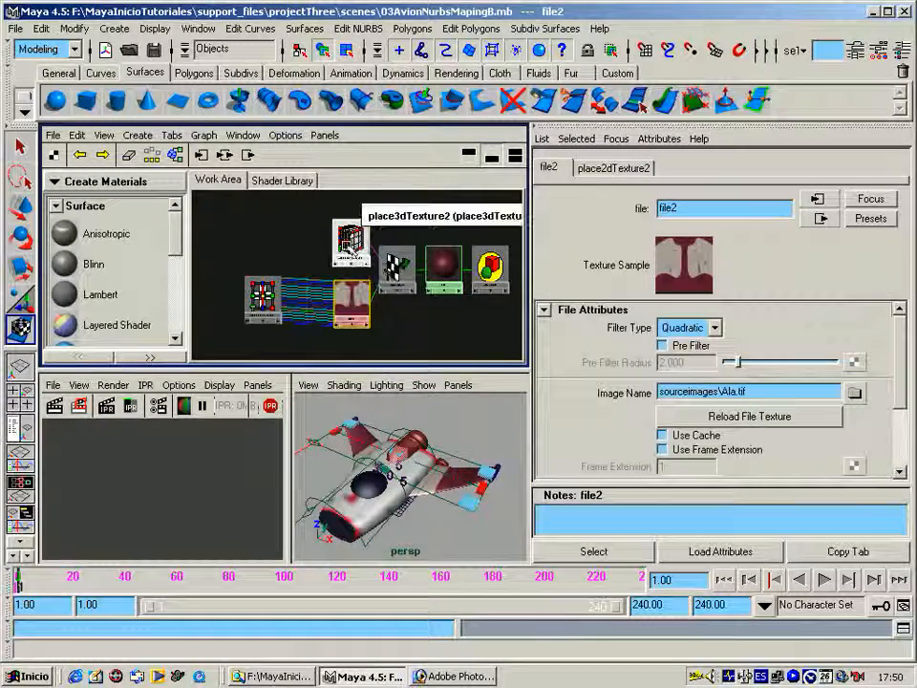
left_click(262, 296)
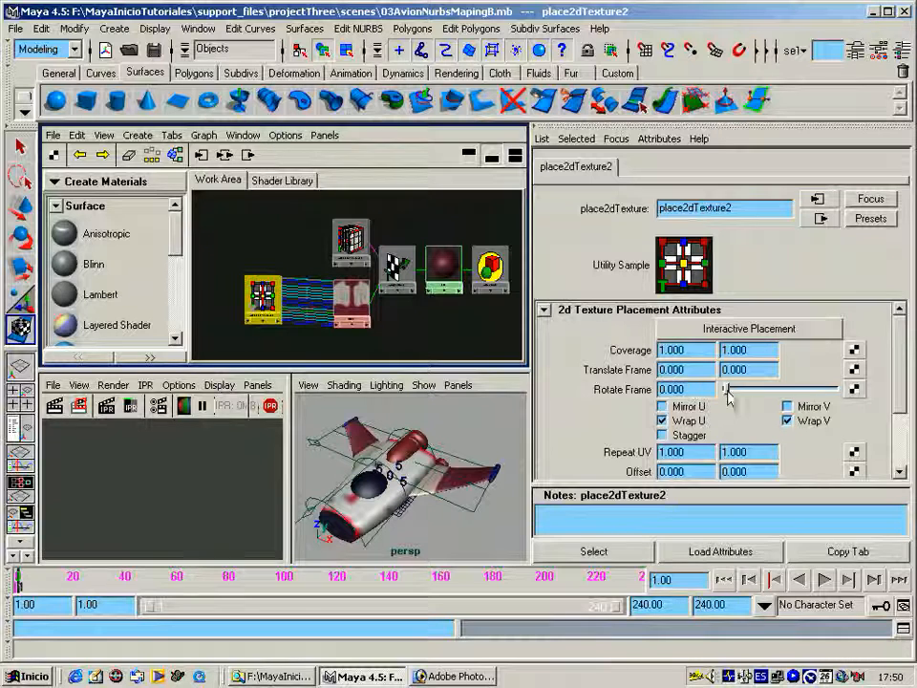
left_click_drag(726, 388, 632, 402)
type("90")
key("Return")
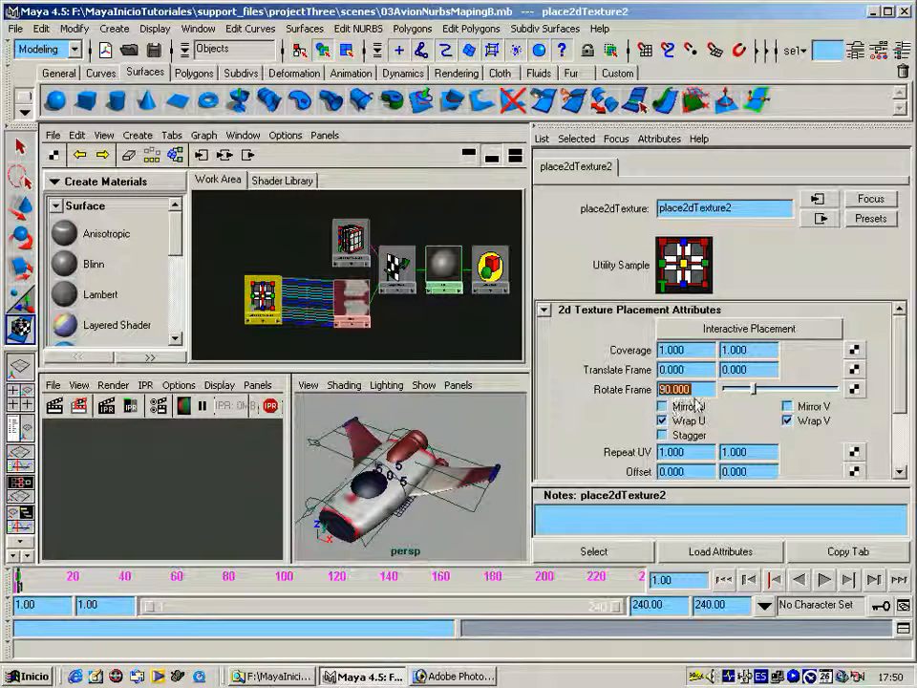
key("BackSpace")
type("180")
key("Return")
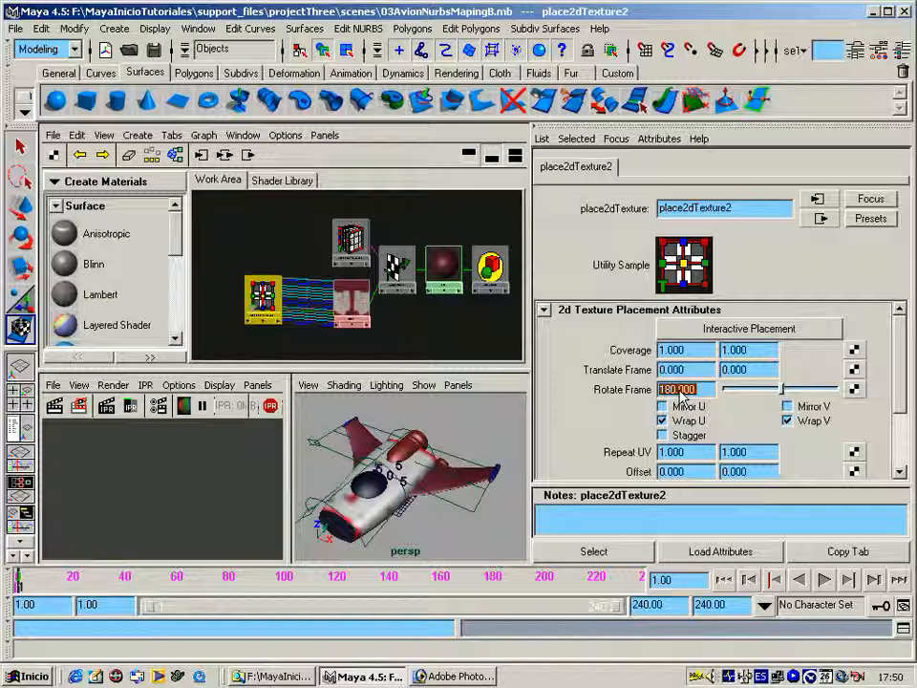
type("360")
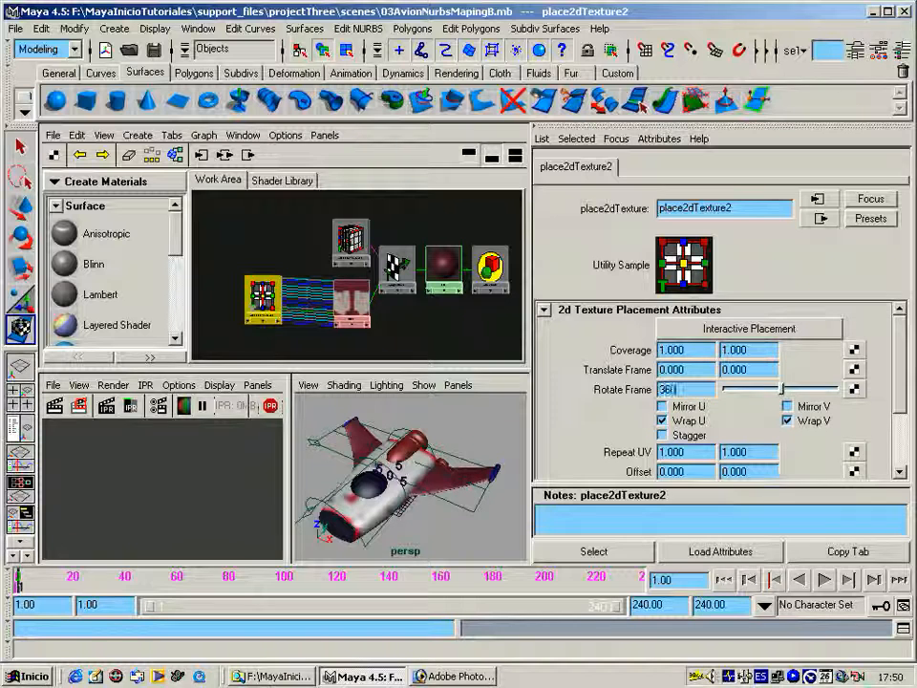
key("BackSpace")
key("BackSpace")
key("BackSpace")
type("270")
key("Return")
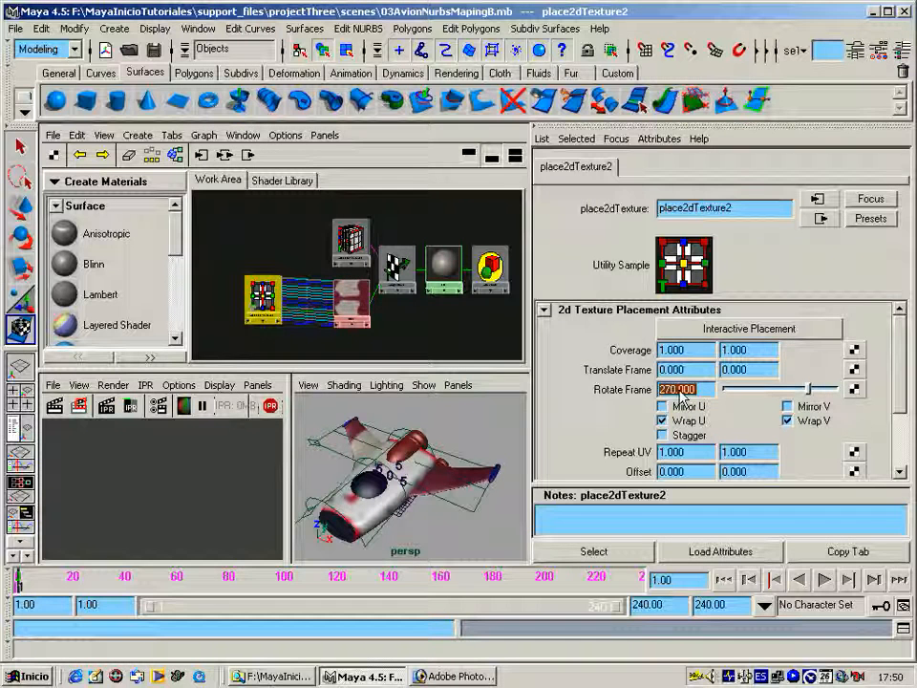
- Set the Rotate Frame of place2dTexture2 to 360 and inspect the wings in the enlarged perspective view
type("360")
key("Return")
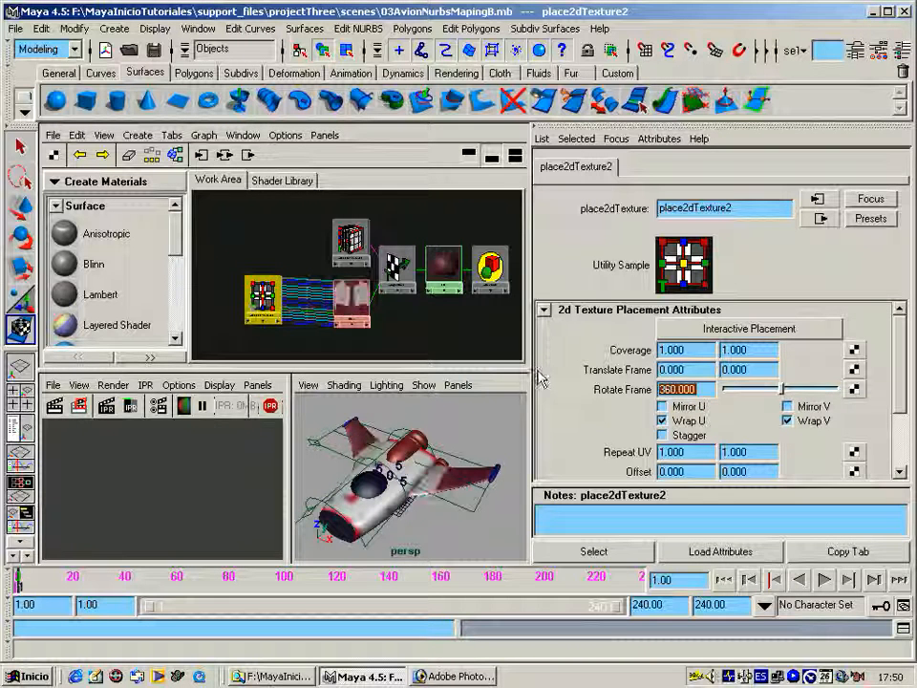
mouse_move(418, 478)
left_mouse_down("alt")
mouse_move(423, 501)
mouse_move(418, 485)
mouse_move(427, 492)
left_mouse_up("alt")
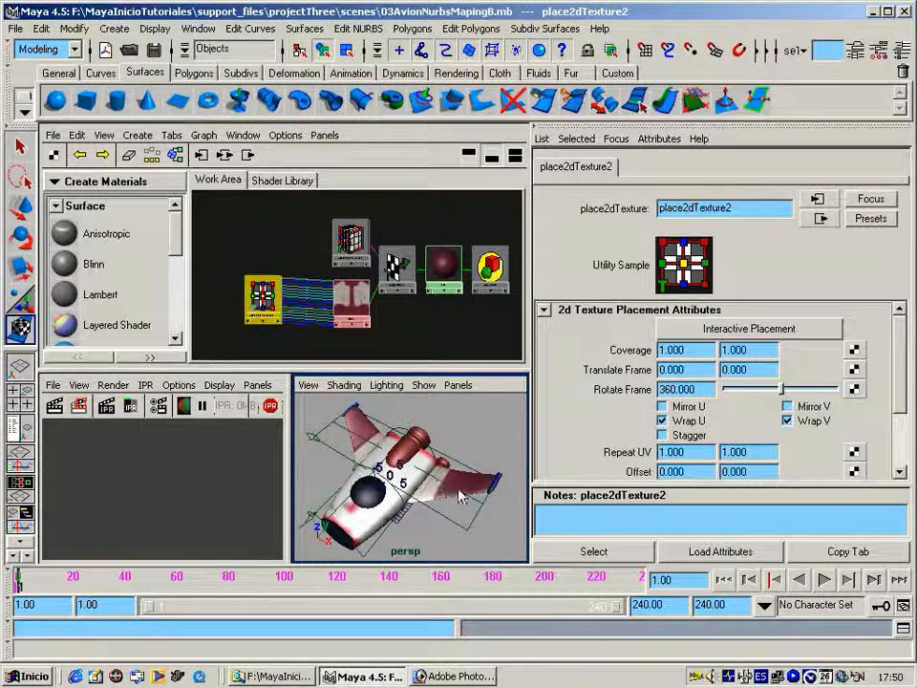
key("space")
middle_click_drag(322, 392, 443, 439, "alt")
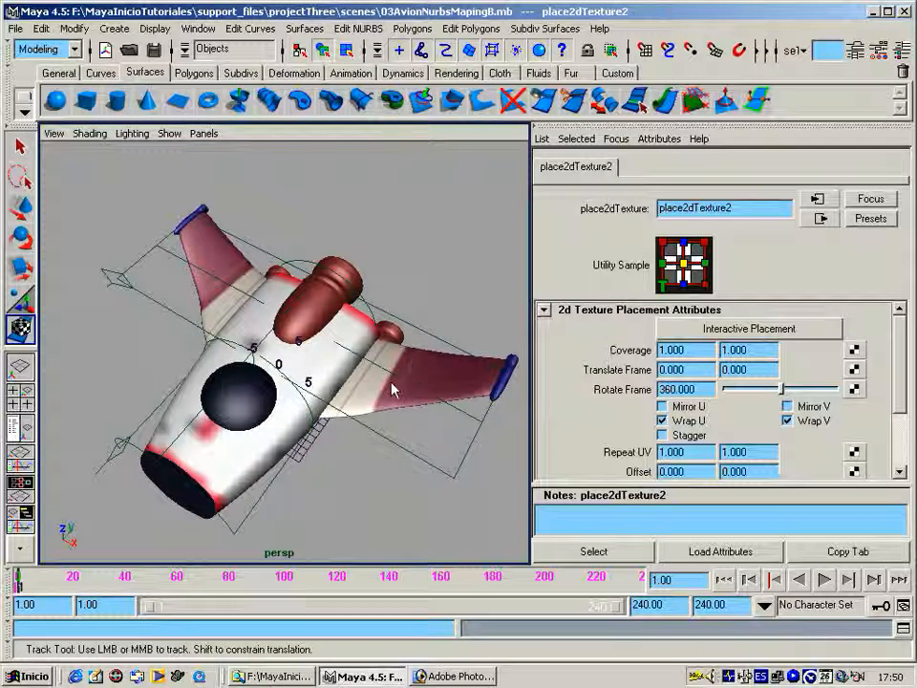
- Select the place3dTexture2 projection frame around the wings and raise it vertically to about 6.2 cm in Z
left_click(481, 430)
right_click_drag(435, 435, 320, 375, "alt")
left_click_drag(387, 369, 410, 334)
right_click_drag(410, 333, 367, 370, "alt")
left_click_drag(368, 370, 315, 375, "alt")
right_click_drag(315, 375, 291, 380, "alt")
mouse_move(291, 380)
middle_mouse_down("alt")
mouse_move(229, 380)
mouse_move(378, 352)
mouse_move(308, 377)
middle_mouse_up("alt")
right_click_drag(309, 378, 256, 389, "alt")
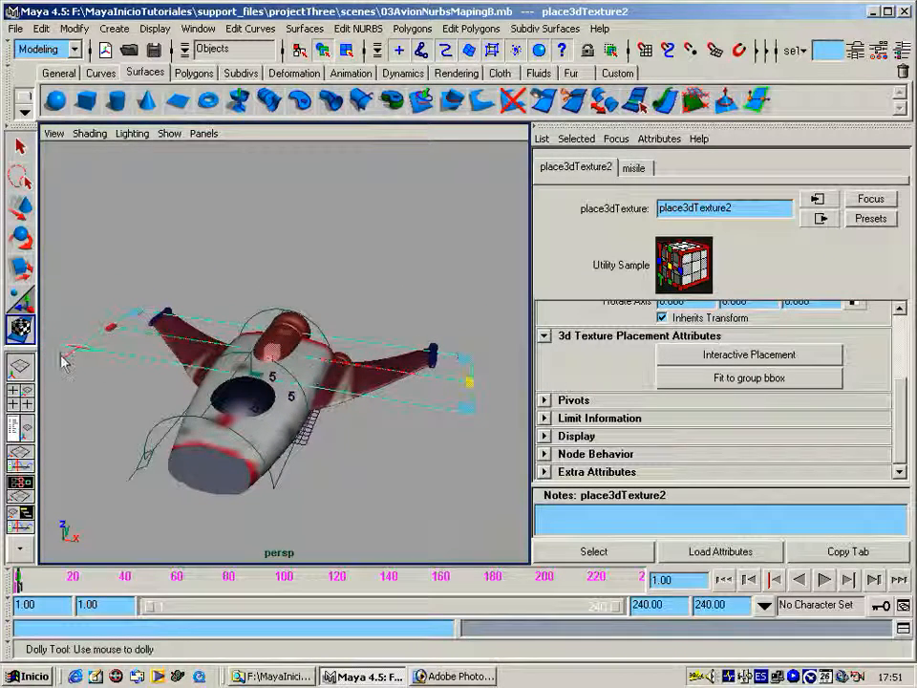
key("t")
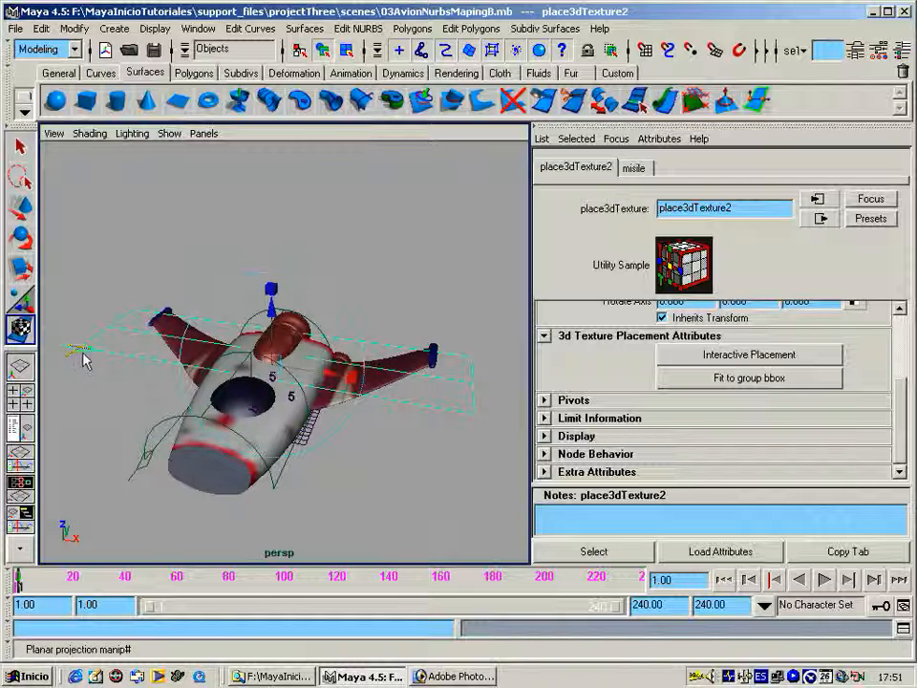
left_click_drag(270, 313, 269, 292)
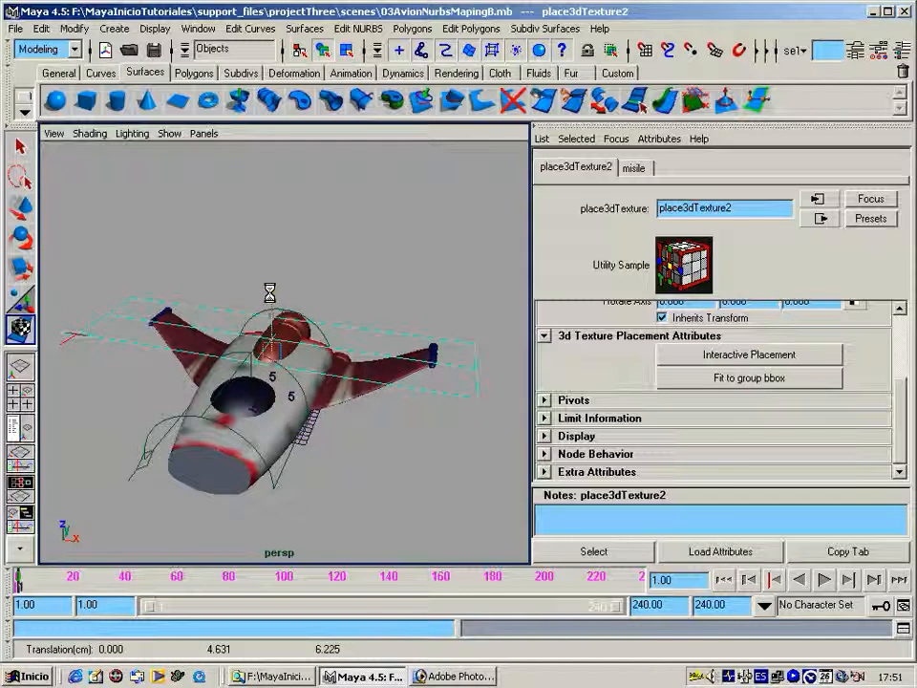
- Stretch the wing projection frame from front to back and narrow its width to just inside the wing tips
left_click_drag(290, 368, 248, 407)
key("t")
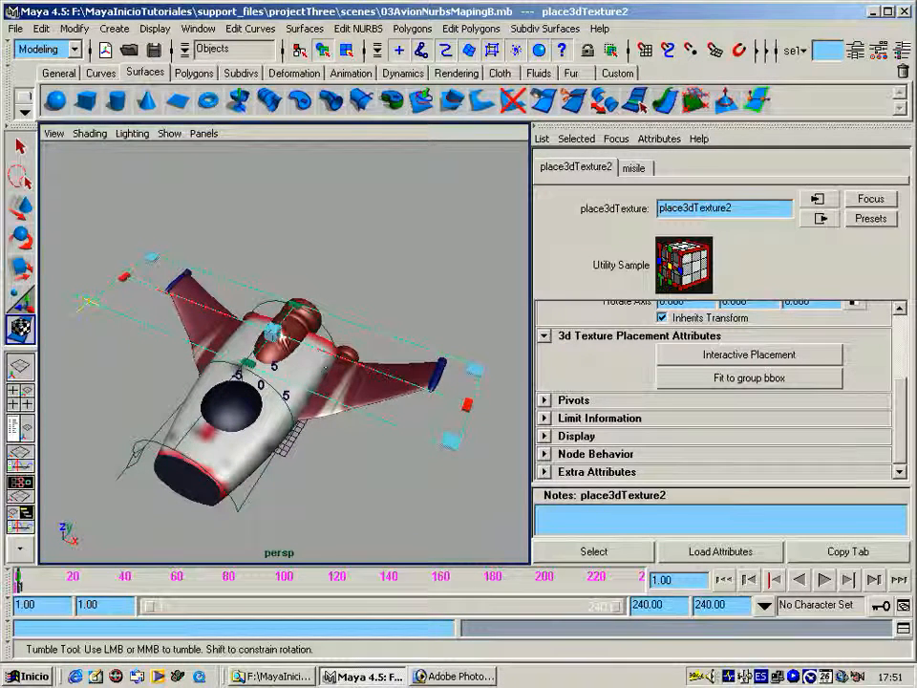
left_click(294, 305)
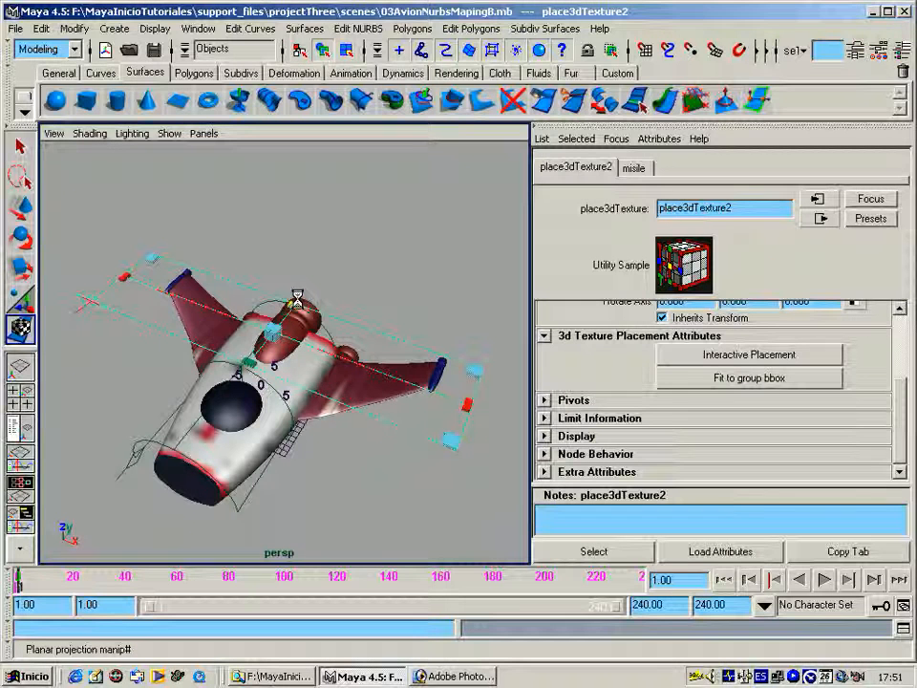
left_click_drag(298, 298, 316, 277)
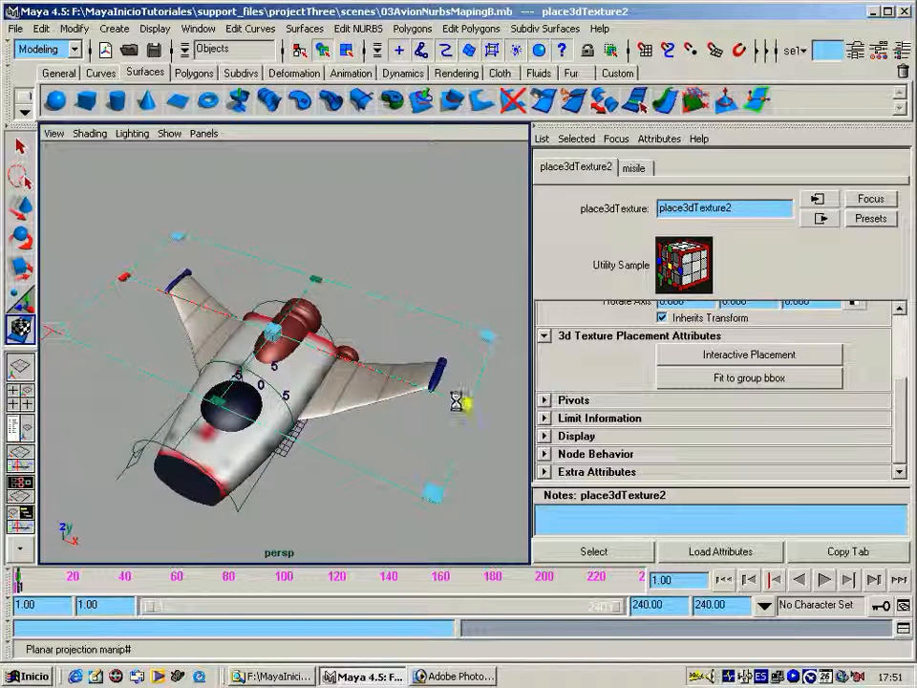
left_click_drag(442, 398, 411, 390)
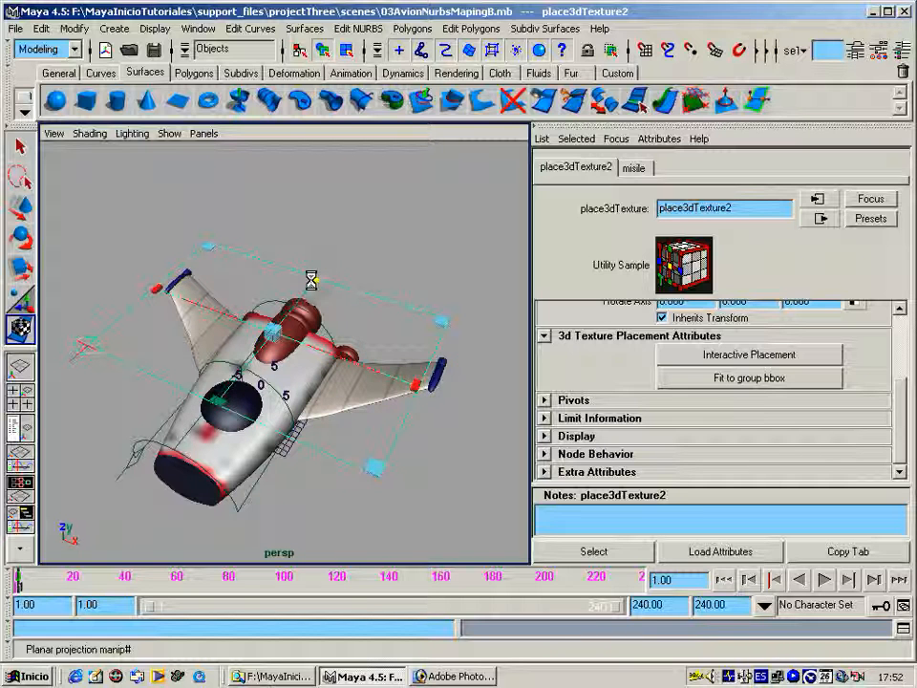
left_click_drag(308, 286, 306, 284)
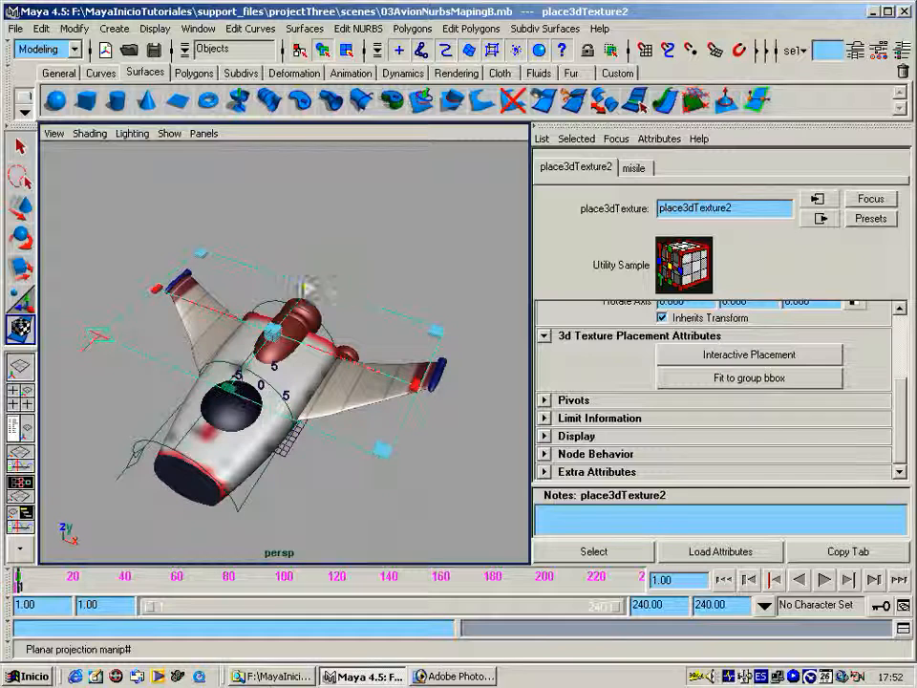
- Examine the mapped wing texture from above and from the underside of the plane
left_click(419, 259)
left_click_drag(419, 260, 358, 221, "alt")
left_click_drag(341, 299, 361, 327, "alt")
right_click_drag(333, 326, 451, 342, "alt")
middle_click_drag(401, 340, 372, 319, "alt")
left_click_drag(350, 339, 367, 354, "alt")
middle_click_drag(366, 354, 391, 359, "alt")
right_click_drag(390, 358, 334, 355, "alt")
left_click_drag(405, 338, 282, 399, "alt")
left_click(283, 399)
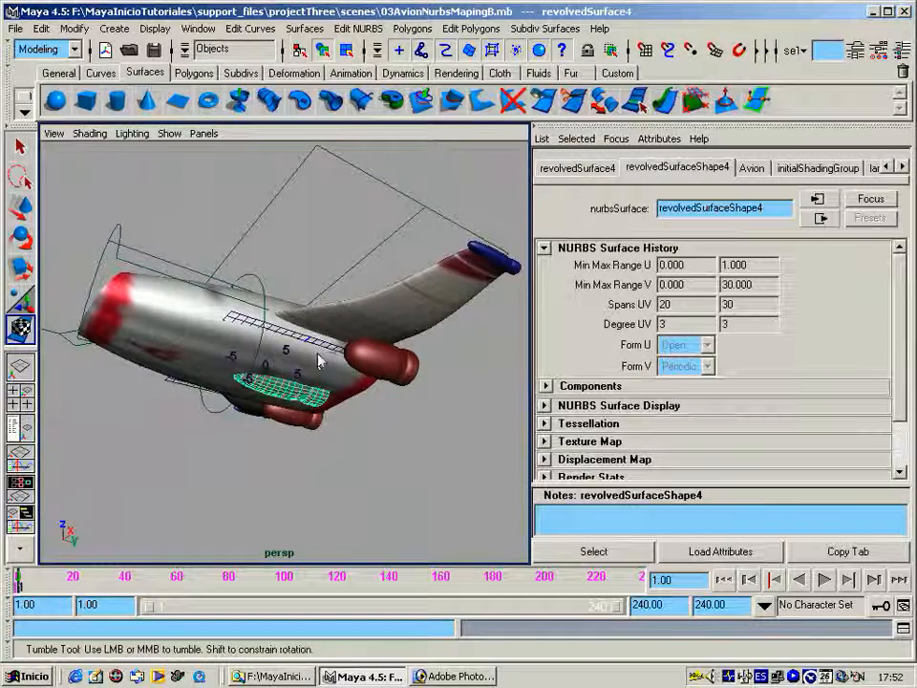
left_click_drag(308, 344, 338, 328, "alt")
- Compare the Hypershade's top-only, bottom-only and combined tab layouts, ending on the Shader Library
key("space")
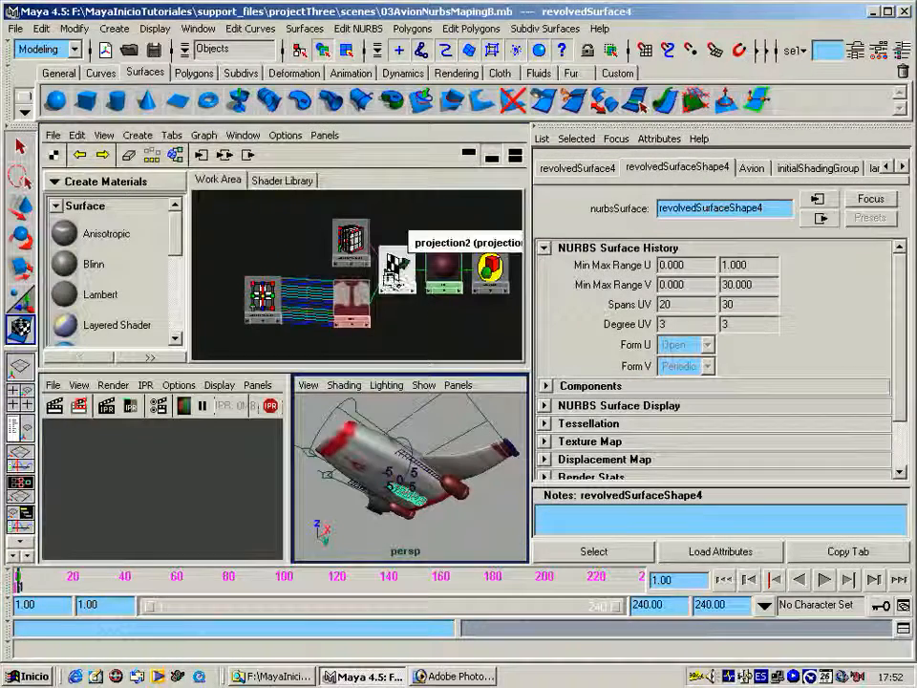
left_click(468, 154)
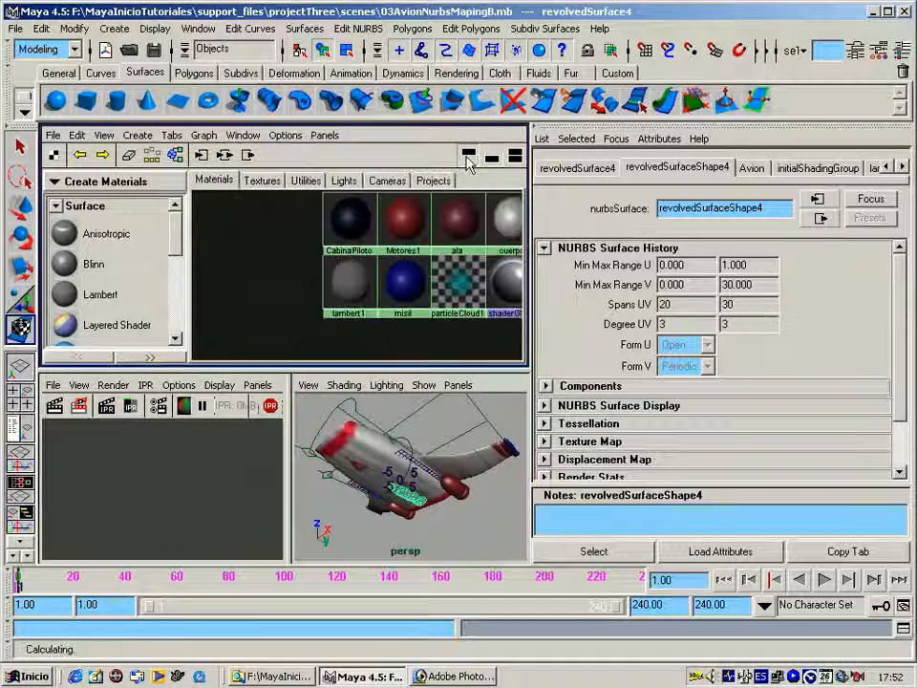
middle_click_drag(387, 264, 309, 284, "alt")
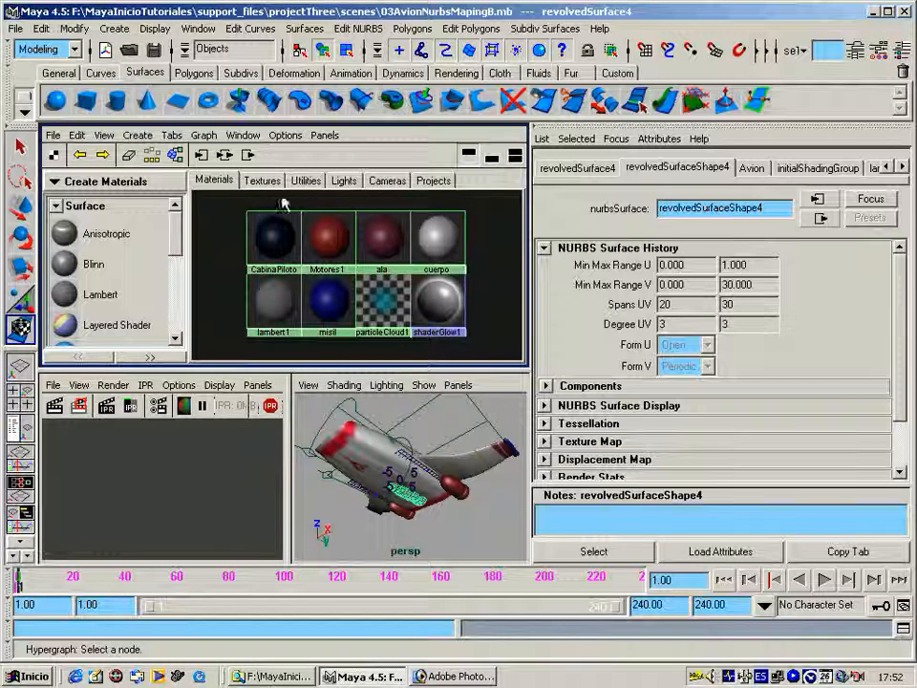
left_click(491, 156)
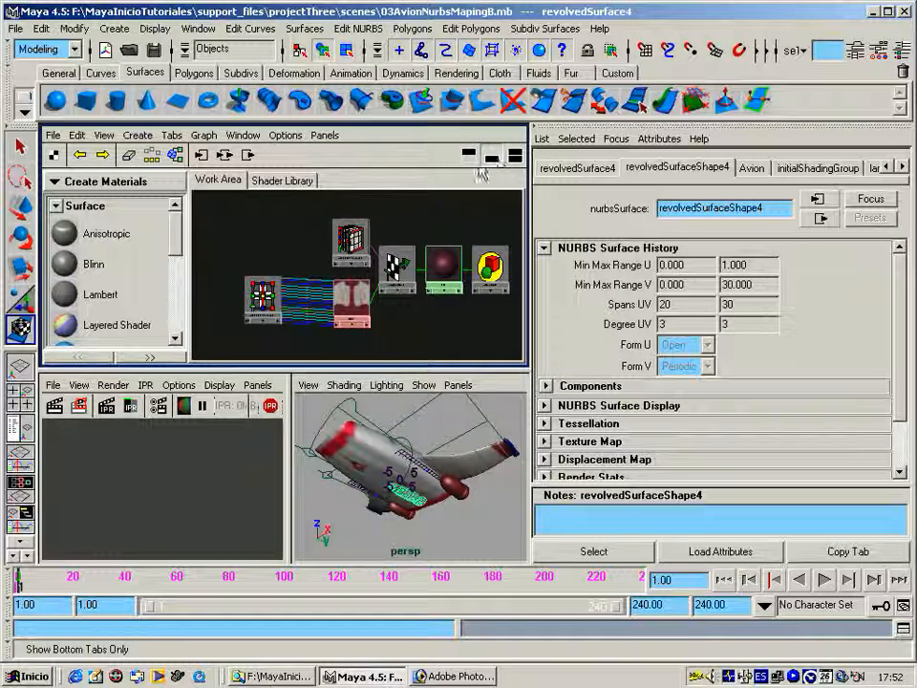
left_click(515, 156)
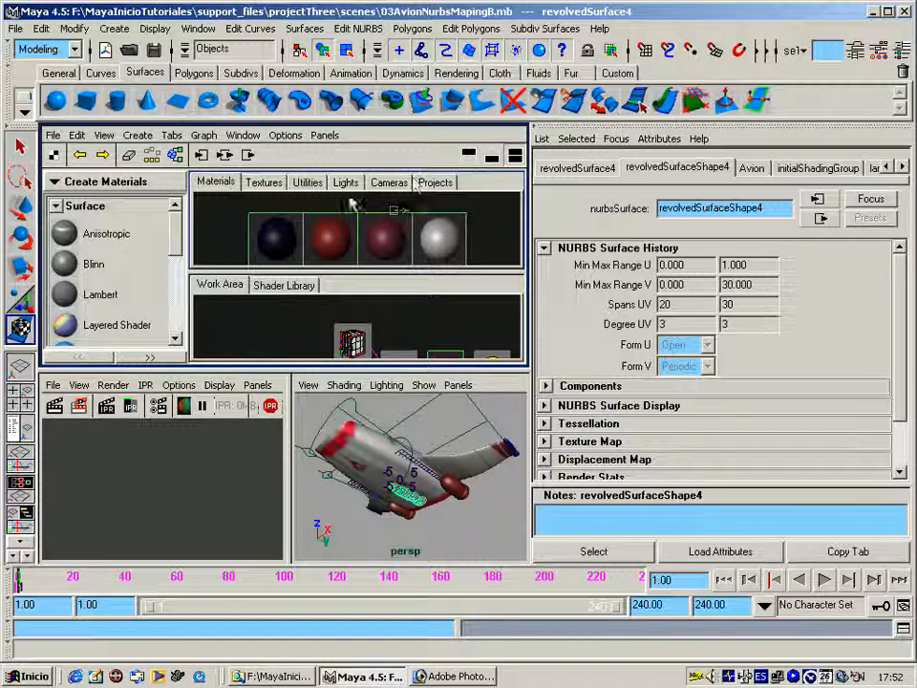
left_click(491, 156)
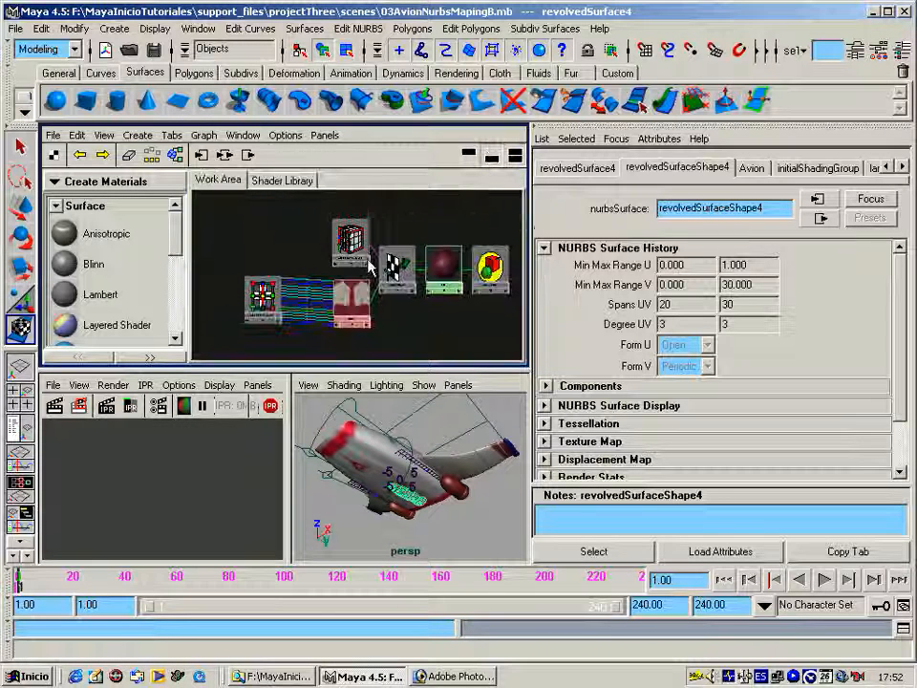
left_click(283, 182)
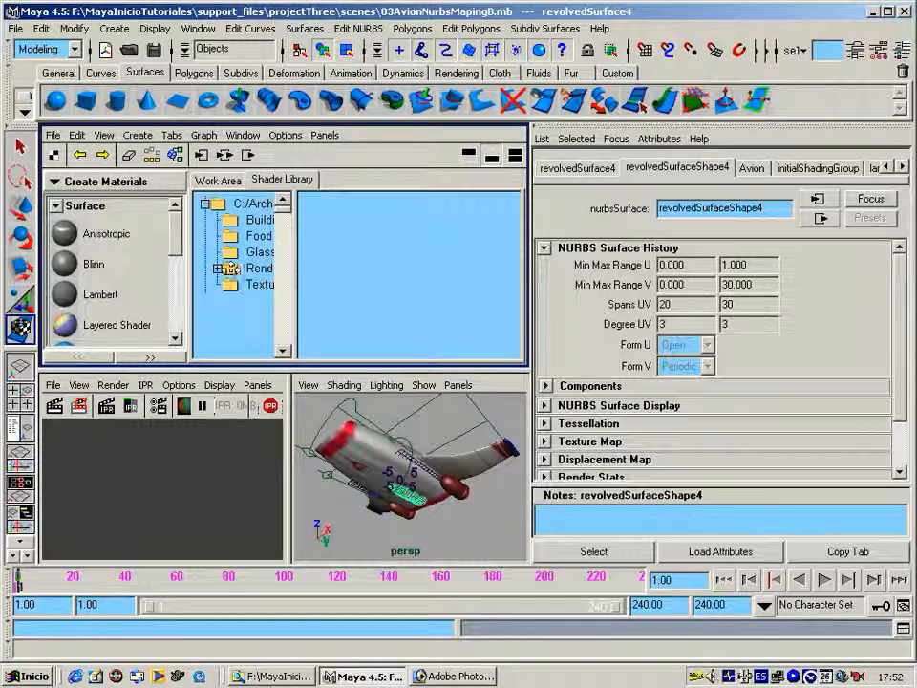
- Browse the building, food and glass folders of the Shader Library, looking closely at the glass samples
left_click(259, 220)
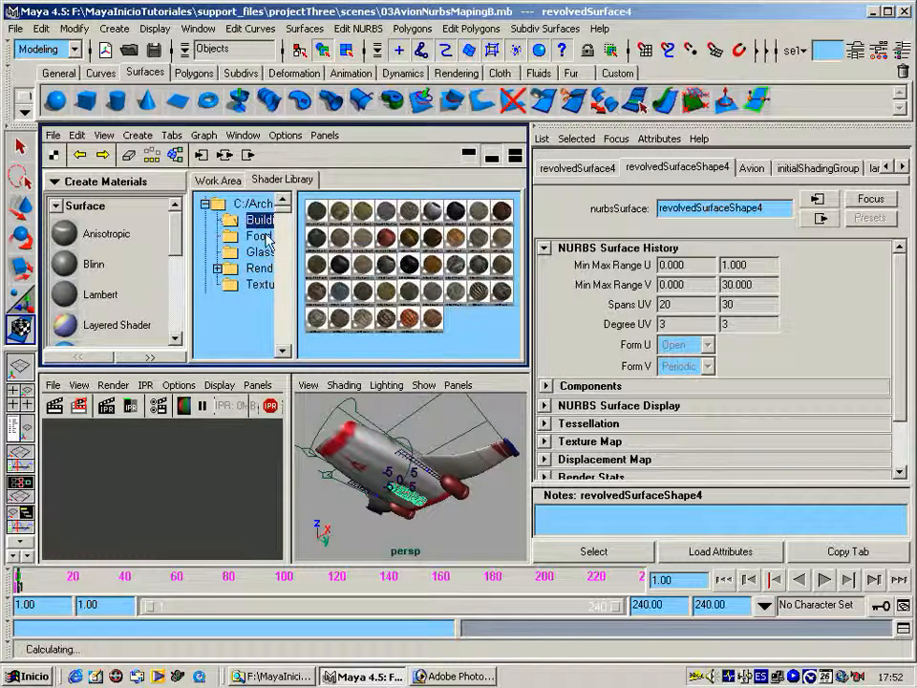
left_click(260, 237)
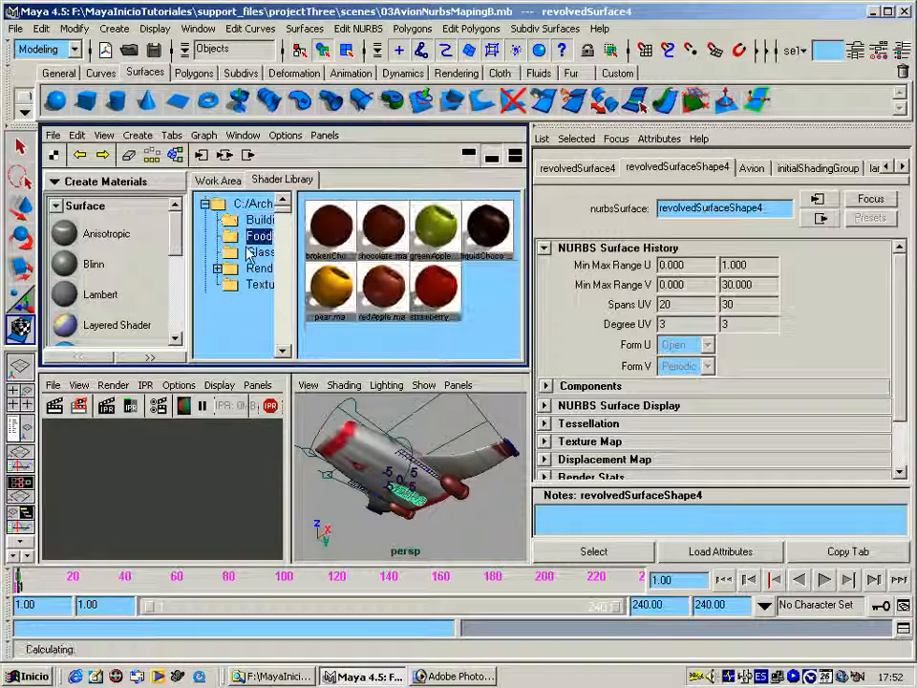
left_click(258, 252)
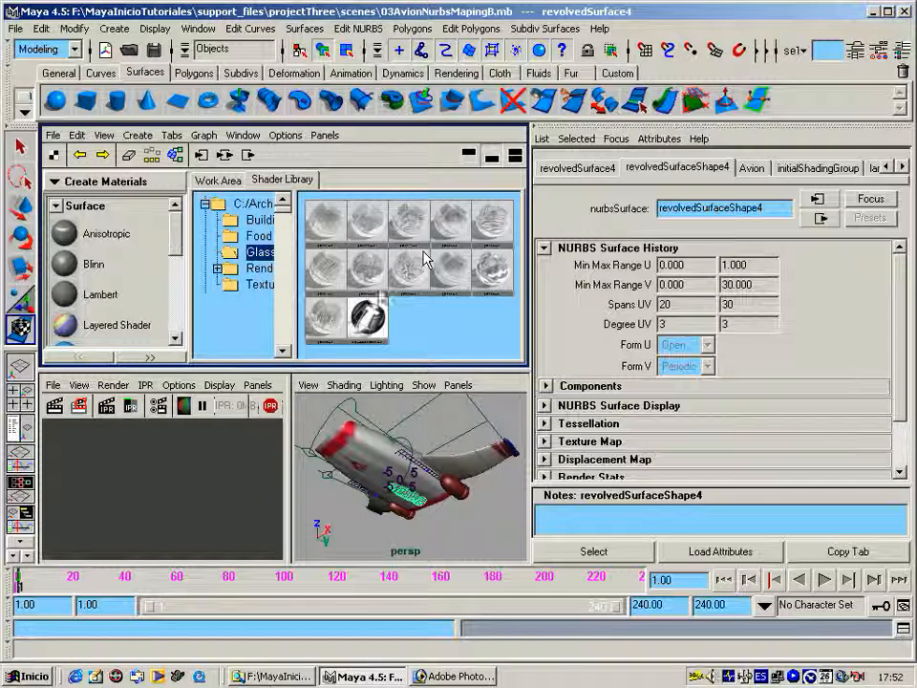
middle_click_drag(370, 275, 296, 313, "alt")
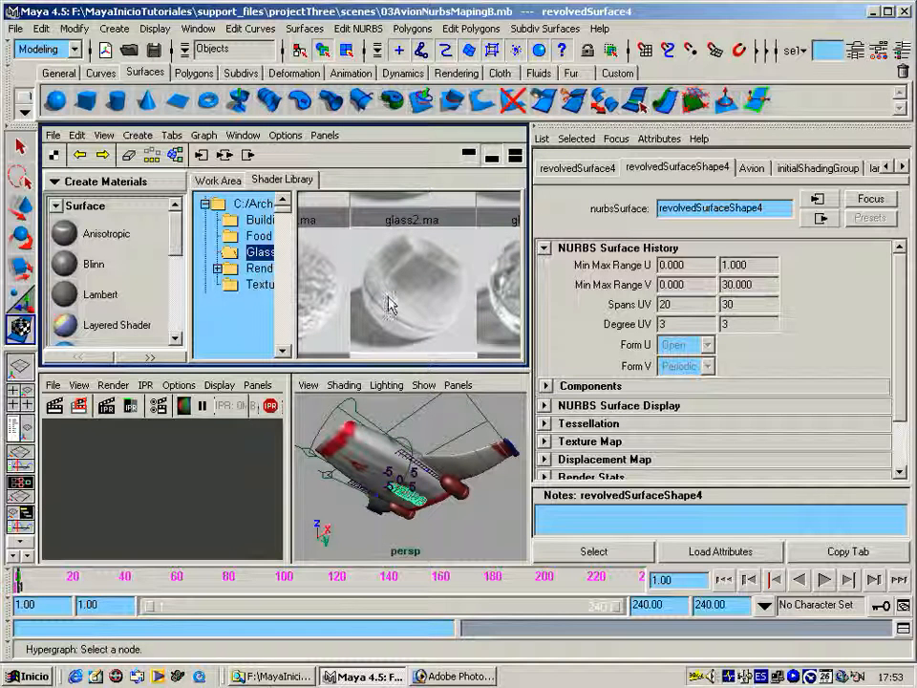
middle_click_drag(446, 294, 319, 383, "alt")
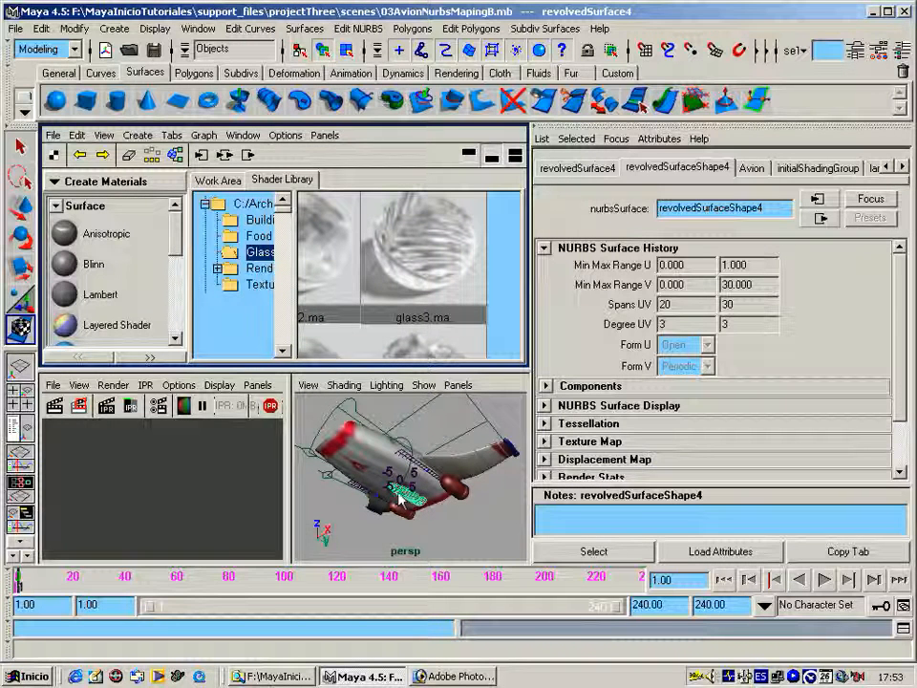
- Import the glass2.ma shader from the Shader Library's glass folder into the scene
left_click(418, 508)
middle_click_drag(388, 262, 512, 267, "alt")
middle_click_drag(389, 298, 161, 295, "alt")
middle_click_drag(409, 271, 373, 263, "alt")
left_click(420, 273)
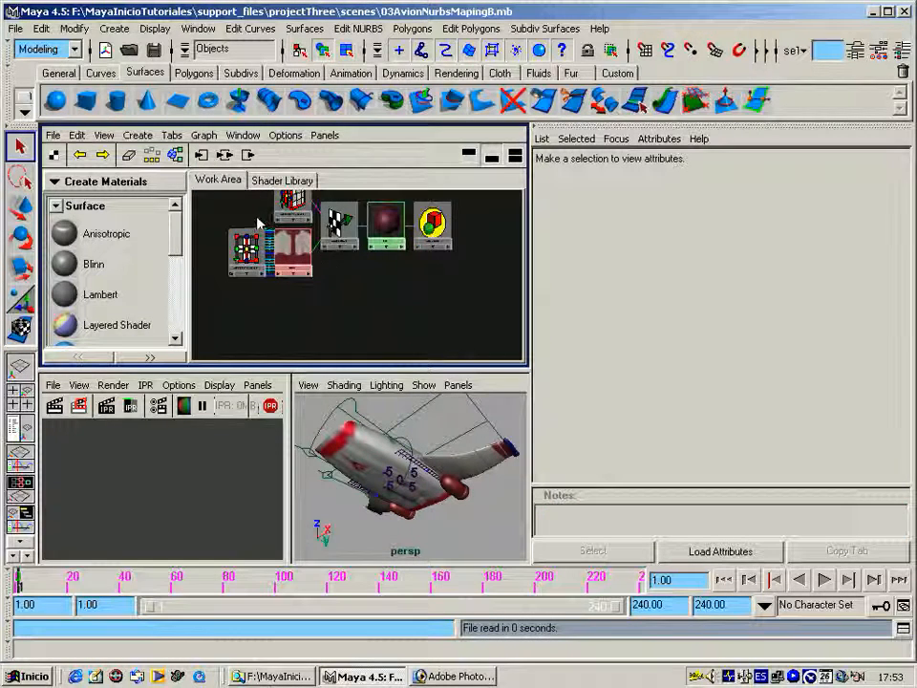
- Add the imported Glass2 material to the work area and graph its connections with only the bottom tabs shown
left_click(515, 155)
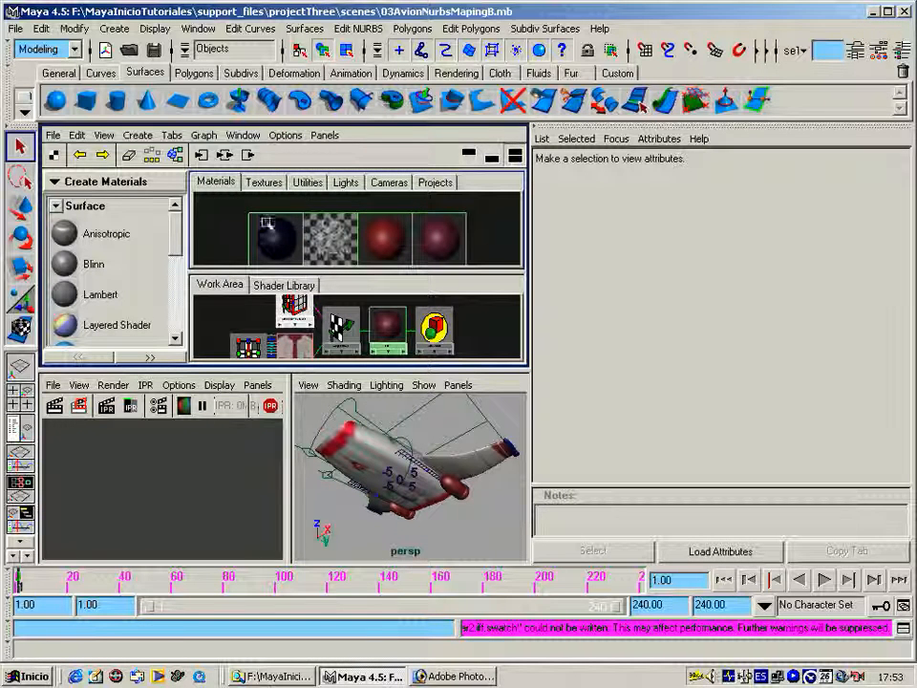
mouse_move(278, 237)
middle_mouse_down("alt")
mouse_move(270, 213)
mouse_move(270, 223)
middle_mouse_up("alt")
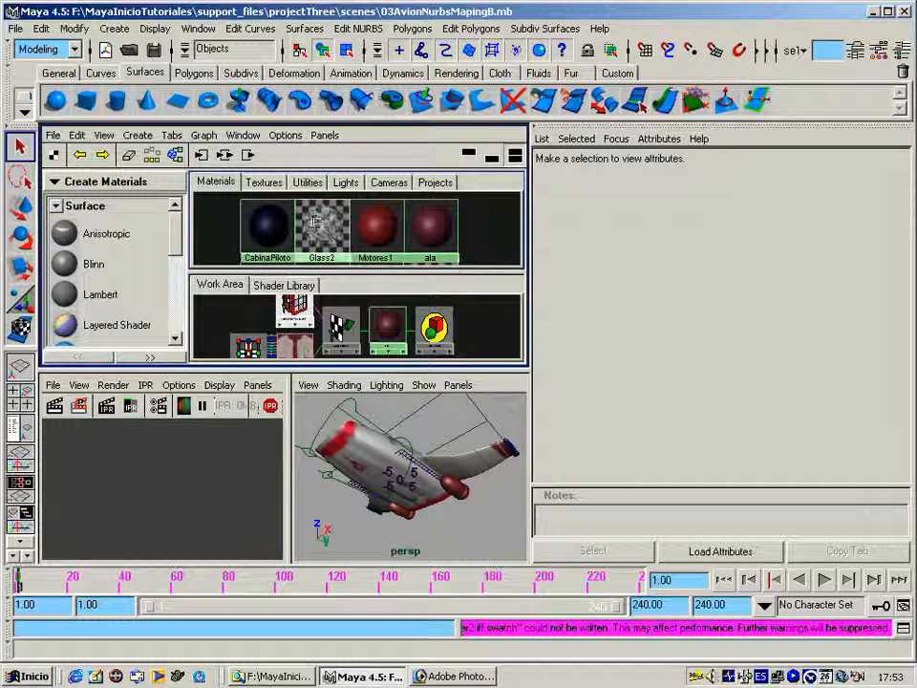
middle_click_drag(440, 289, 468, 333)
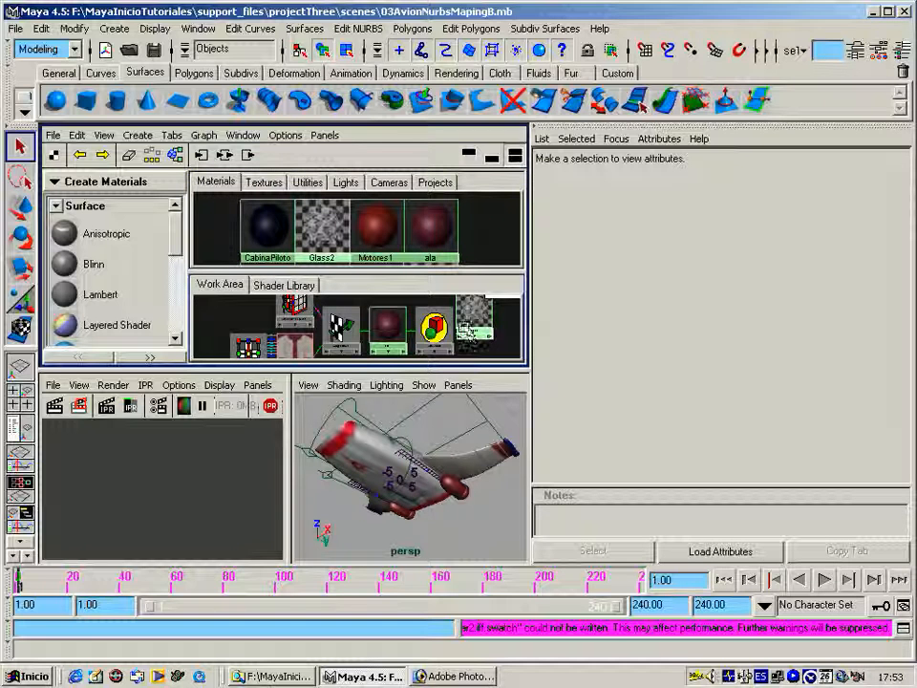
left_click(324, 234)
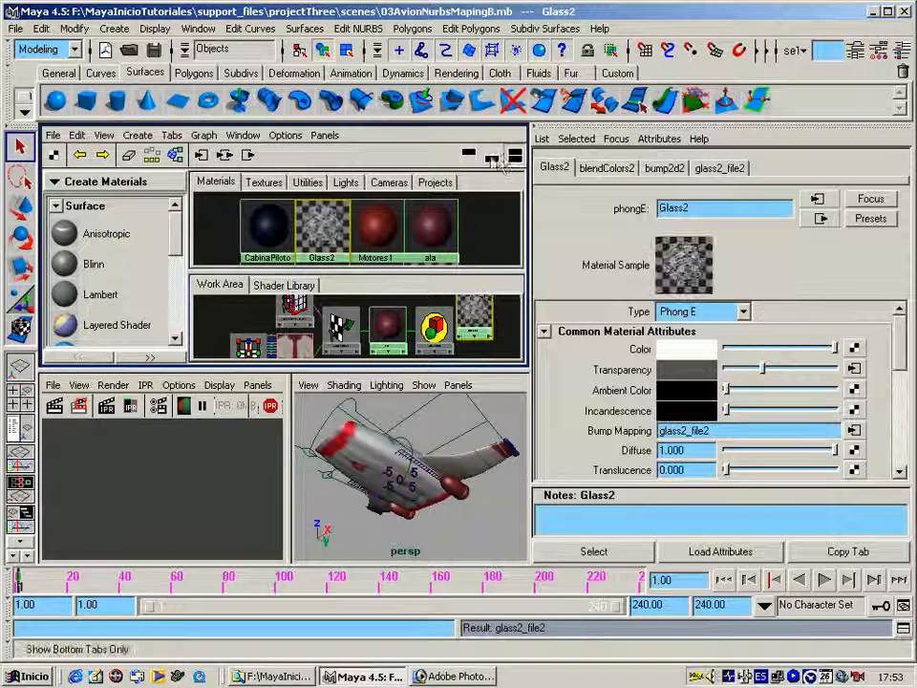
left_click(491, 157)
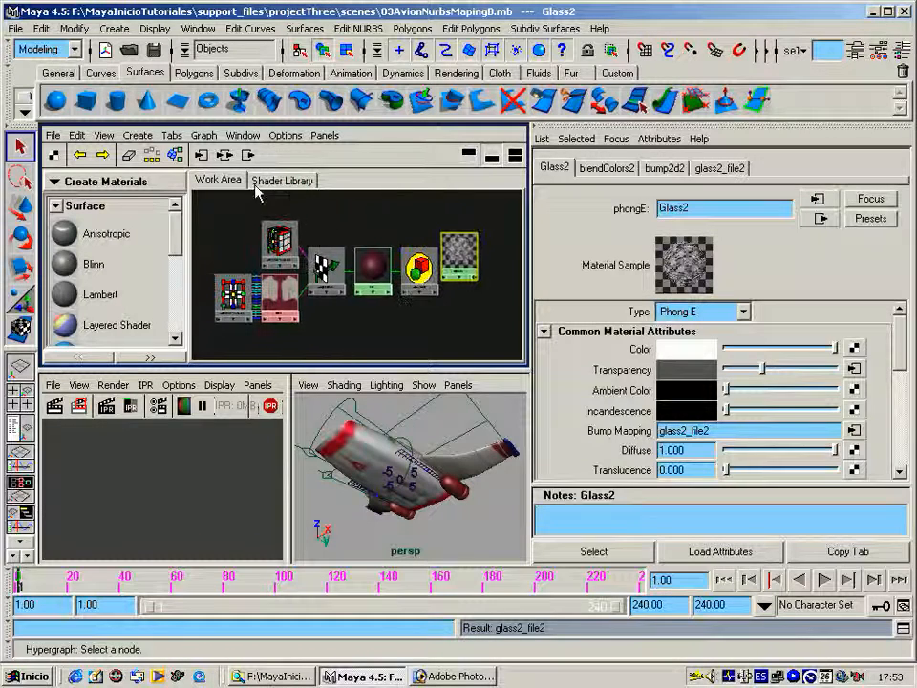
left_click(225, 156)
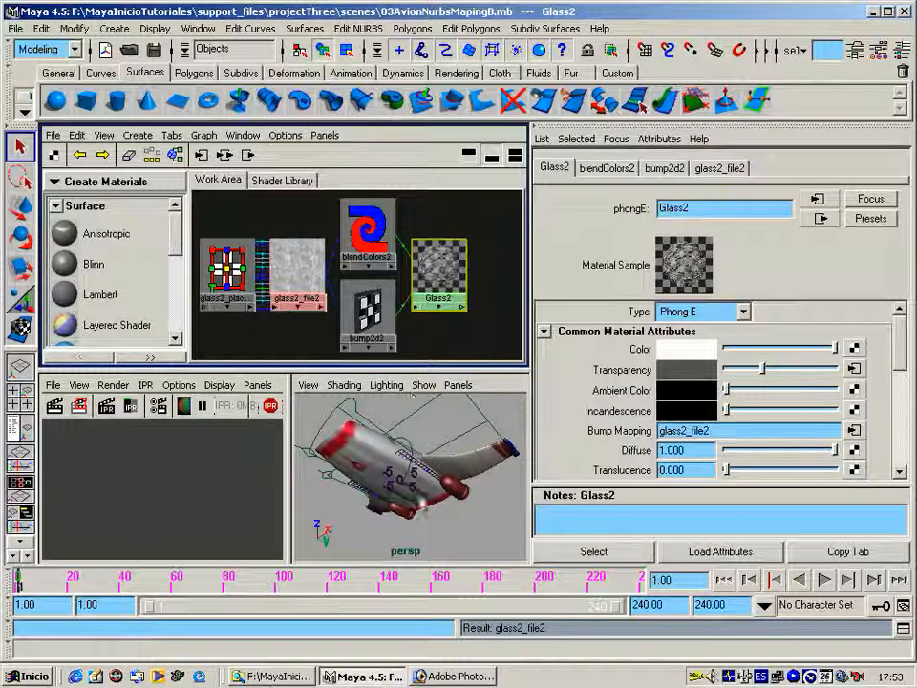
- Assign the Glass2 material to the revolvedSurface4 object on the plane's underside and clear the selection
left_click(427, 506)
left_click(420, 498)
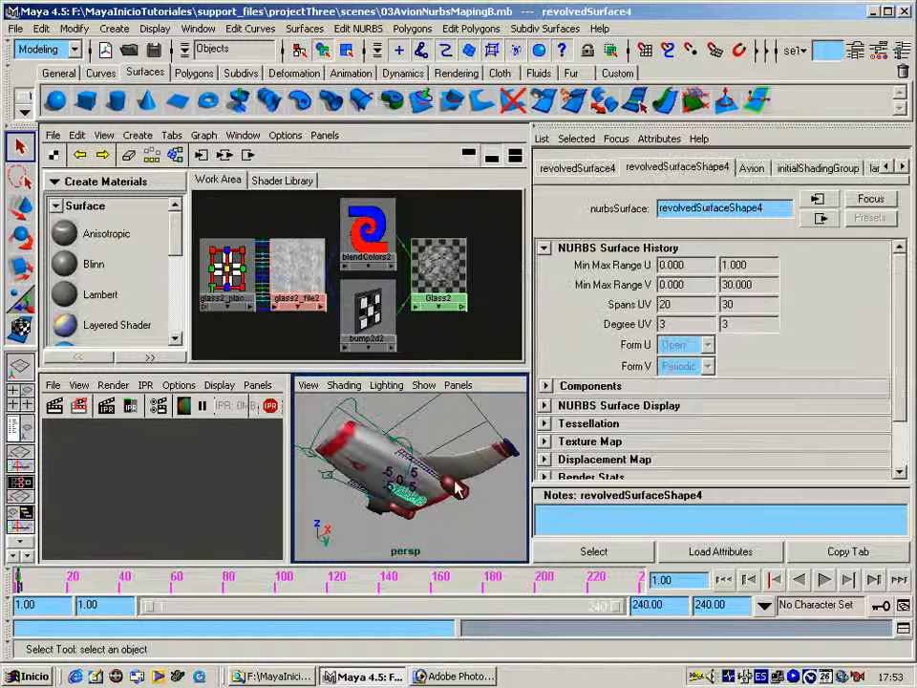
right_click_drag(441, 287, 447, 311)
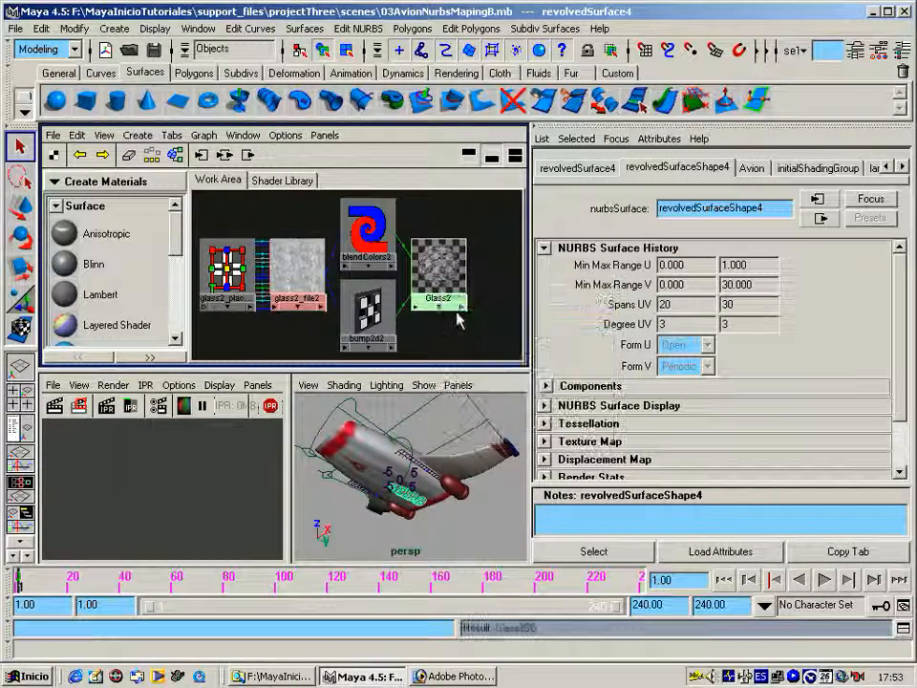
left_click(481, 430)
- Examine the plane from the front and above, including in an enlarged perspective view
left_click_drag(403, 466, 391, 545, "alt")
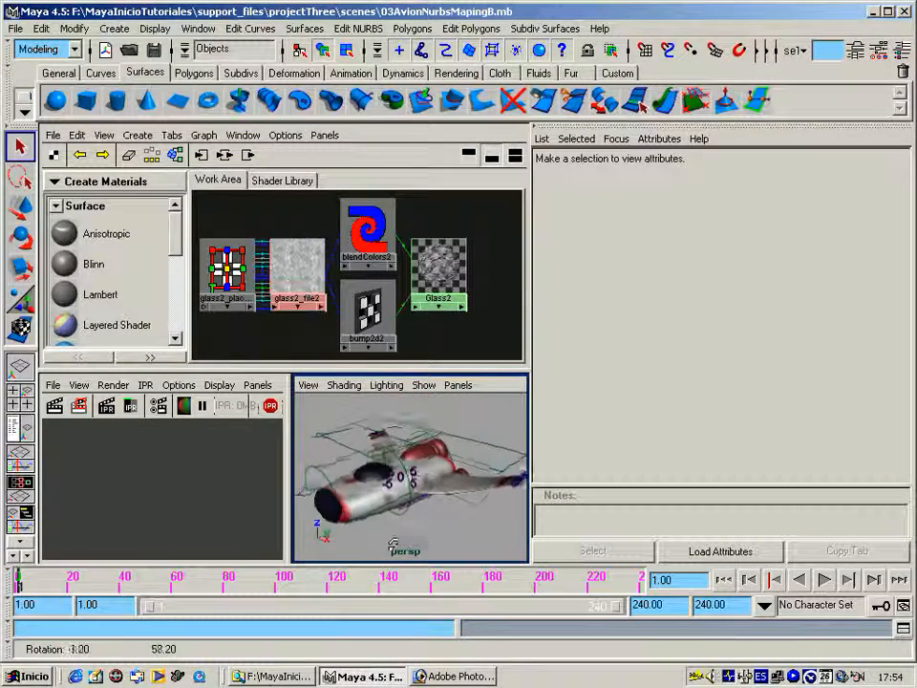
middle_click_drag(408, 542, 436, 498, "alt")
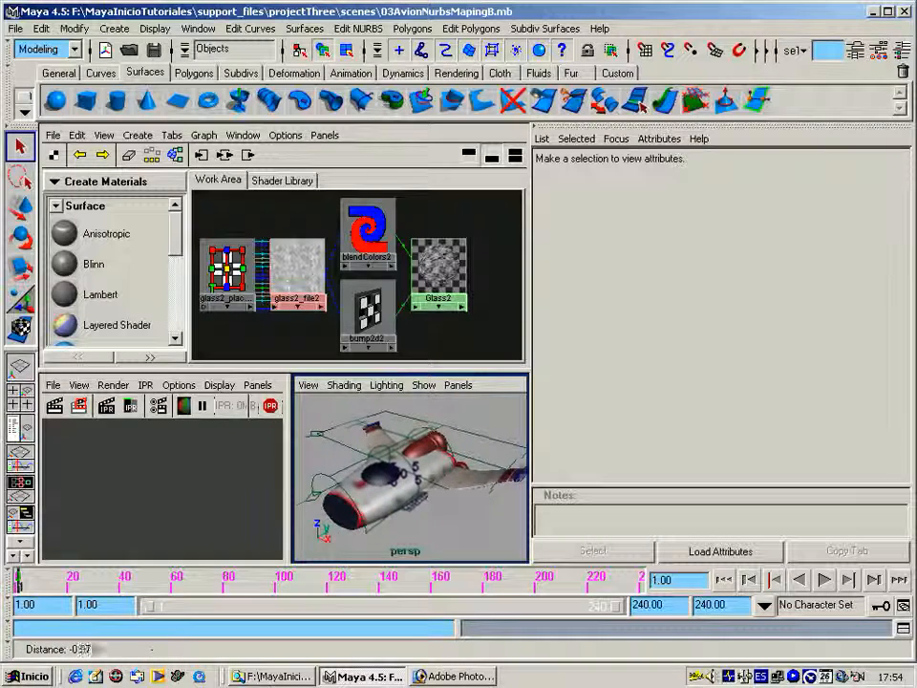
left_click_drag(418, 494, 452, 367, "alt")
left_click_drag(409, 476, 425, 463, "alt")
left_click_drag(451, 509, 435, 501, "alt")
right_click_drag(436, 501, 445, 494, "alt")
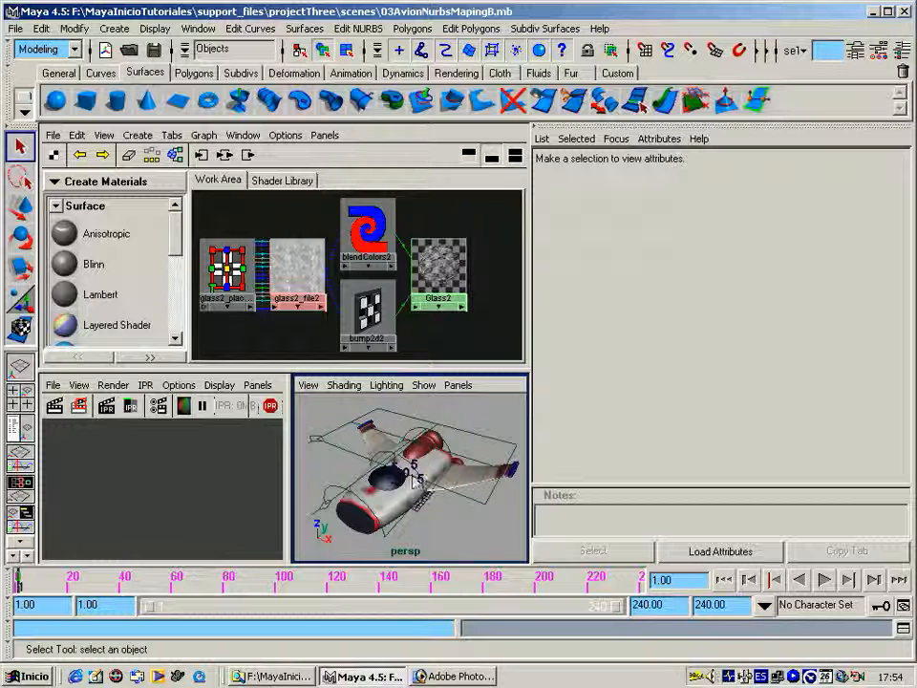
middle_click_drag(437, 267, 446, 403)
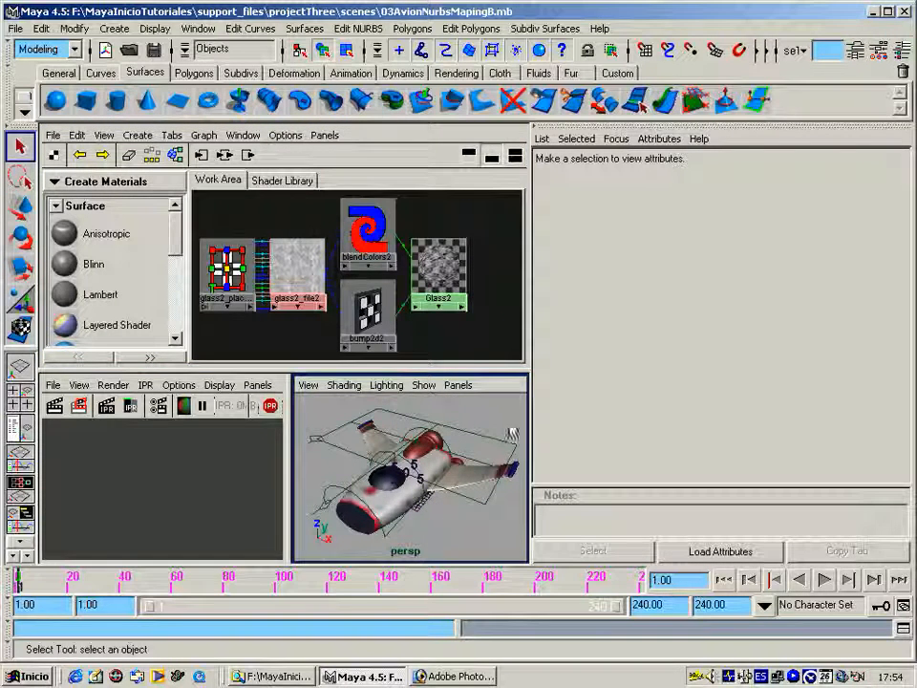
key("space")
left_click_drag(355, 378, 315, 382, "alt")
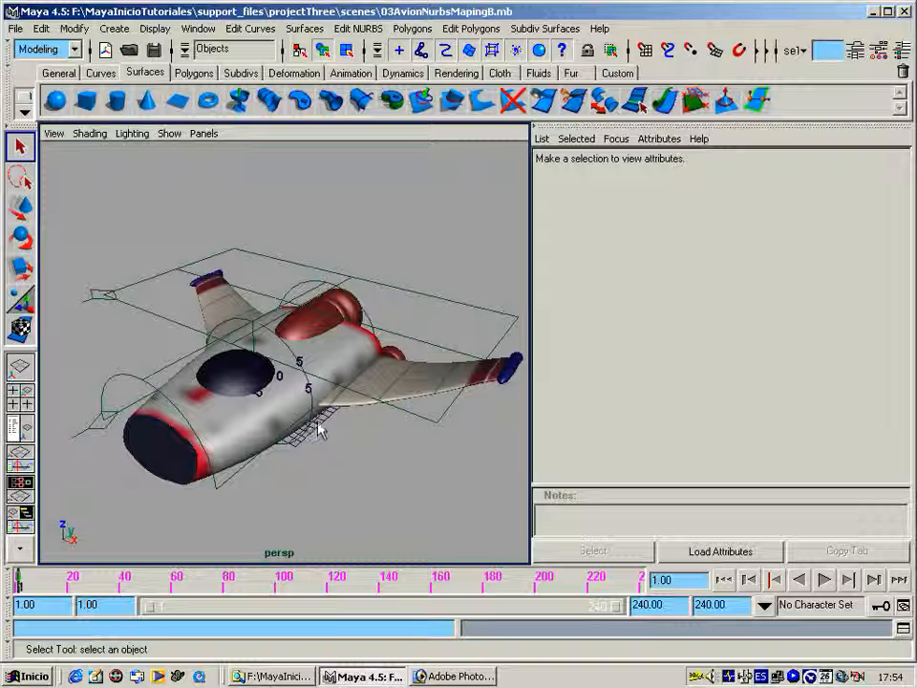
key("space")
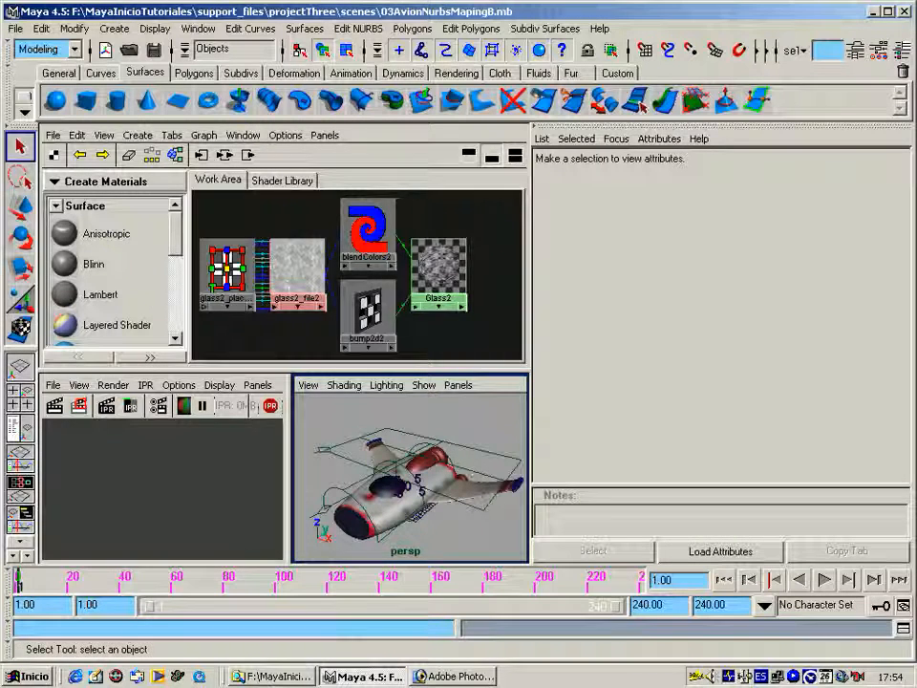
- Show both Hypershade tab areas, browse the scene's materials and display the attributes of the cuerpo material
left_click(514, 155)
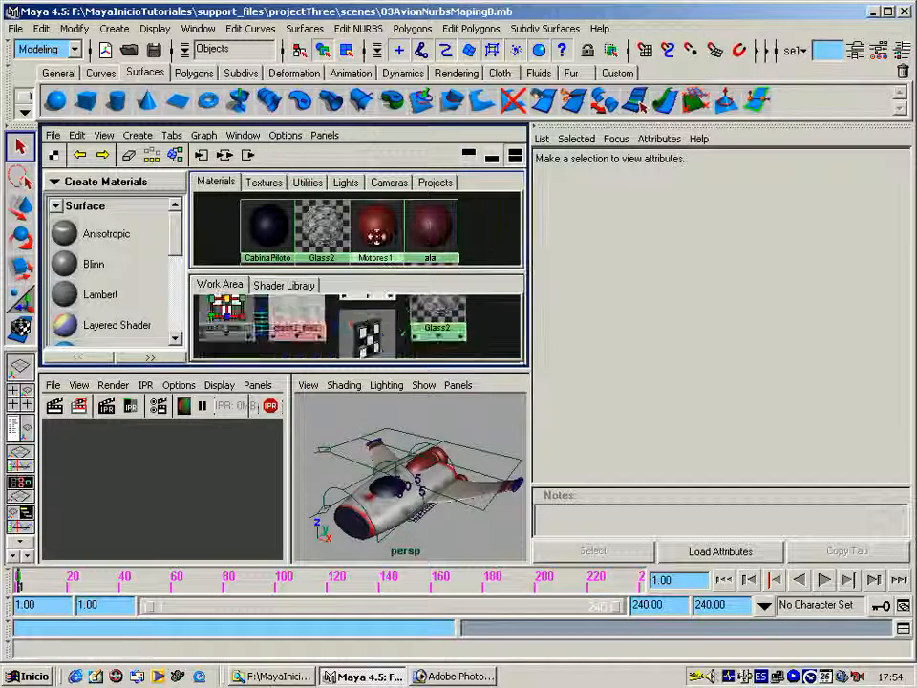
middle_click_drag(368, 208, 366, 295, "alt")
middle_click_drag(373, 236, 373, 186, "alt")
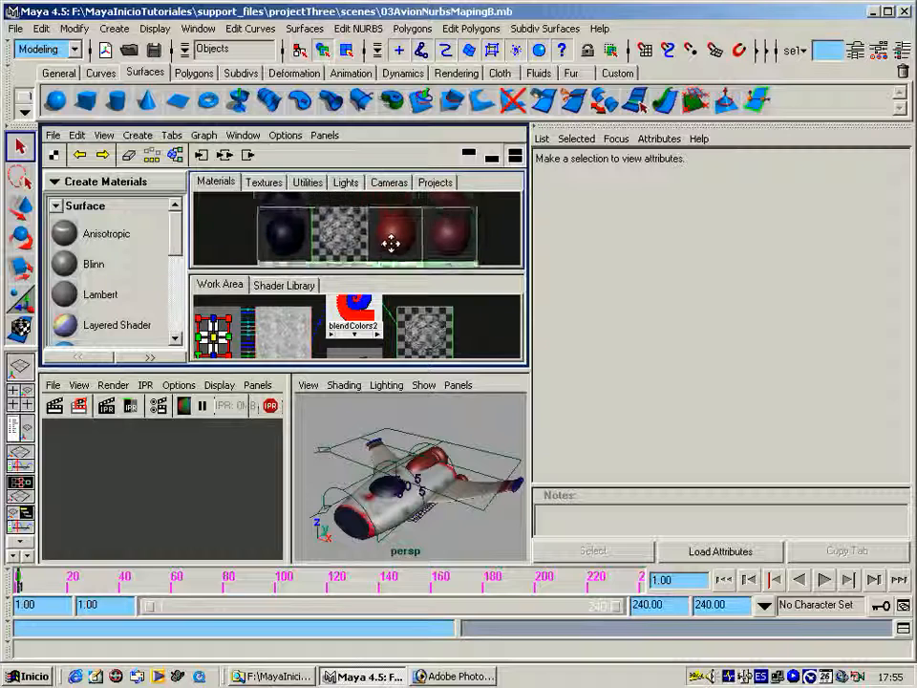
middle_click_drag(390, 191, 389, 166, "alt")
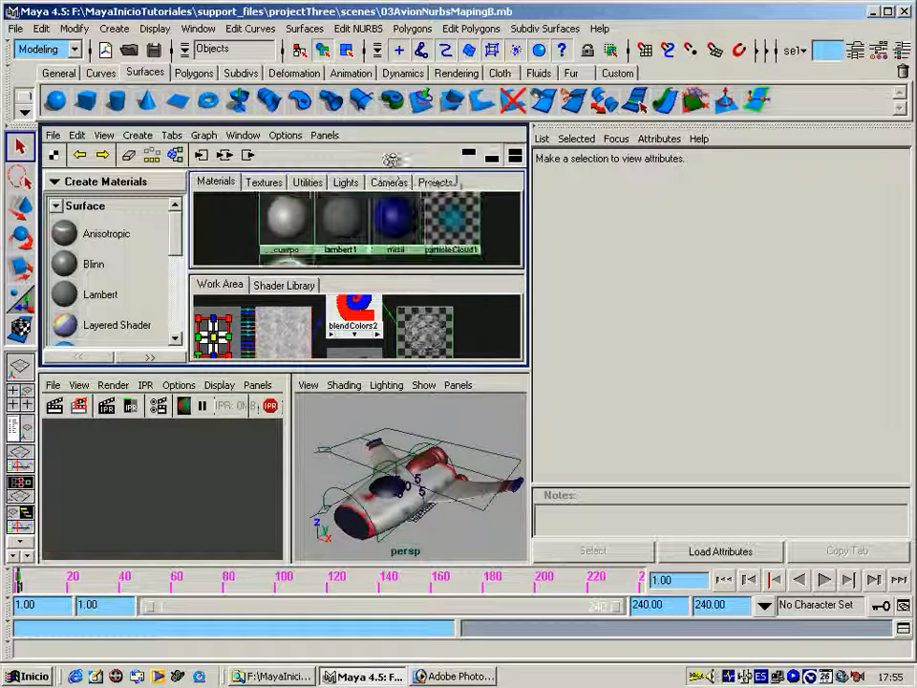
left_click(292, 226)
middle_click_drag(344, 237, 297, 249, "alt")
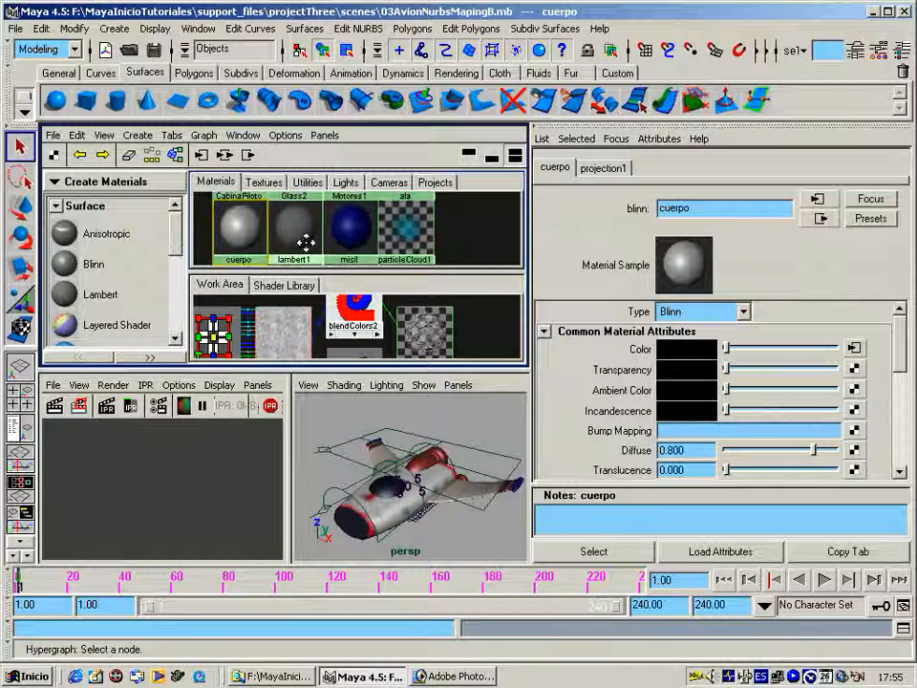
- Graph the material network of the plane's lofted wing surface and inspect it alongside the scene's materials in an enlarged Hypershade
left_click(491, 494)
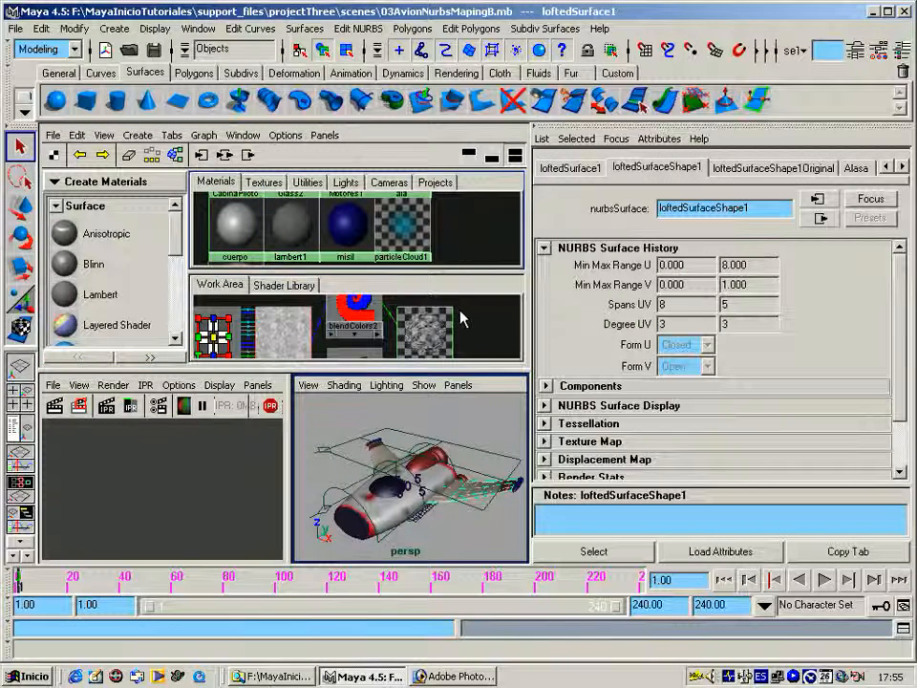
right_click(474, 333)
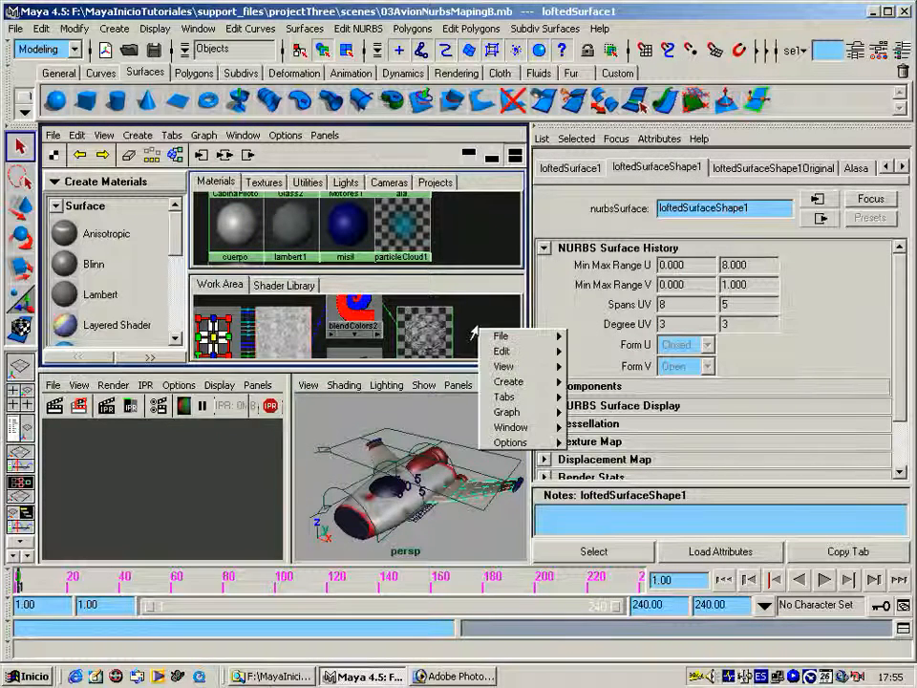
mouse_move(528, 410)
left_click(612, 412)
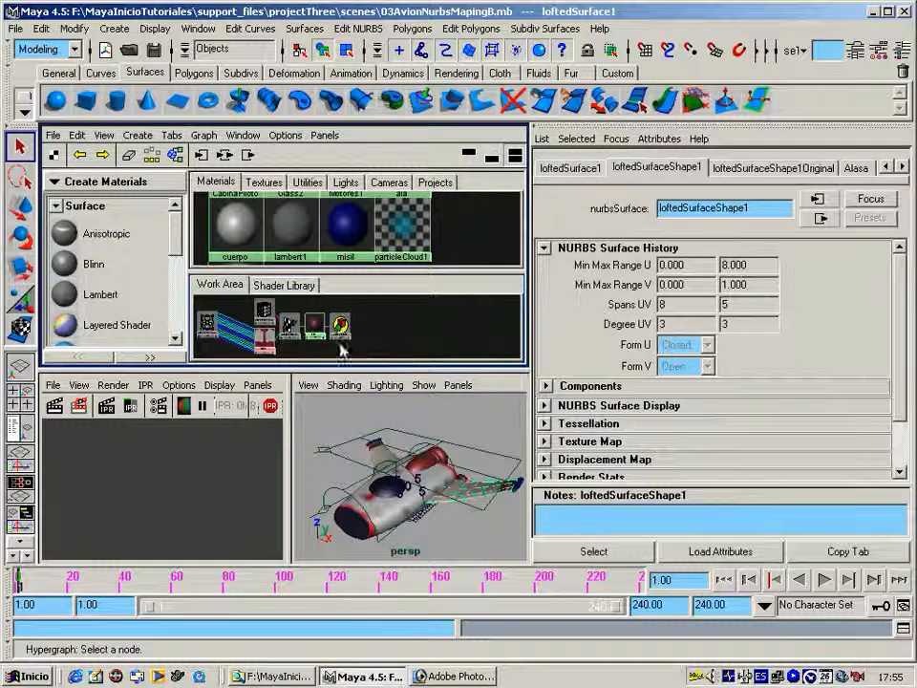
middle_click_drag(352, 240, 348, 292, "alt")
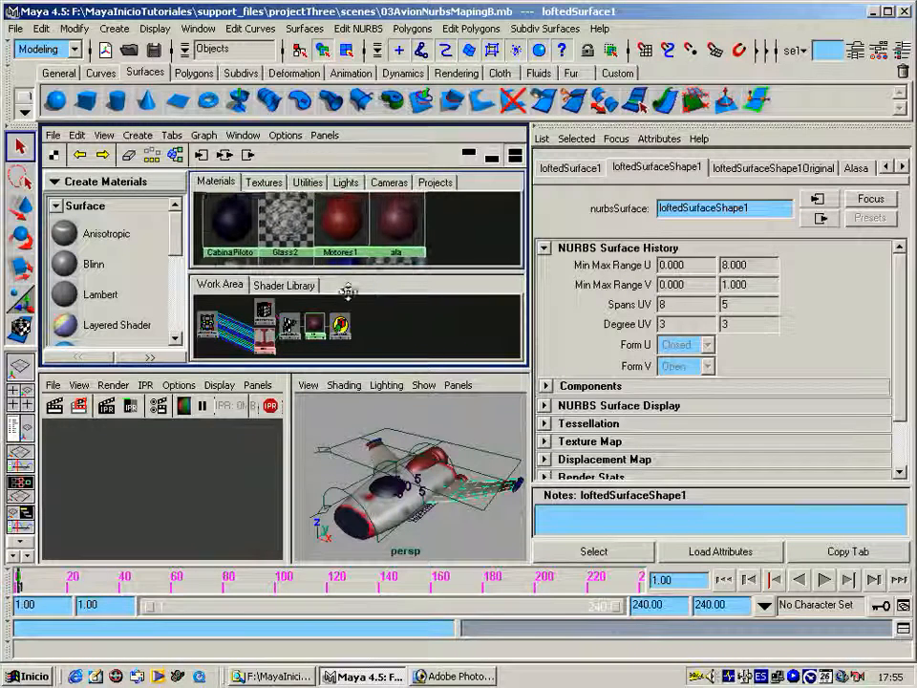
double_click(405, 251, "ctrl")
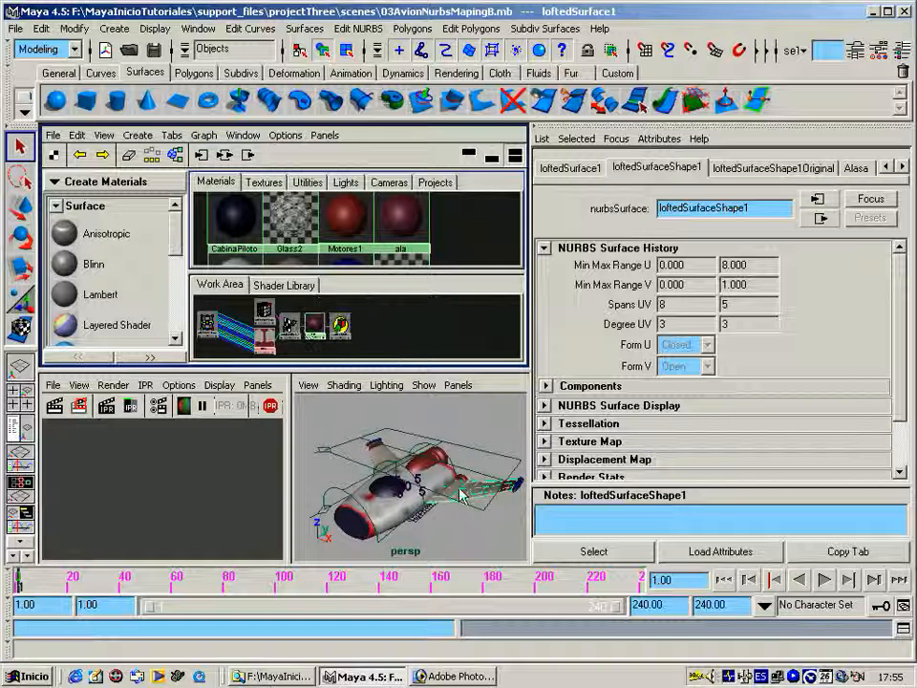
middle_click_drag(402, 232, 428, 183, "alt")
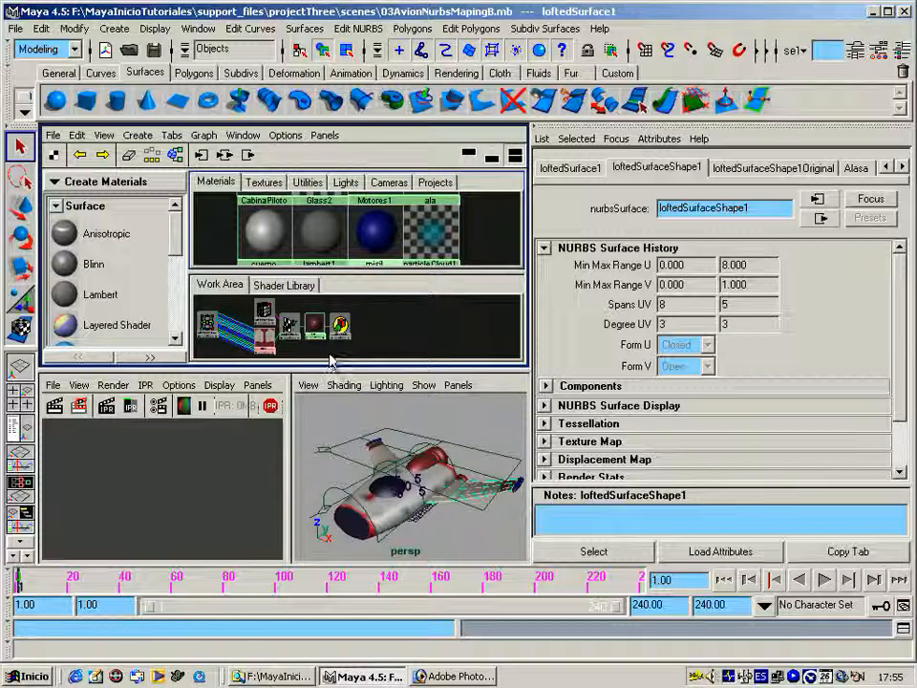
key("space")
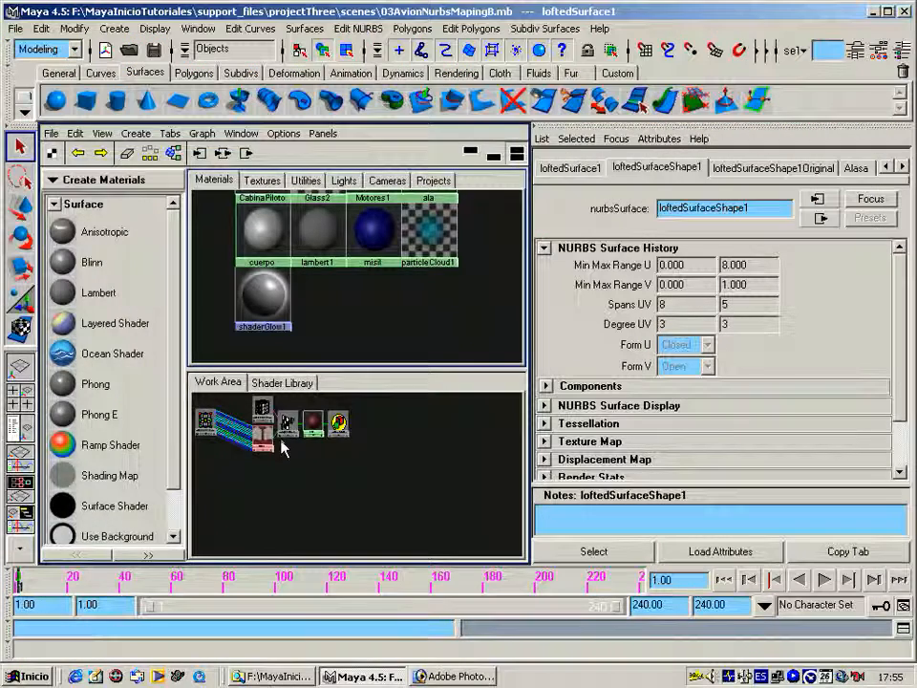
key("space")
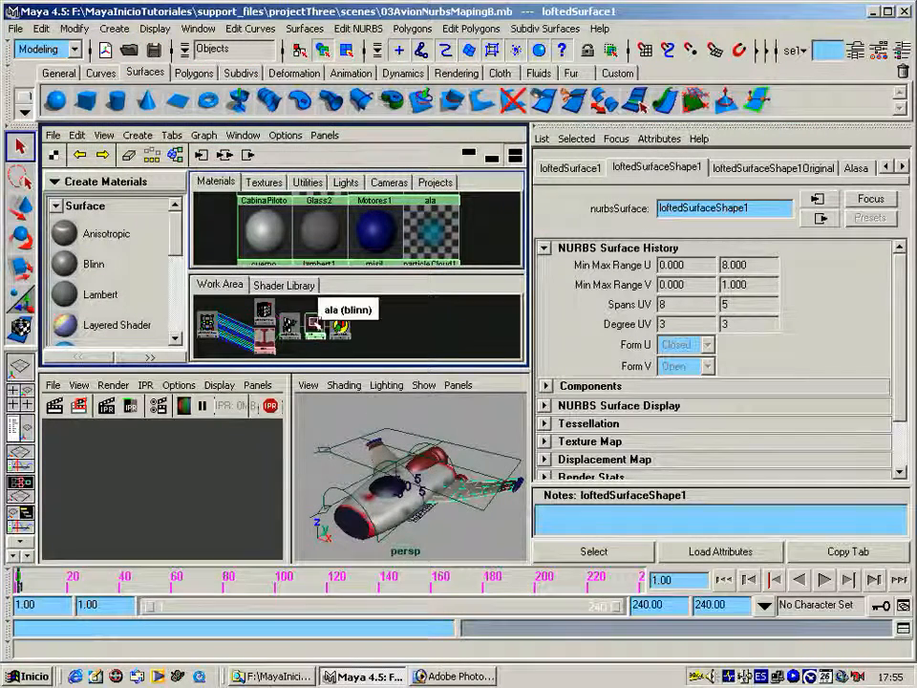
- Set the hardware texture resolution of the ala material to Low (32x32)
left_click(313, 330)
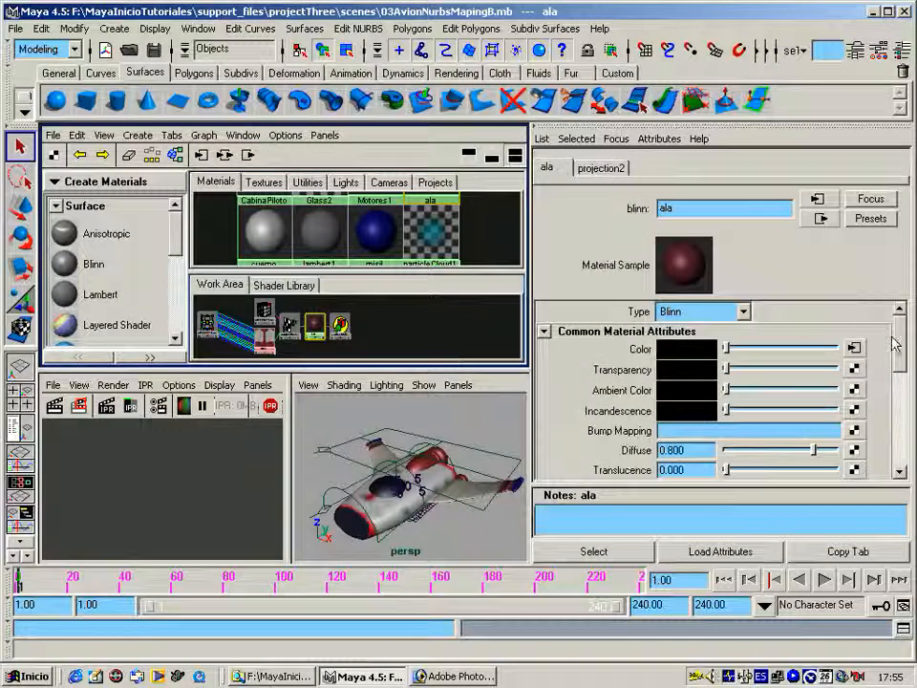
mouse_move(895, 346)
left_mouse_down()
mouse_move(897, 411)
mouse_move(866, 435)
left_mouse_up()
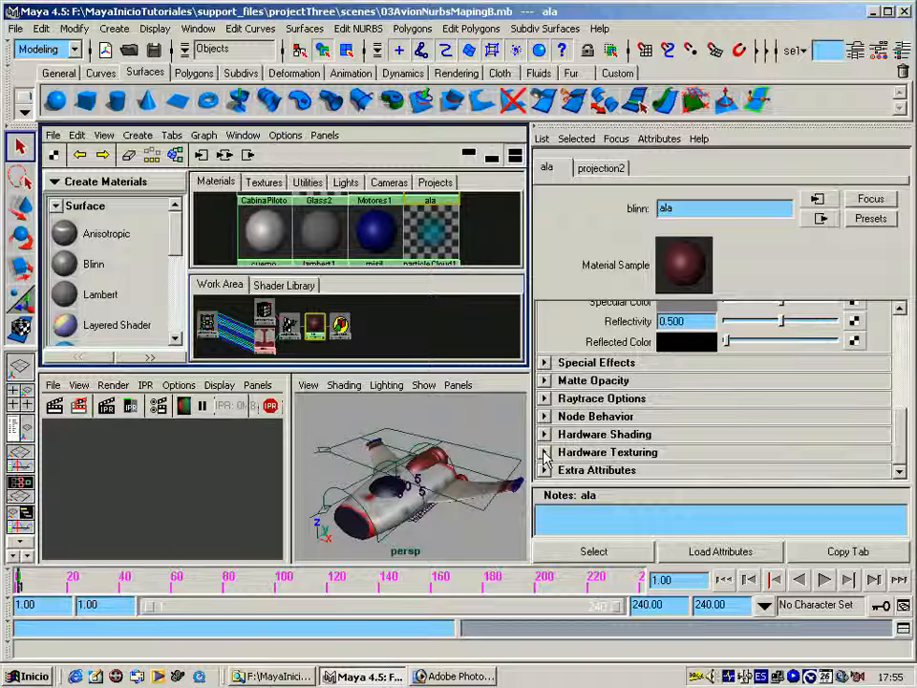
left_click(544, 453)
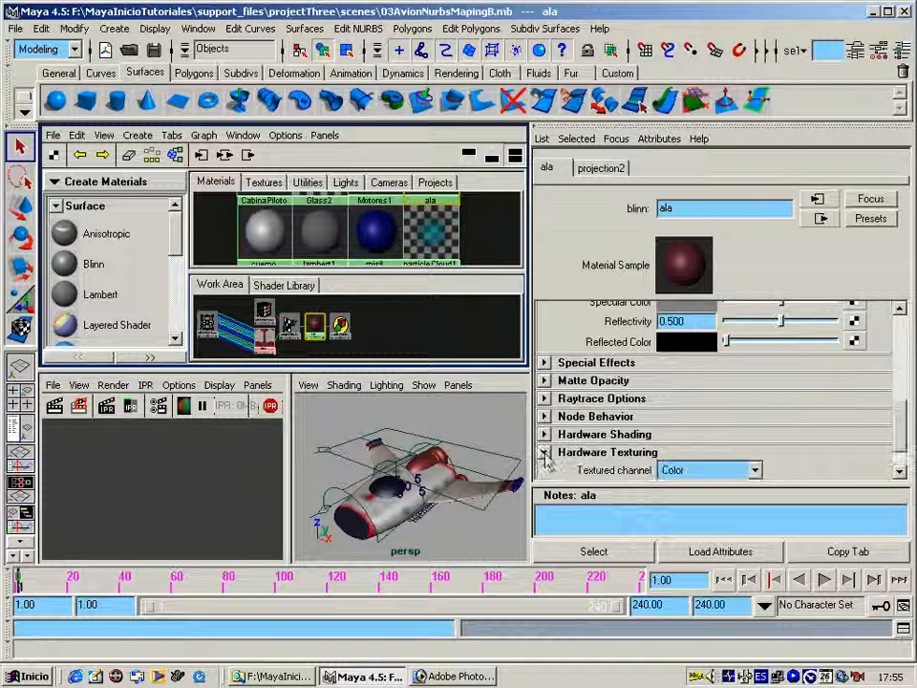
left_click_drag(898, 426, 900, 445)
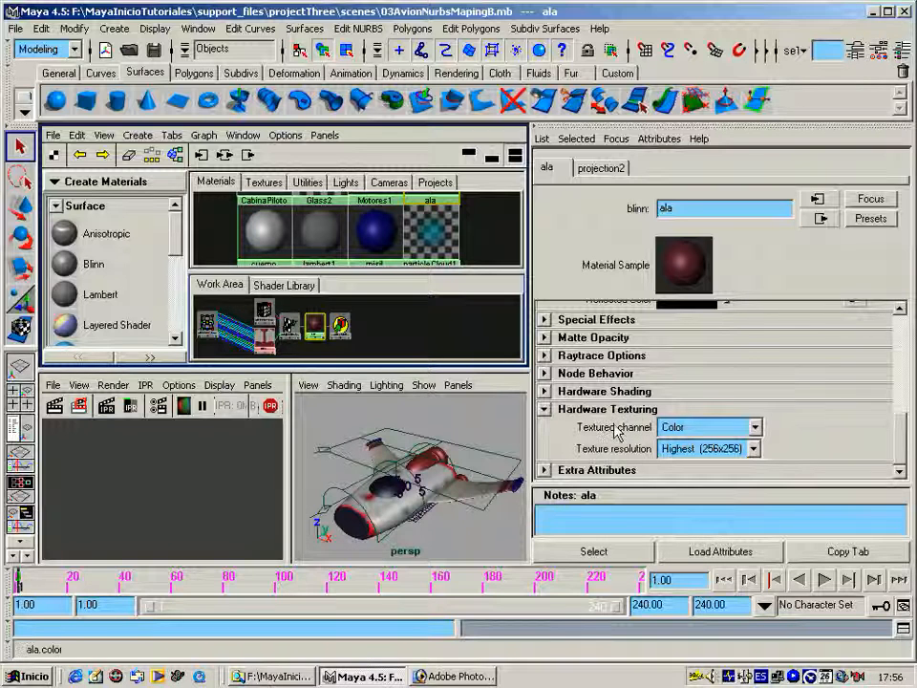
left_click(753, 449)
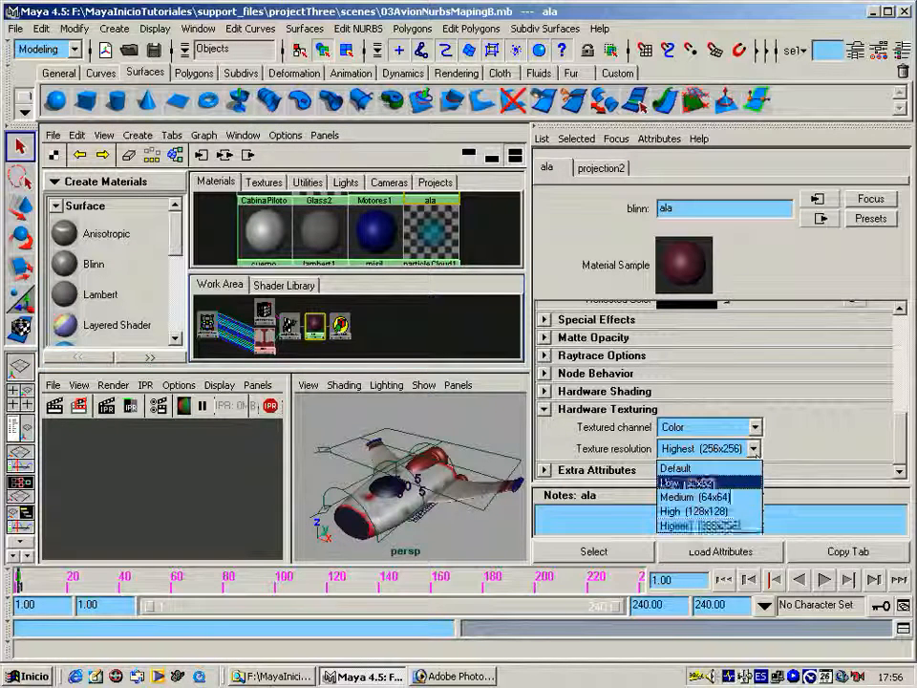
left_click(712, 484)
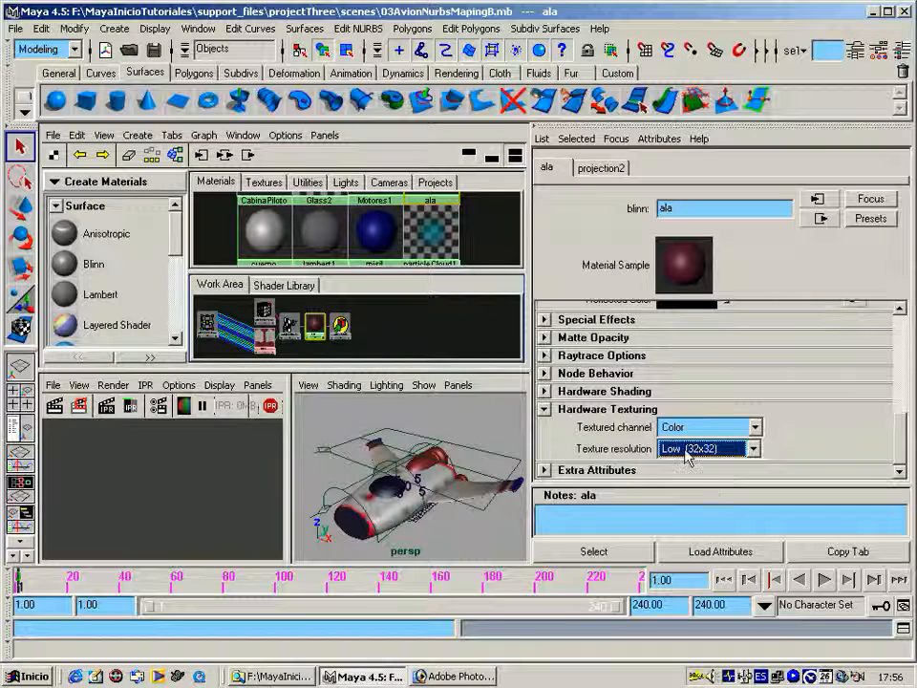
- Inspect the wing texture in an enlarged perspective view and save the scene under its current name
left_click(477, 421)
key("space")
left_click_drag(385, 375, 158, 648, "alt")
mouse_move(344, 393)
left_mouse_down("alt")
mouse_move(376, 389)
mouse_move(356, 401)
left_mouse_up("alt")
middle_click_drag(356, 401, 380, 394, "alt")
left_click(16, 27)
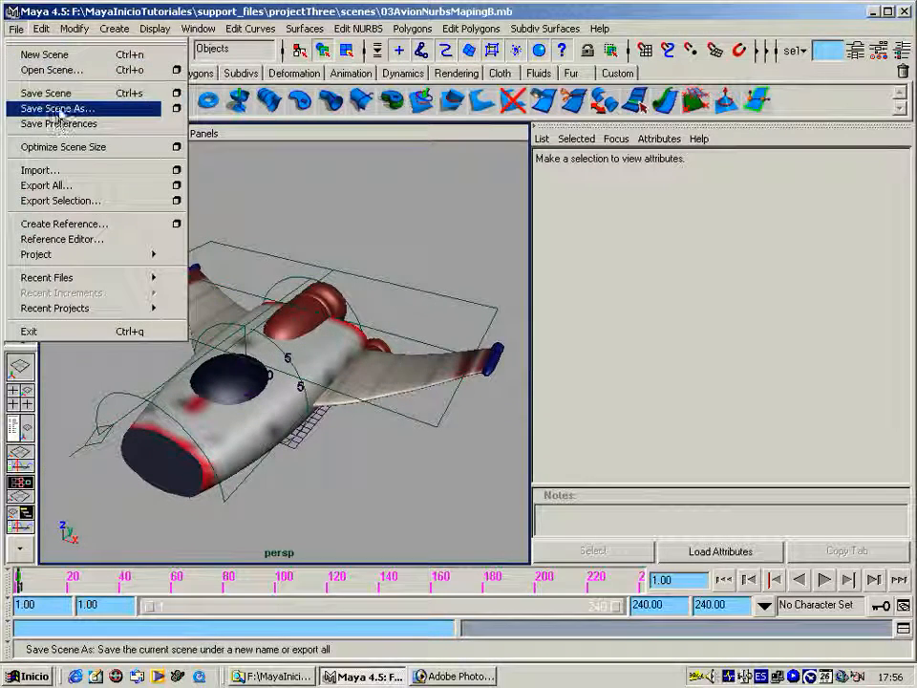
left_click(53, 93)
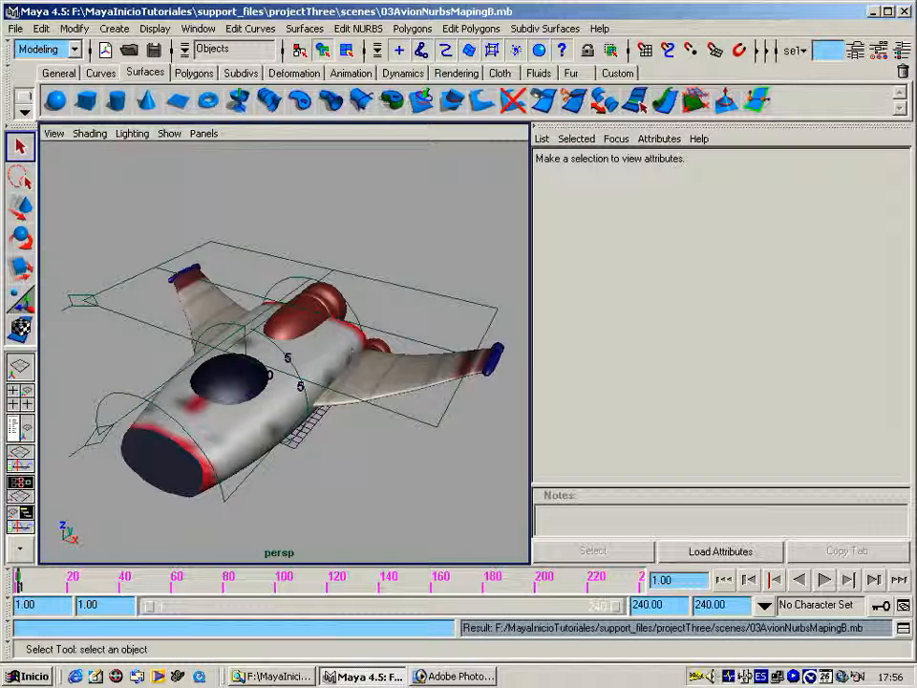